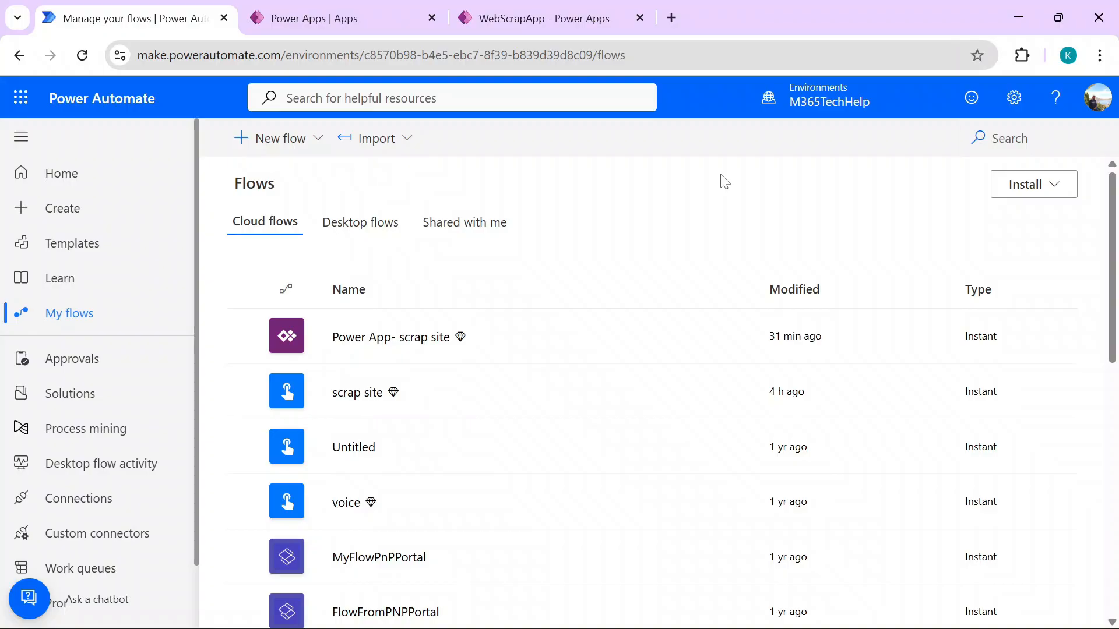
Step: Open the scrape.do website in a new browser tab
left_click(671, 18)
type("scrape.do")
key("Return")
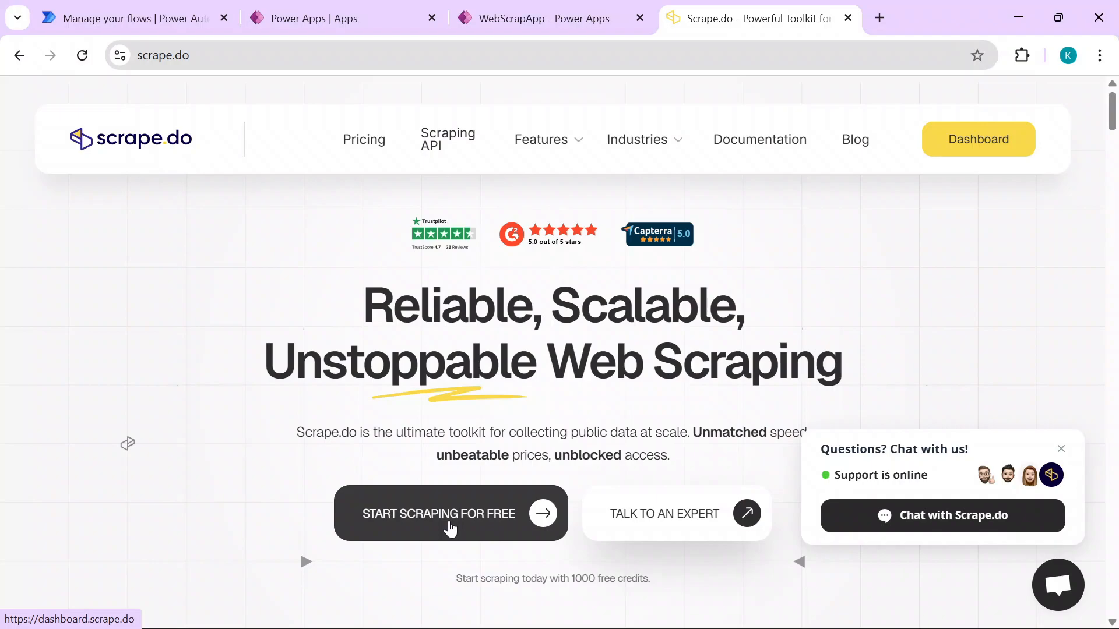
Step: Switch to the running WebScrapApp, examine its Site URL field and scraped product list, and return to the scrape.do site
left_click(527, 7)
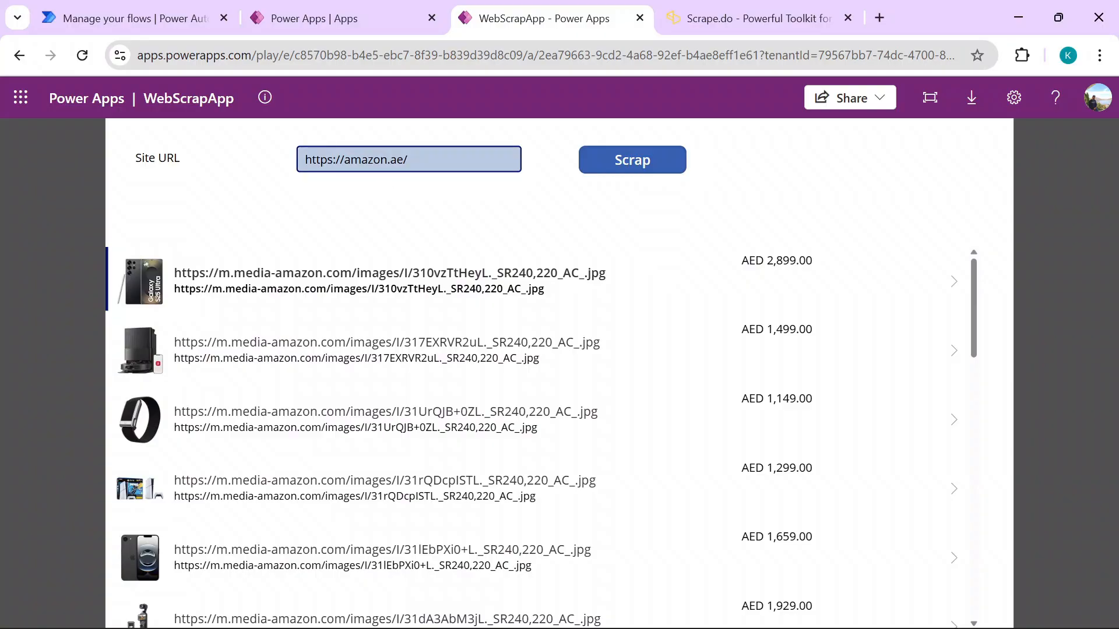
left_click_drag(410, 159, 282, 170)
left_click(485, 199)
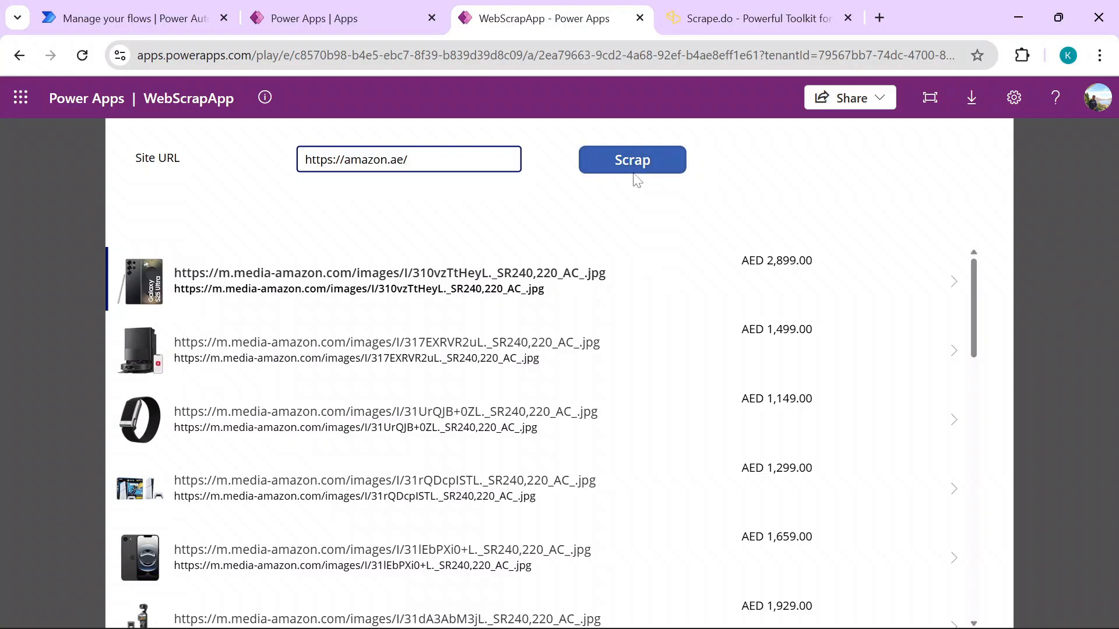
left_click_drag(974, 327, 973, 257)
left_click(729, 8)
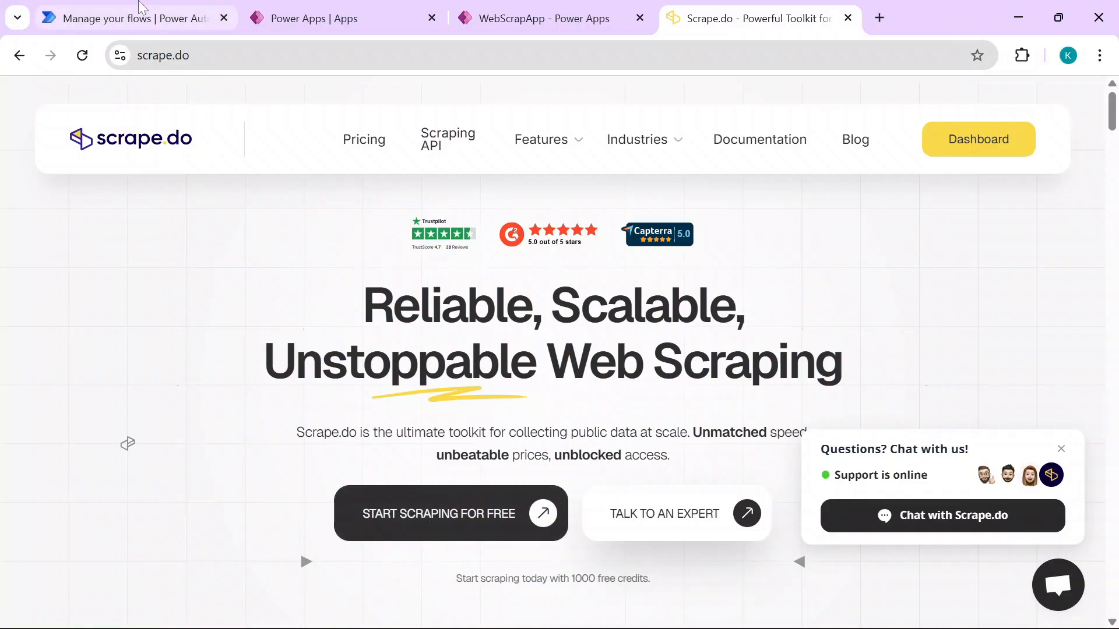
Step: Create a blank tablet canvas app in Power Apps by starting with a page design, and skip the welcome dialog
left_click(293, 13)
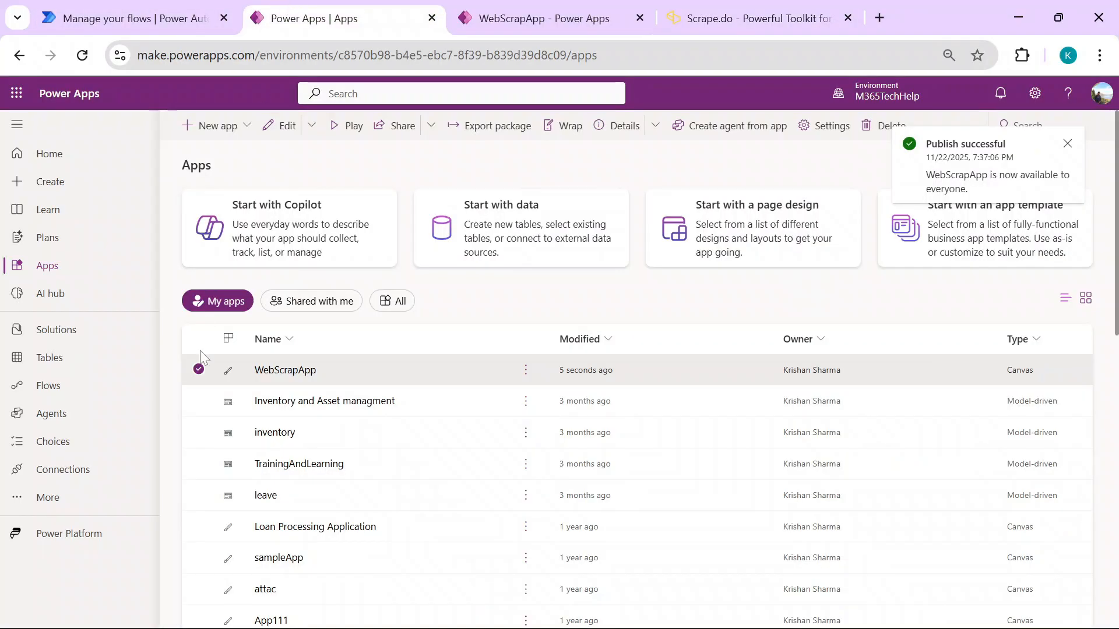
left_click(219, 127)
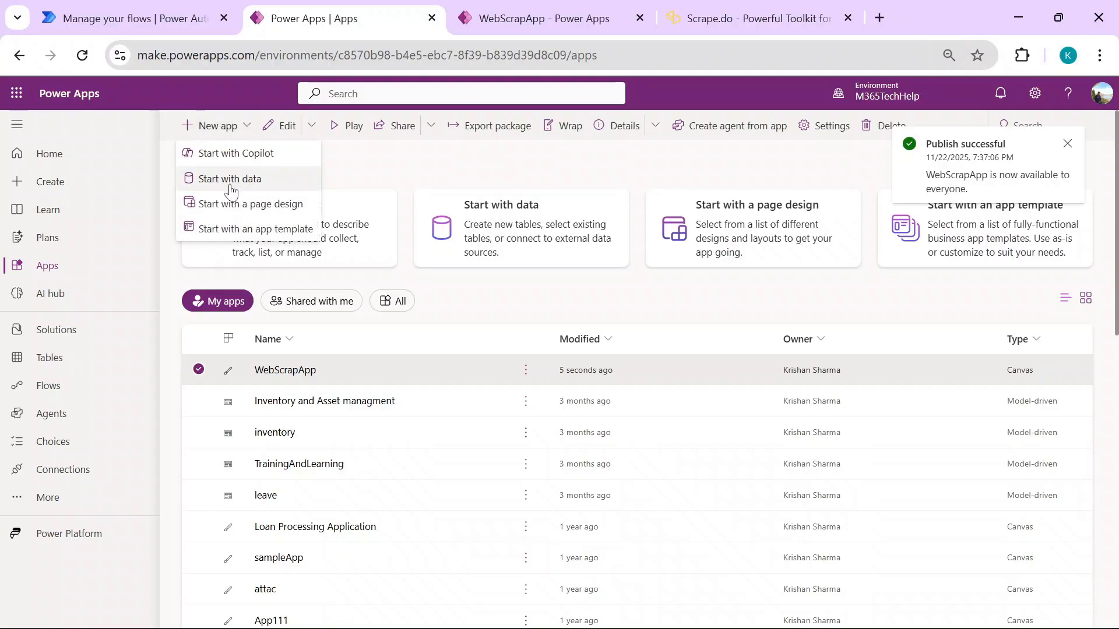
left_click(244, 204)
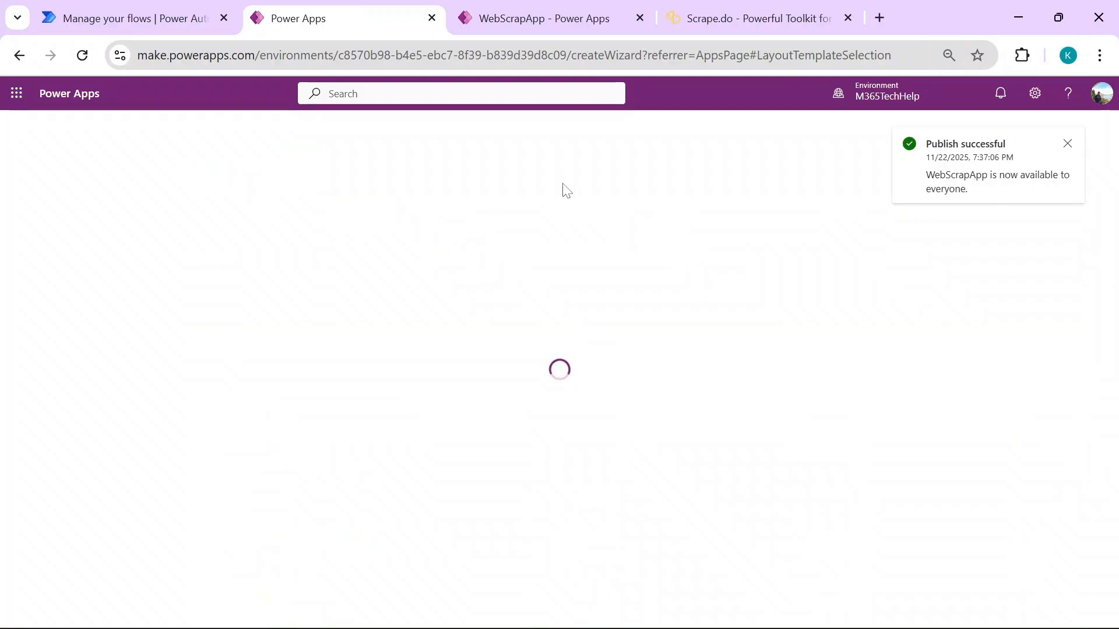
left_click(1068, 144)
left_click(886, 291)
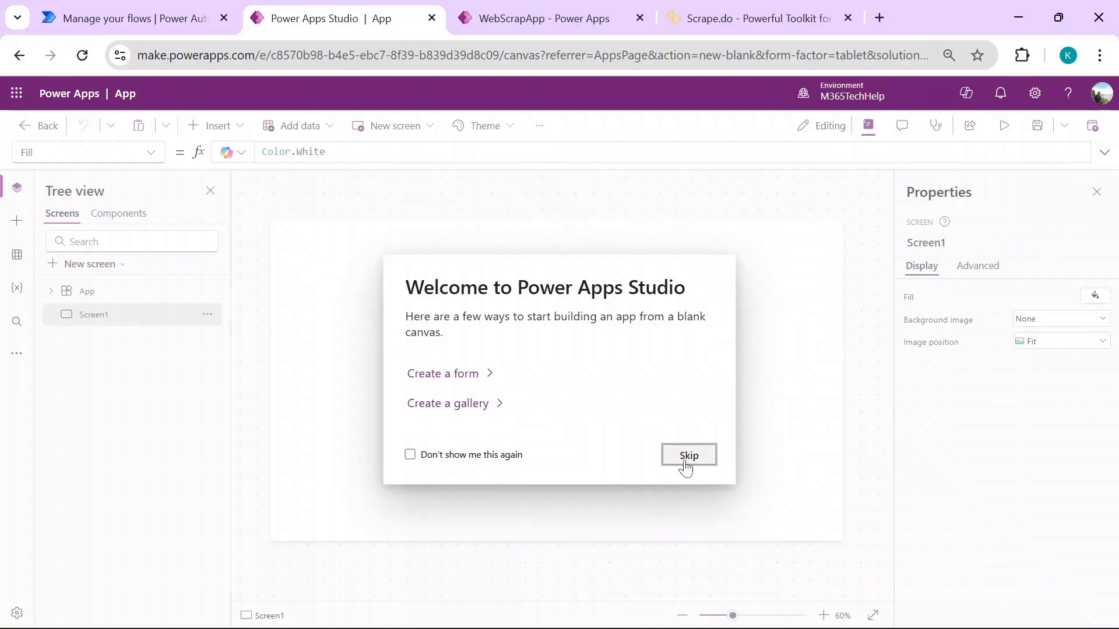
left_click(684, 458)
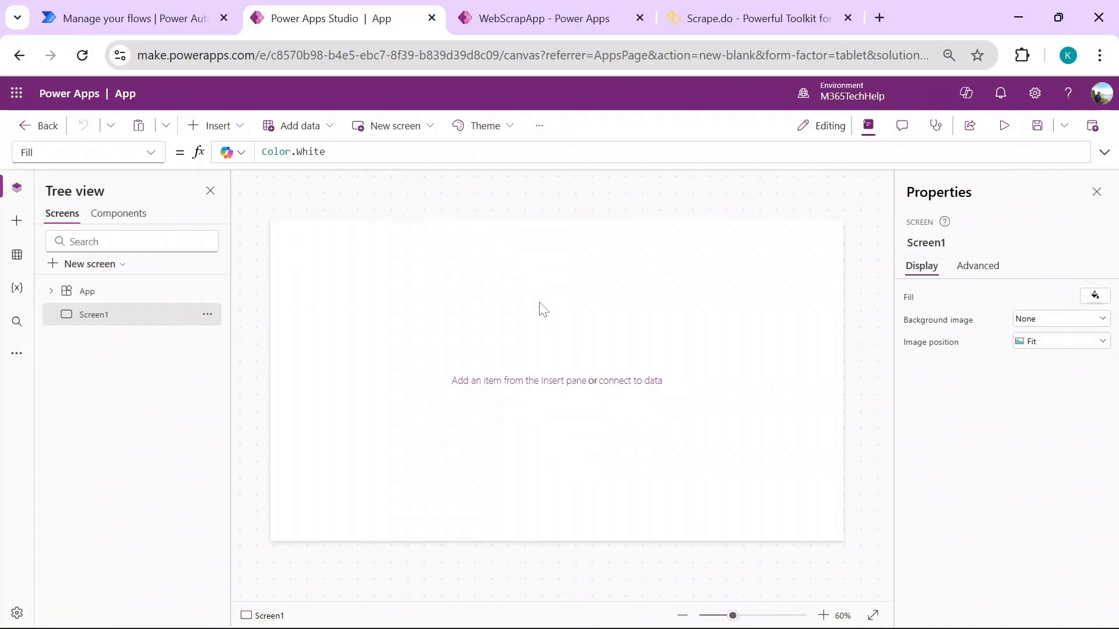
Step: Insert a text label and a text input on Screen1, placing the input beside the label
left_click(218, 125)
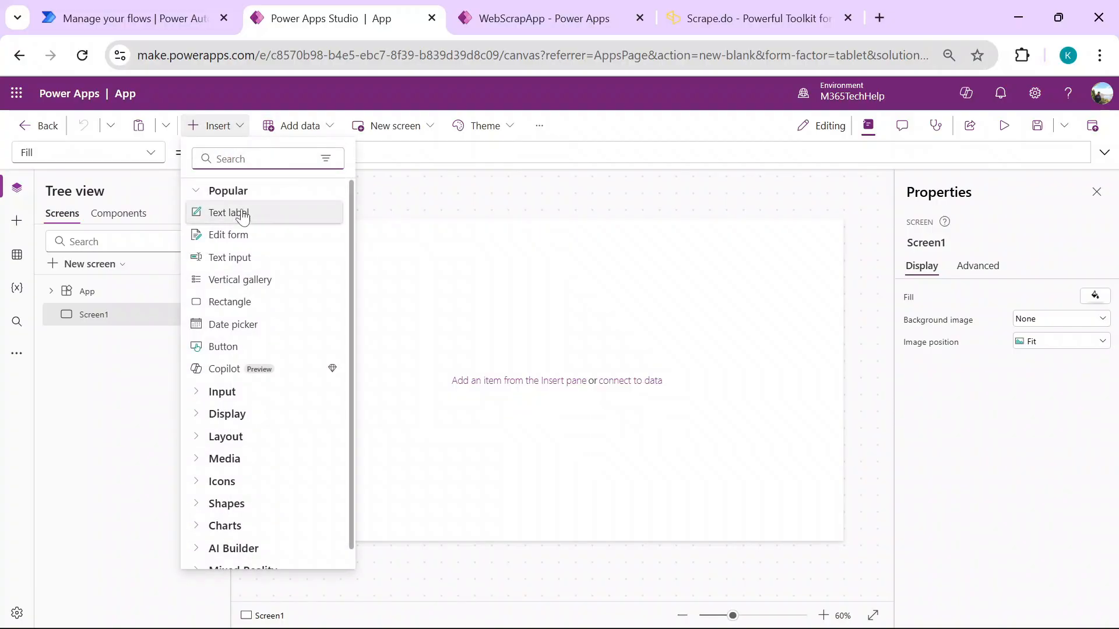
left_click(233, 214)
left_click(235, 262)
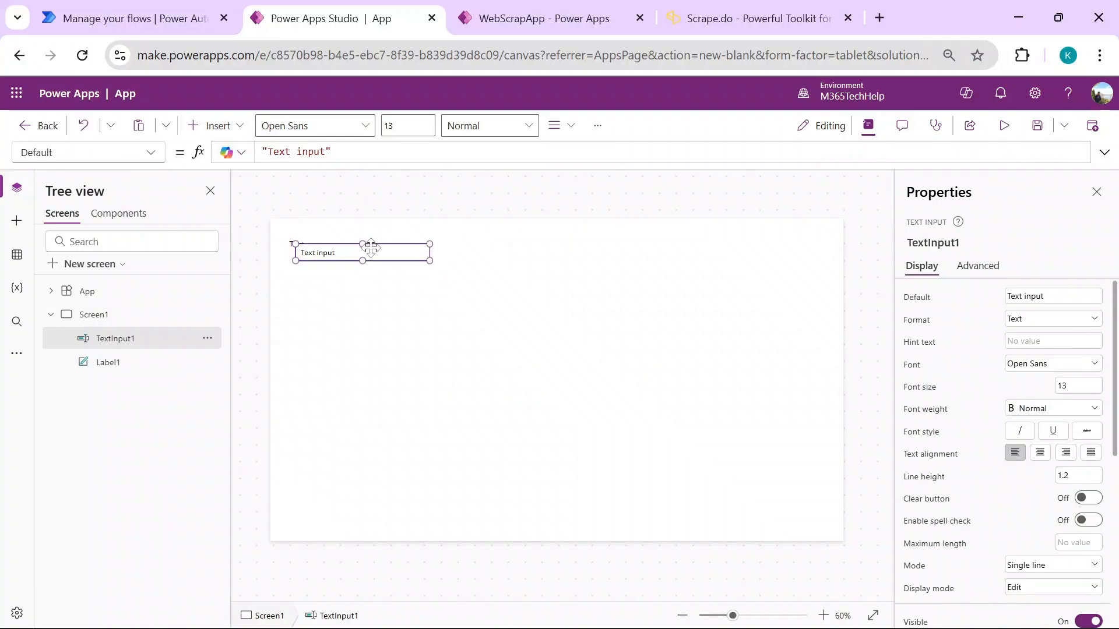
left_click_drag(378, 257, 438, 249)
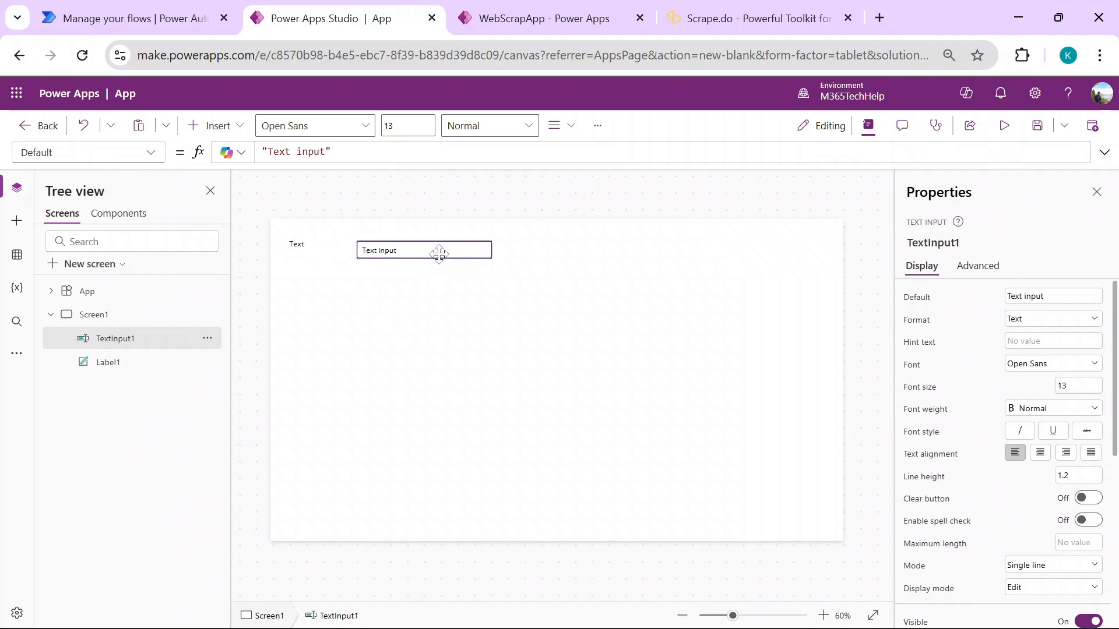
Step: Add a button to Screen1 and align it beside the text input at about X 569, Y 40
left_click(554, 250)
key("ctrl+v")
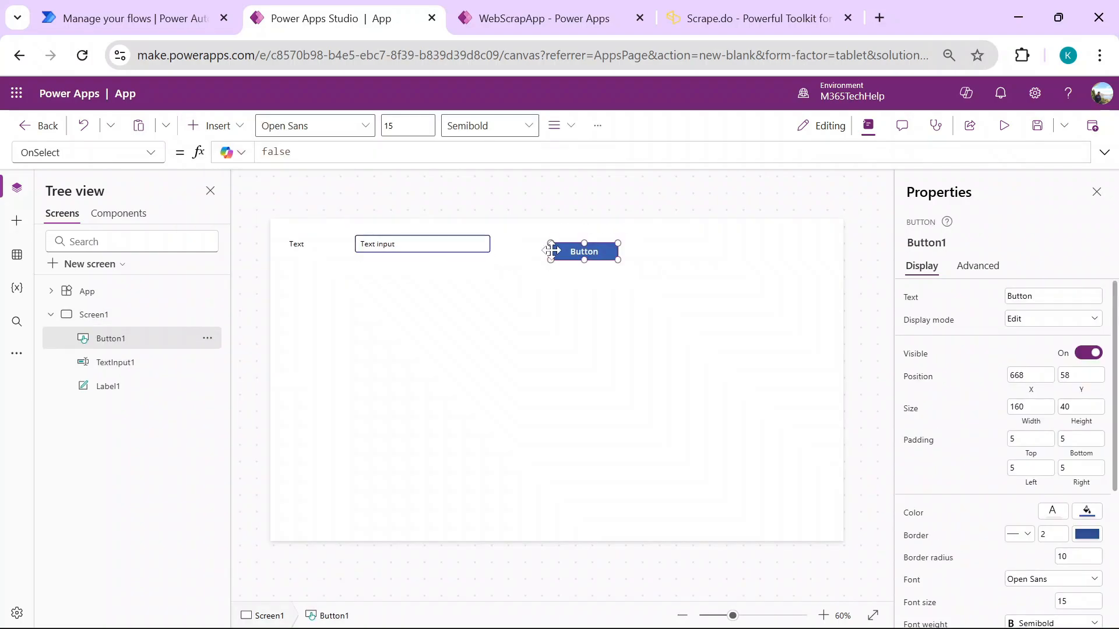
left_click_drag(561, 252, 520, 245)
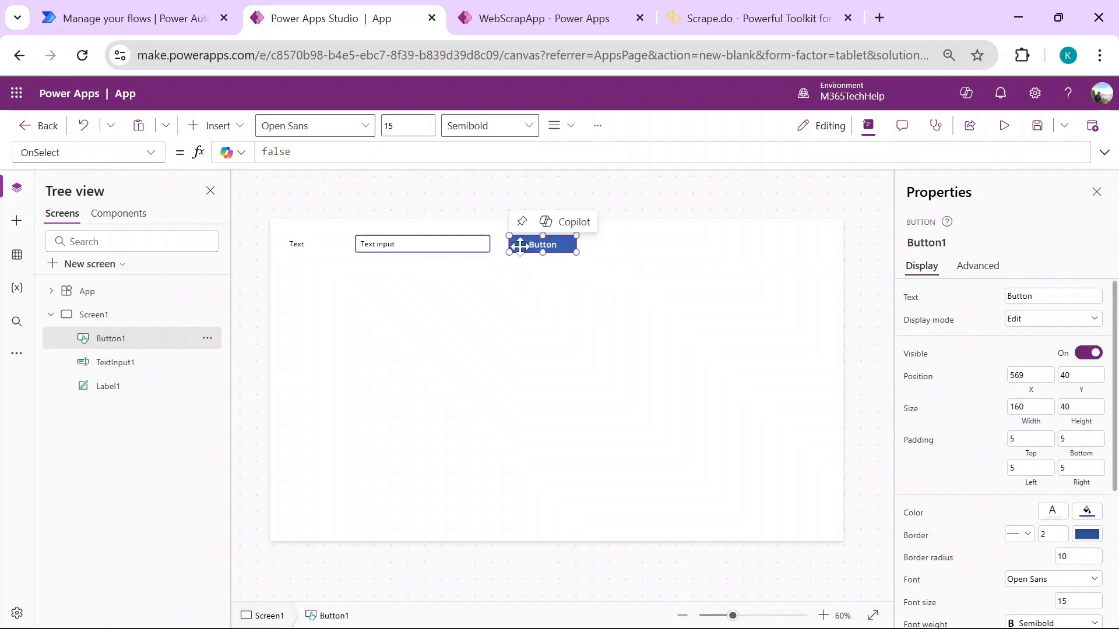
left_click(637, 267)
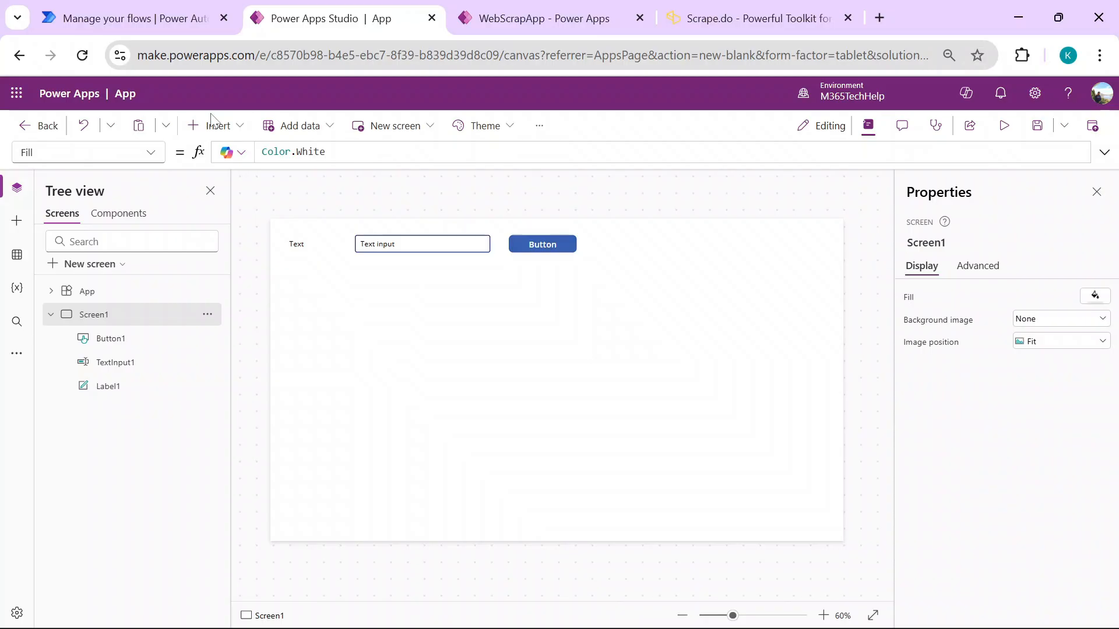
Step: Insert a vertical gallery on Screen1 below the label, text input and button
left_click(215, 131)
type("gae")
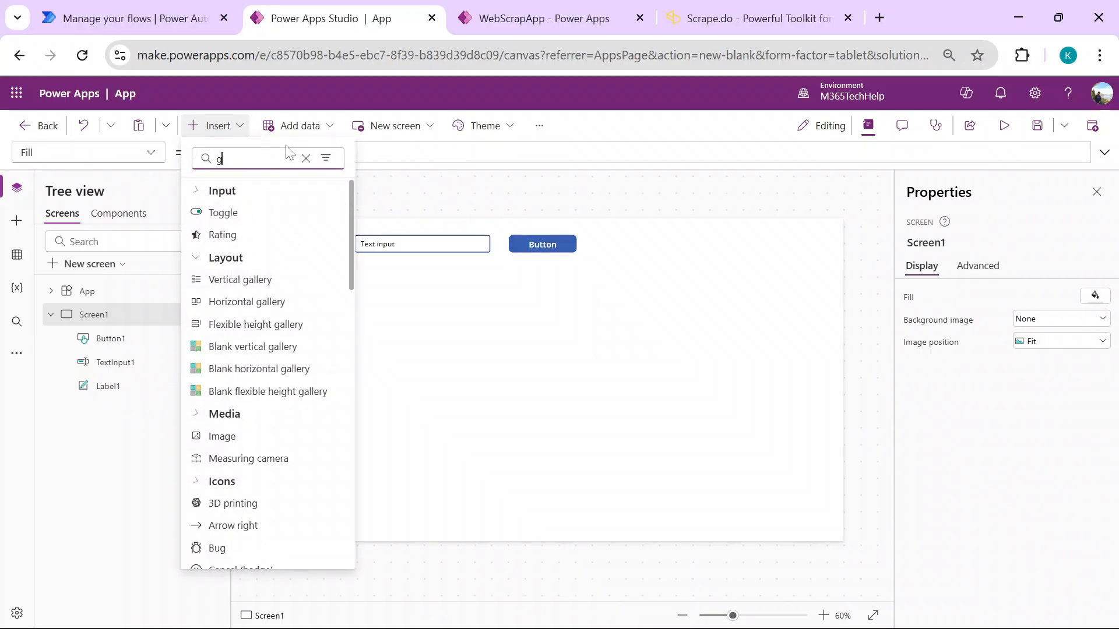
key("BackSpace")
key("BackSpace")
left_click(252, 283)
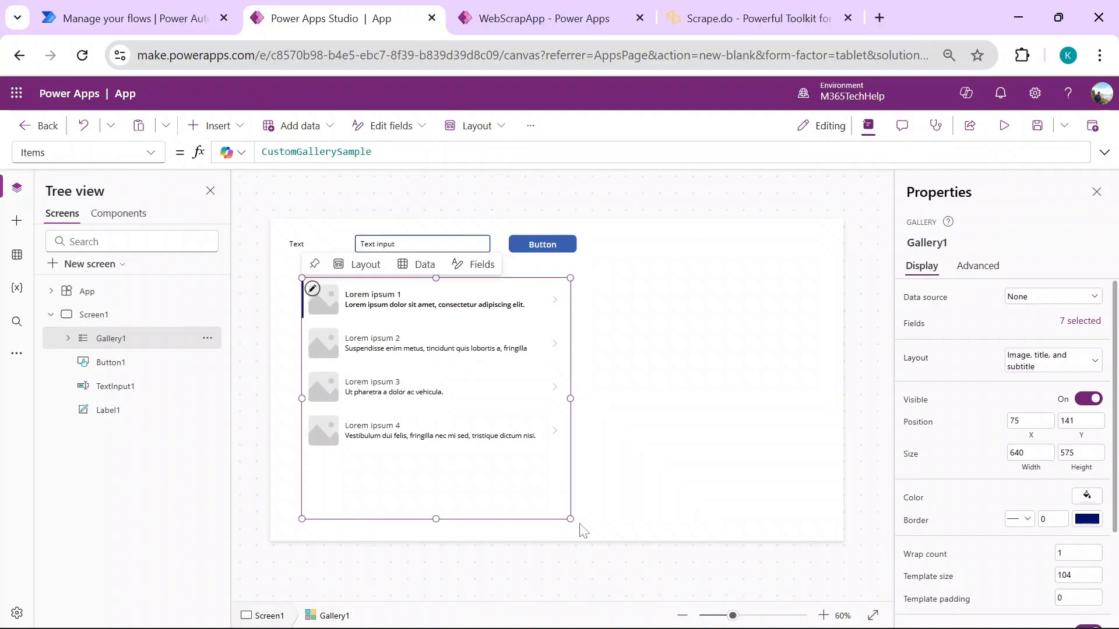
left_click(244, 346)
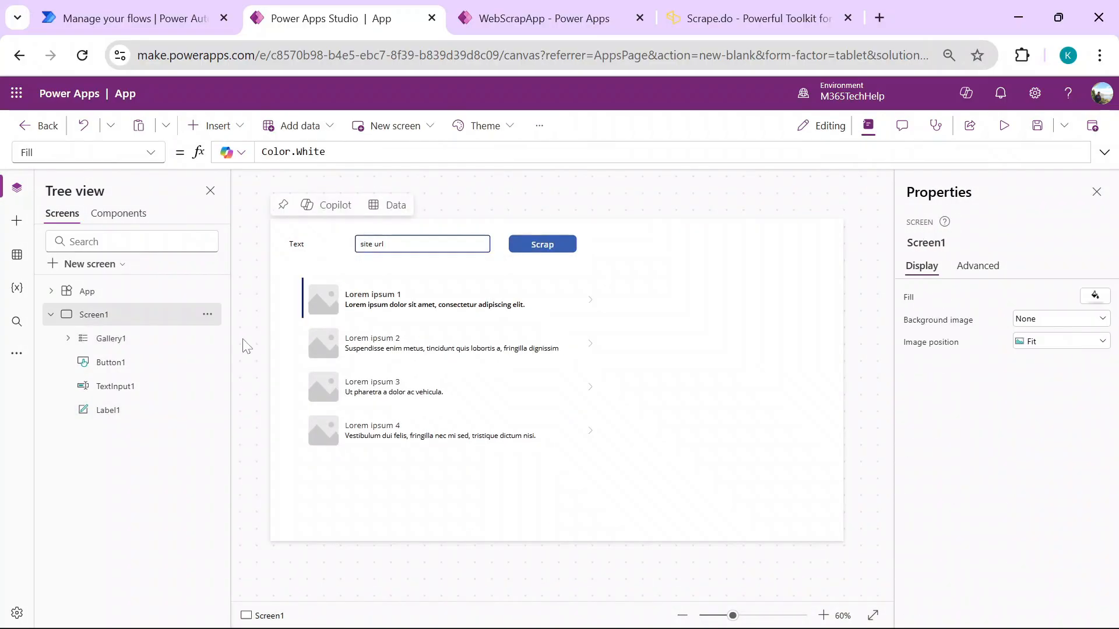
Step: Create a new Power Automate flow from within the app
left_click(13, 358)
left_click(85, 390)
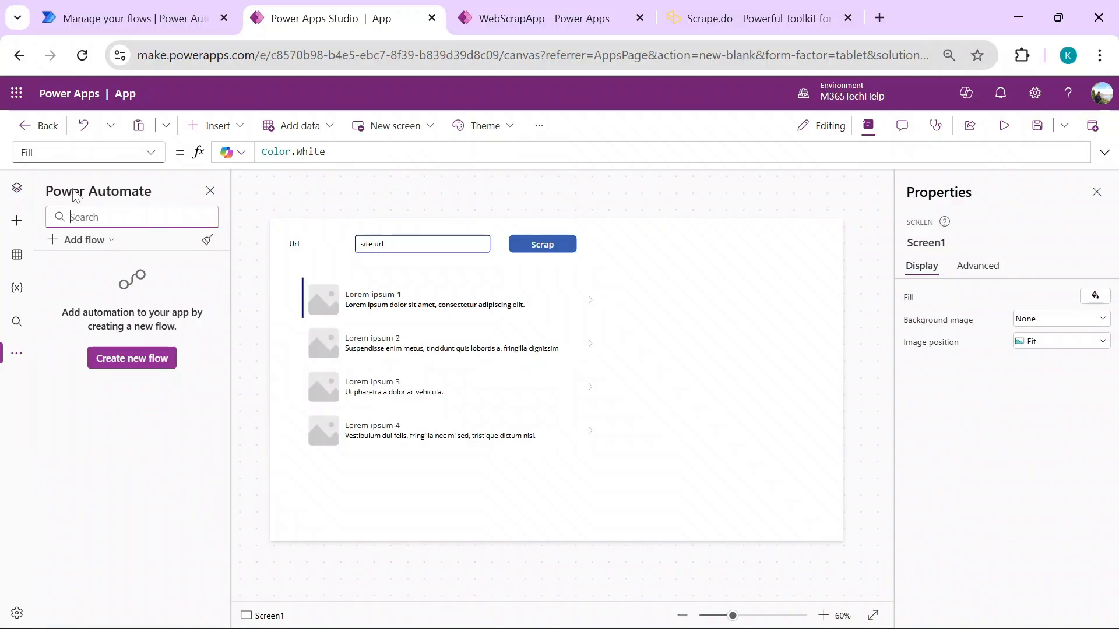
left_click(108, 241)
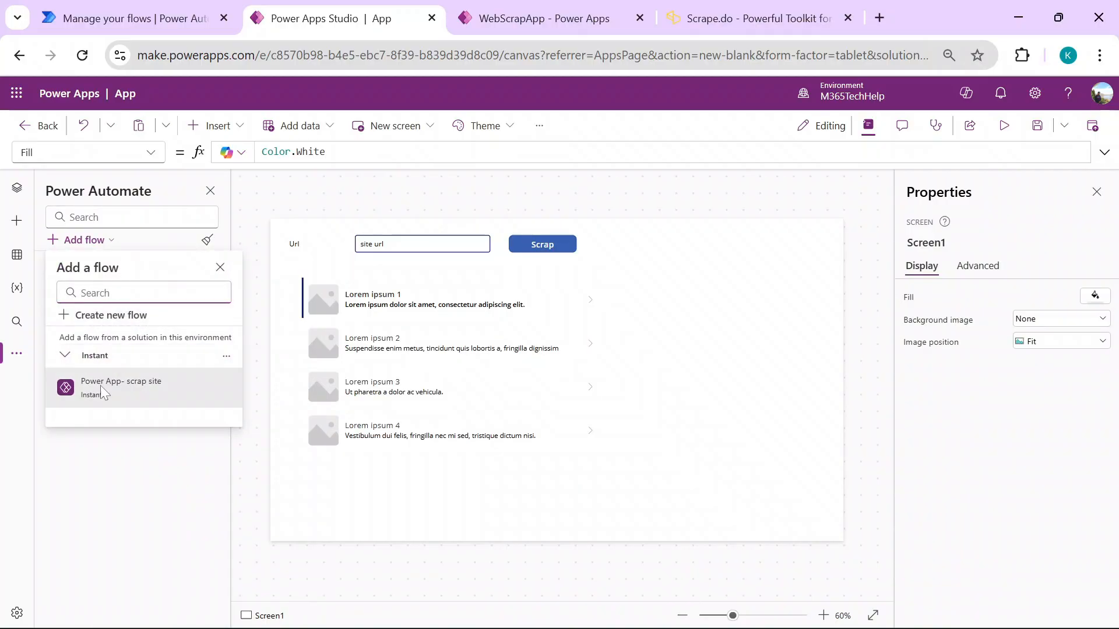
left_click(116, 315)
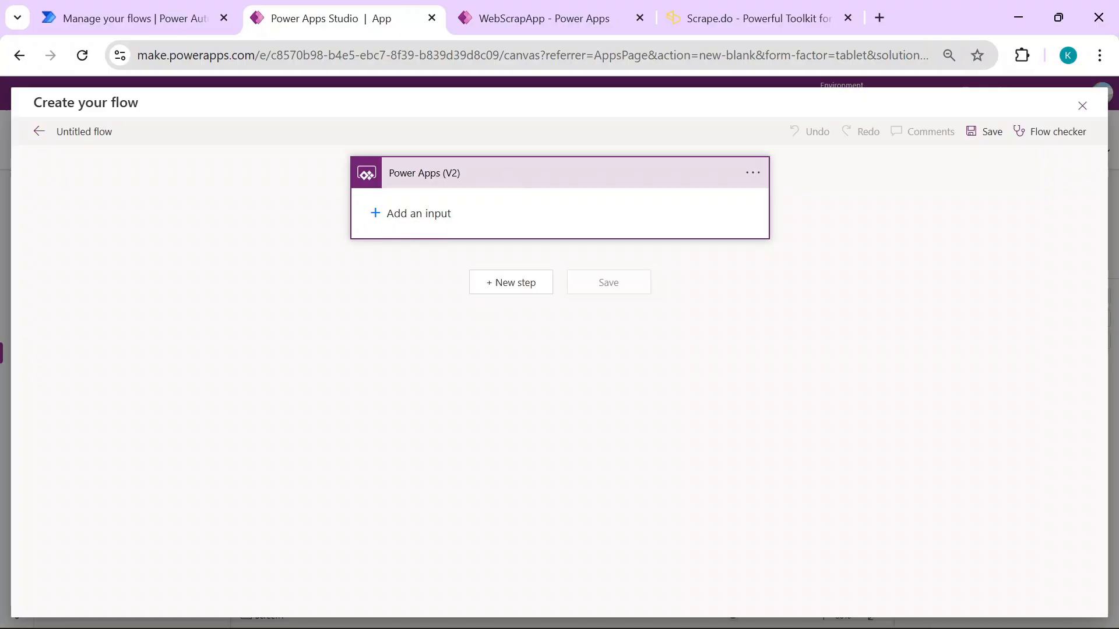
Step: Add a text input named TargetURL to the flow's Power Apps (V2) trigger
left_click(415, 214)
left_click(406, 249)
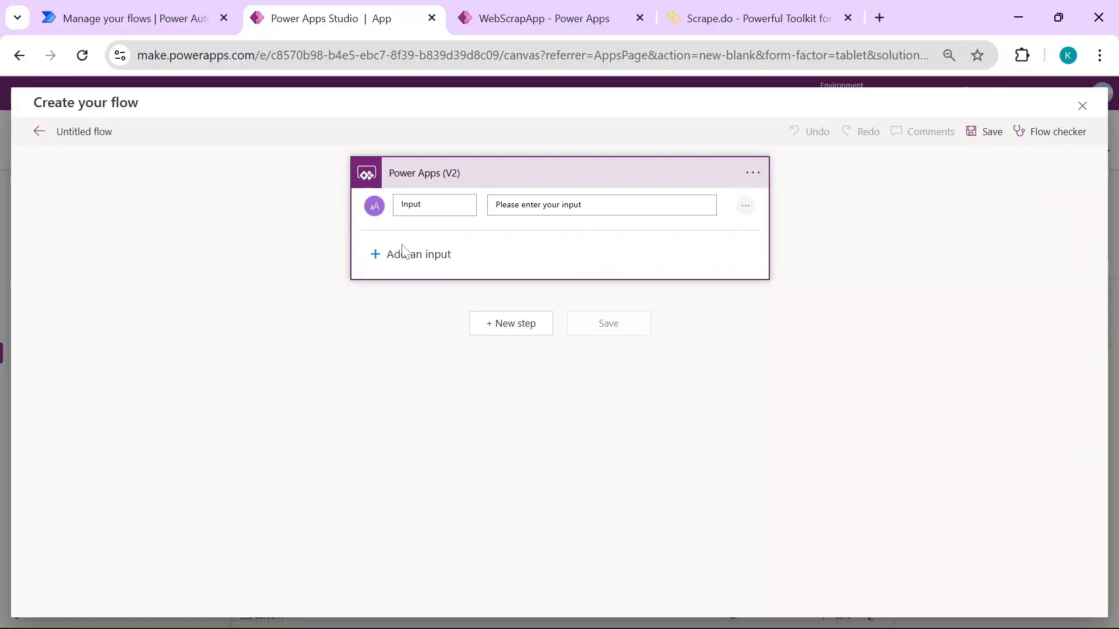
double_click(412, 205)
type("Tae")
key("BackSpace")
type("rgetURL")
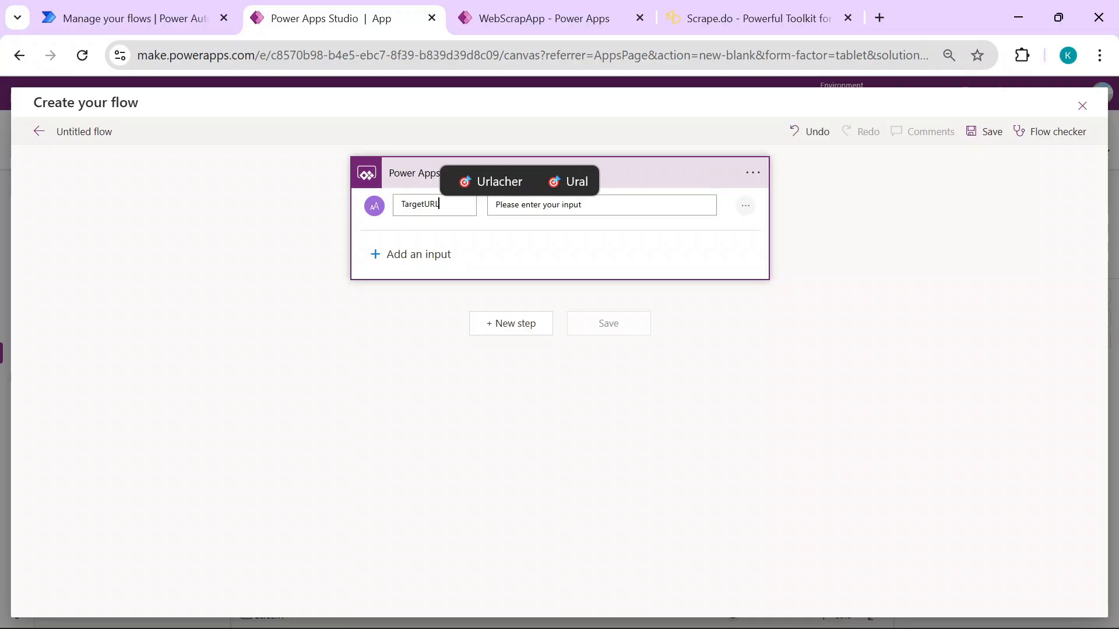
left_click(506, 273)
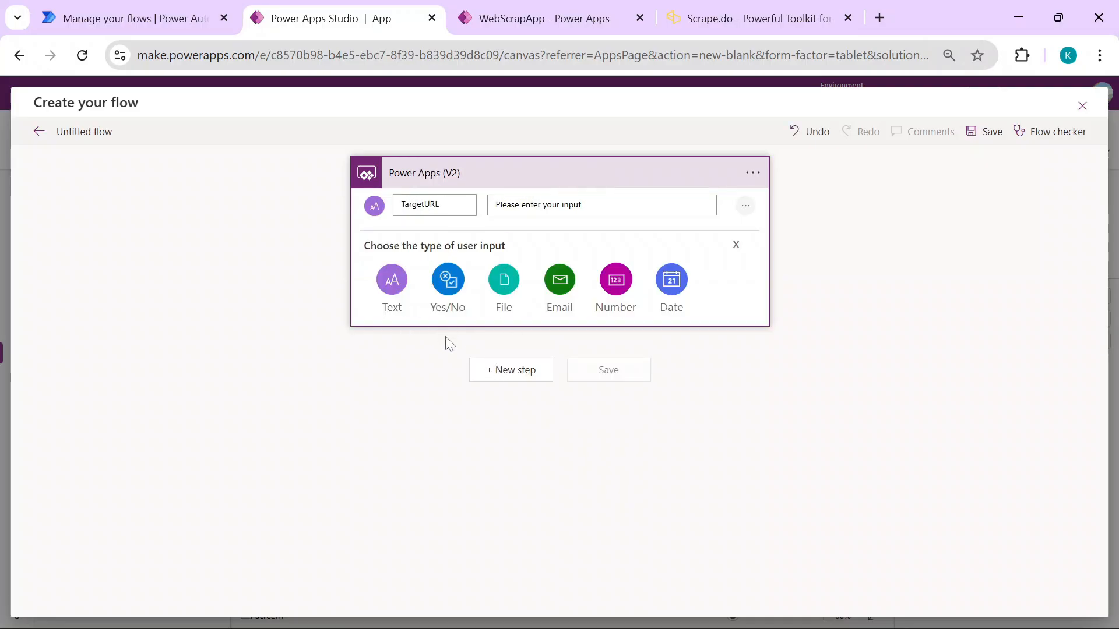
Step: Add a premium HTTP action as a new step after the Power Apps (V2) trigger
left_click(513, 372)
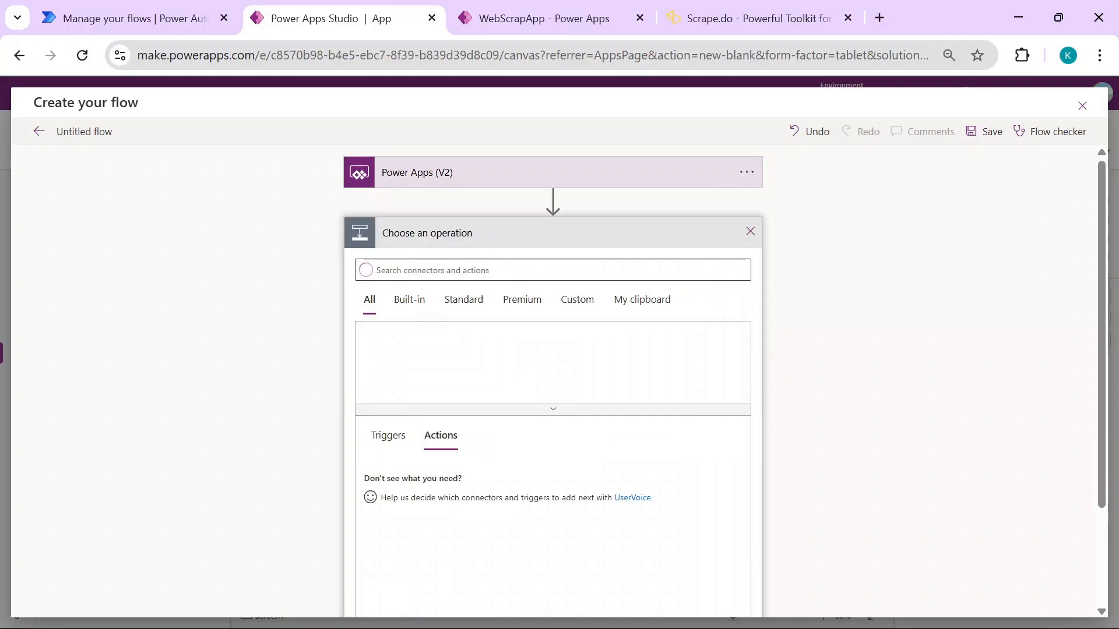
left_click(647, 269)
type("http")
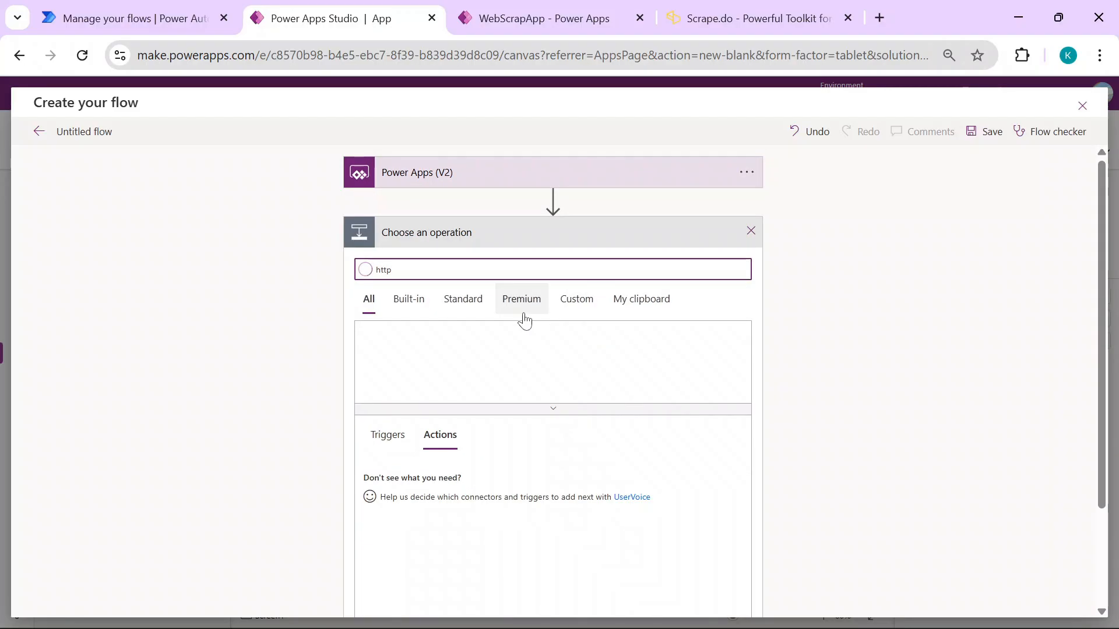
left_click(608, 361)
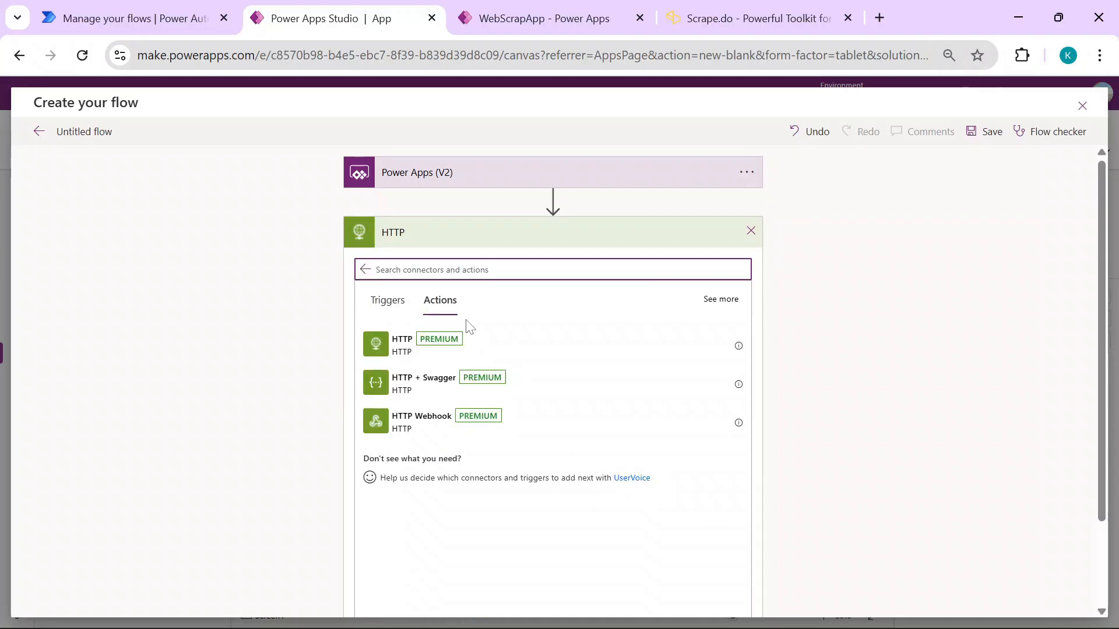
left_click(461, 344)
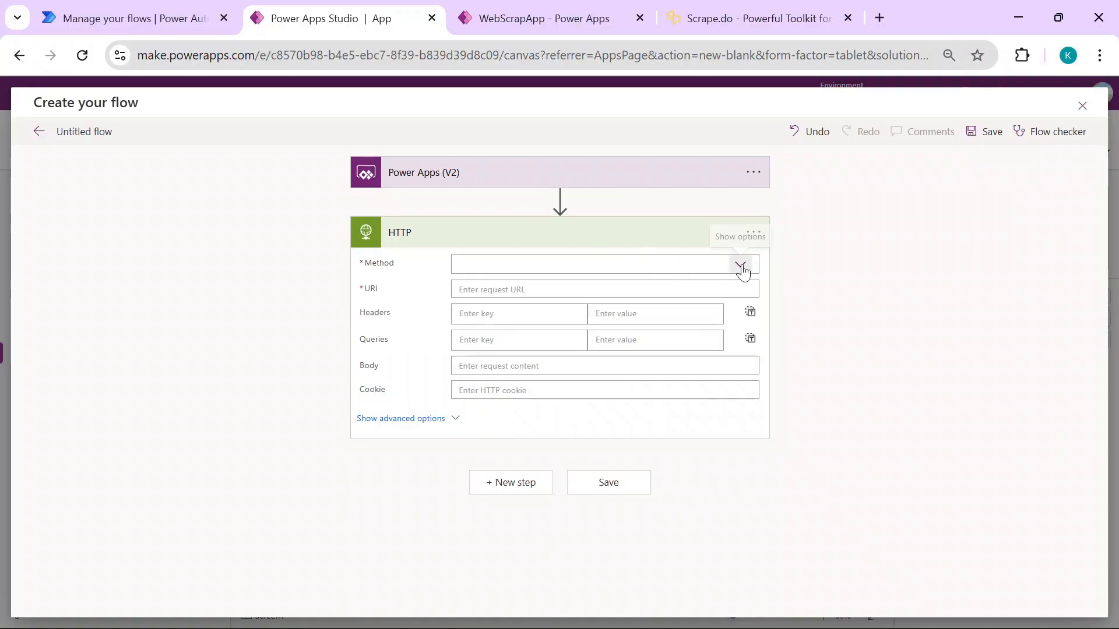
Step: Set the HTTP action's method to GET and activate its URI field
left_click(740, 264)
left_click(509, 334)
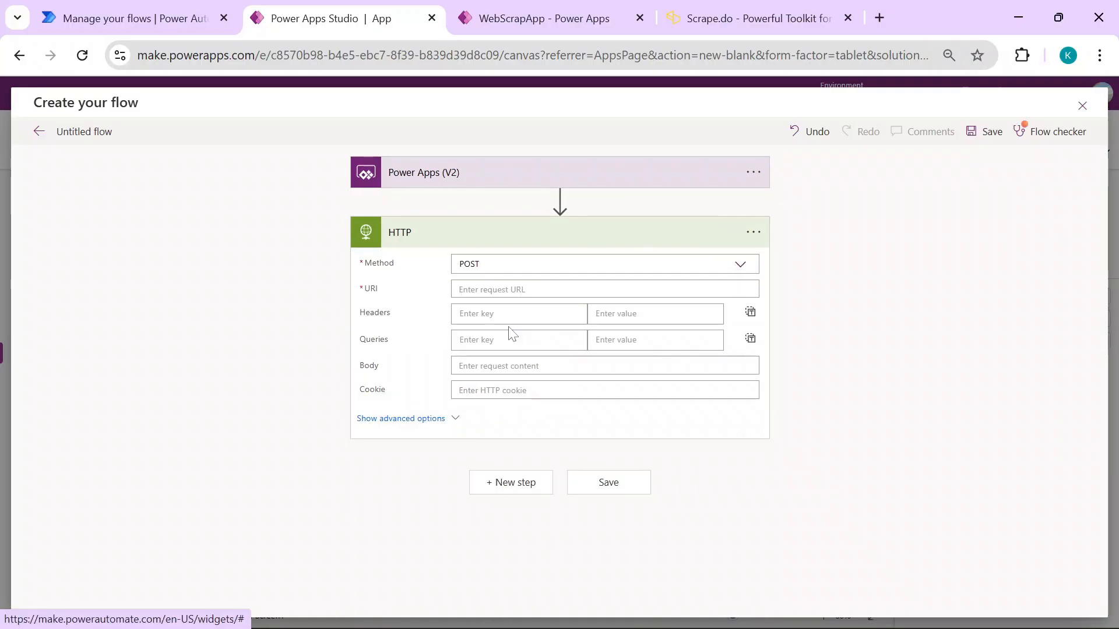
left_click(750, 273)
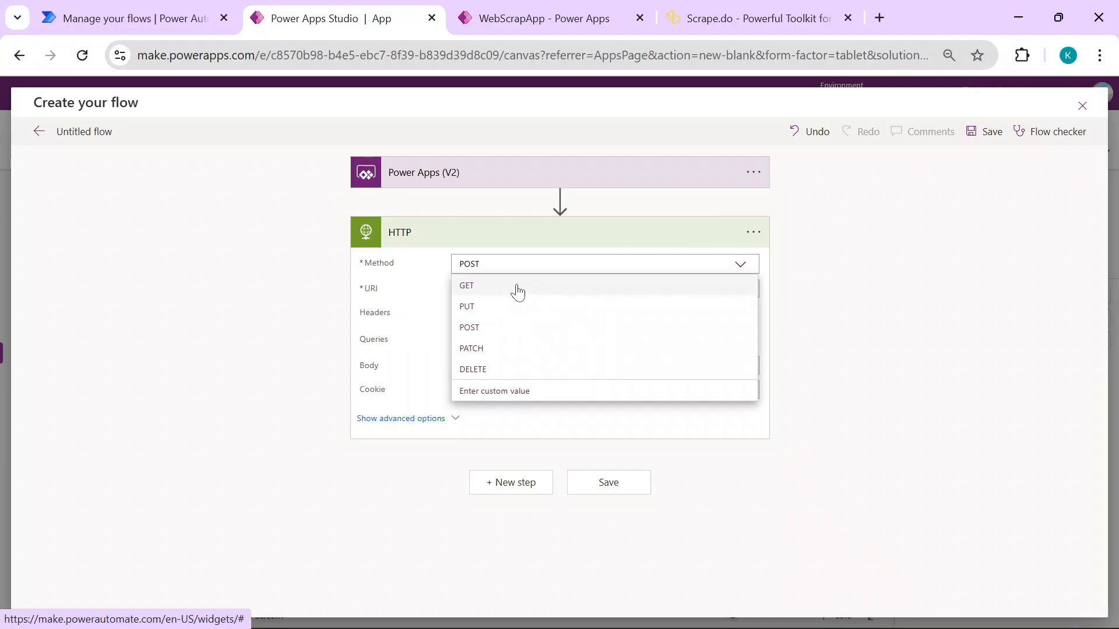
left_click(516, 289)
left_click(467, 289)
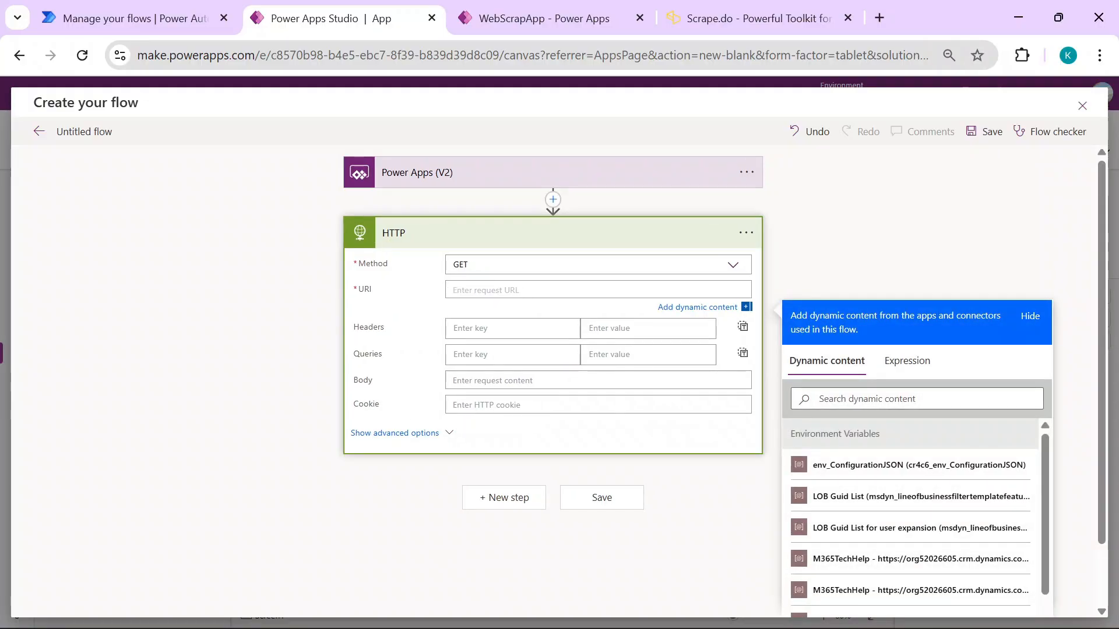
left_click(725, 8)
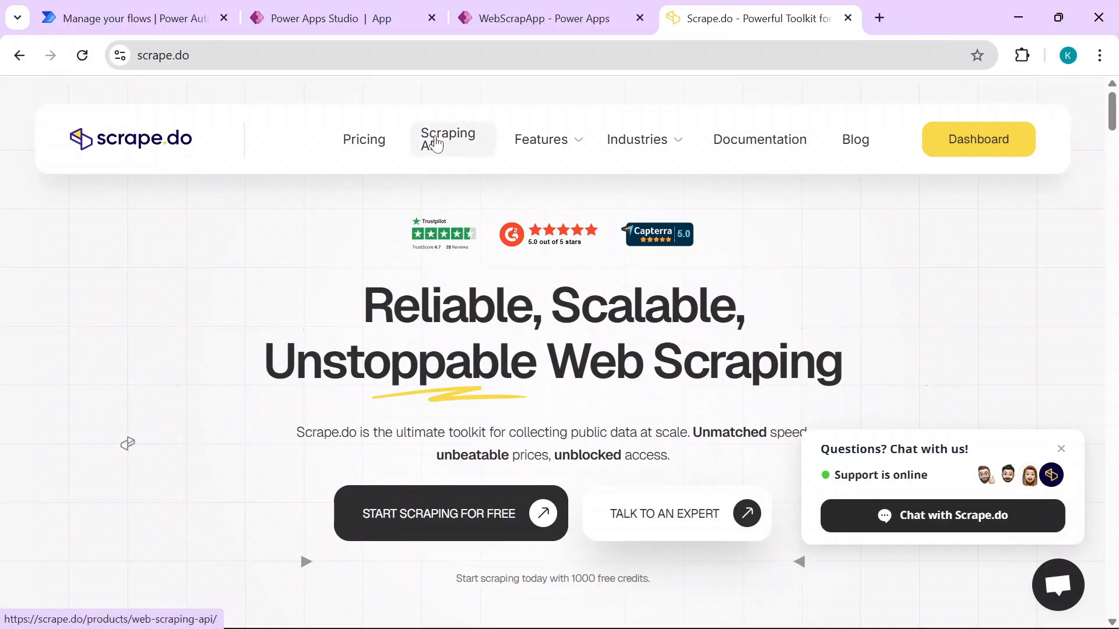
left_click(436, 144)
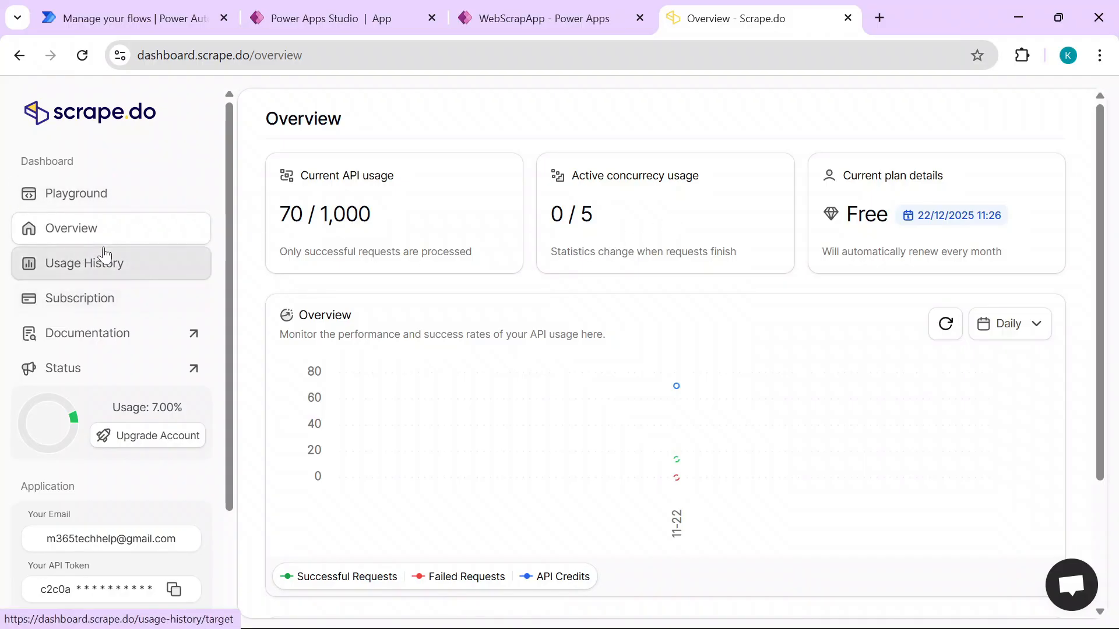
left_click(106, 205)
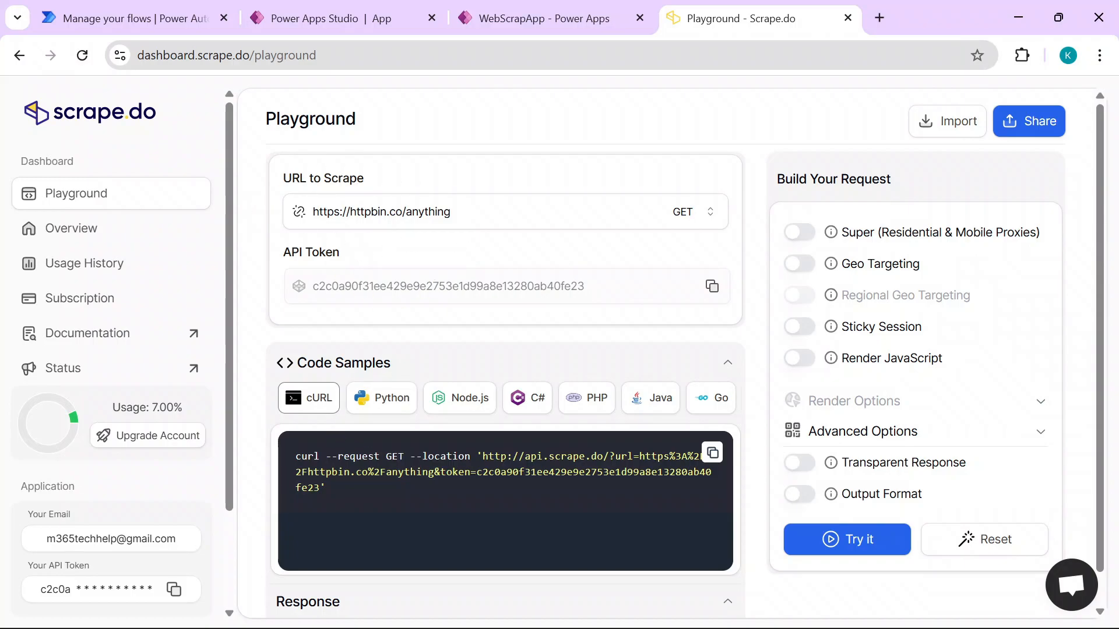
left_click_drag(483, 456, 604, 456)
key("ctrl+c")
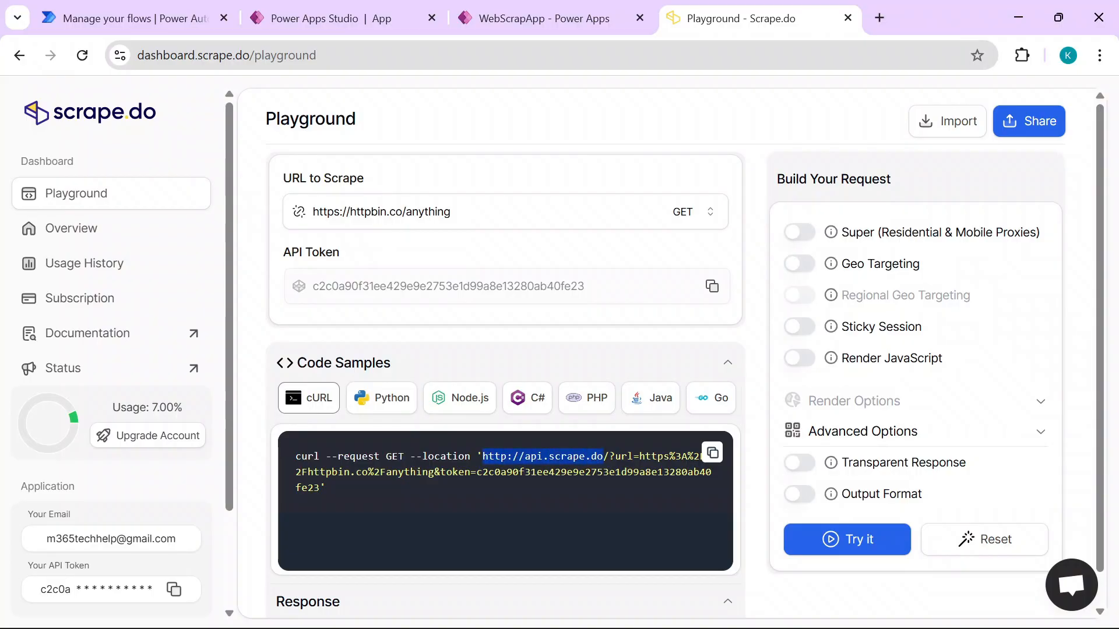
left_click(134, 18)
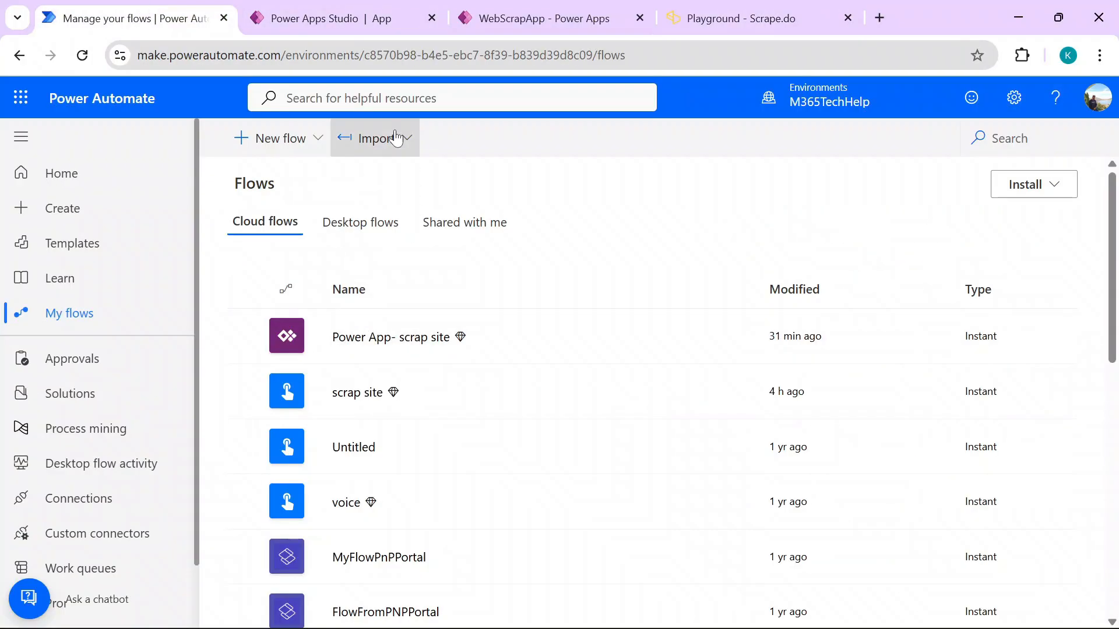
left_click(380, 18)
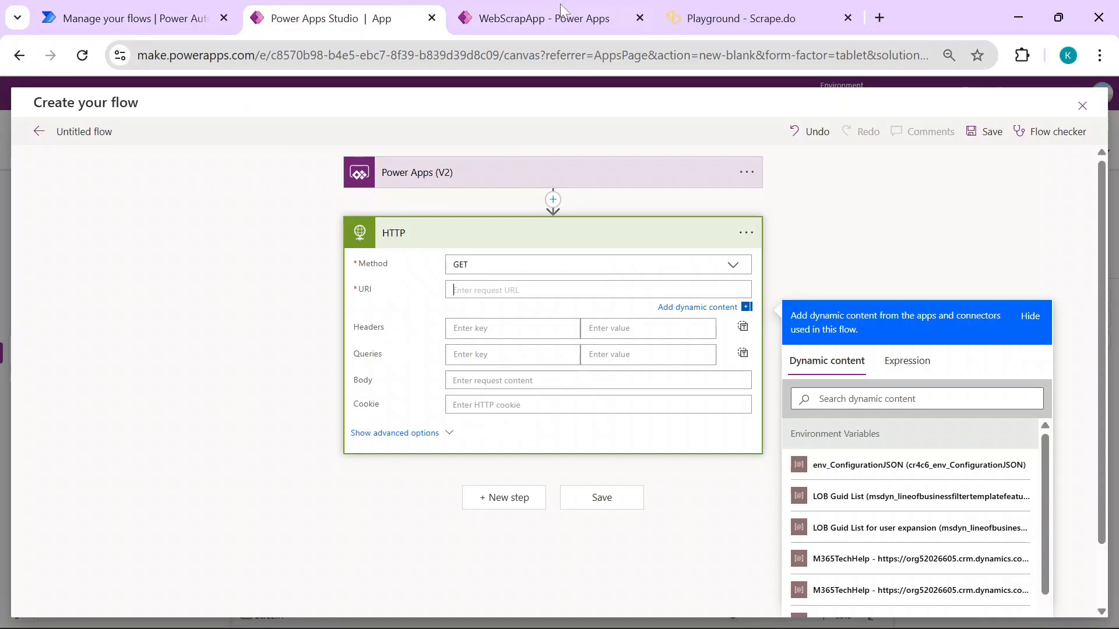
left_click(640, 18)
key("ctrl+v")
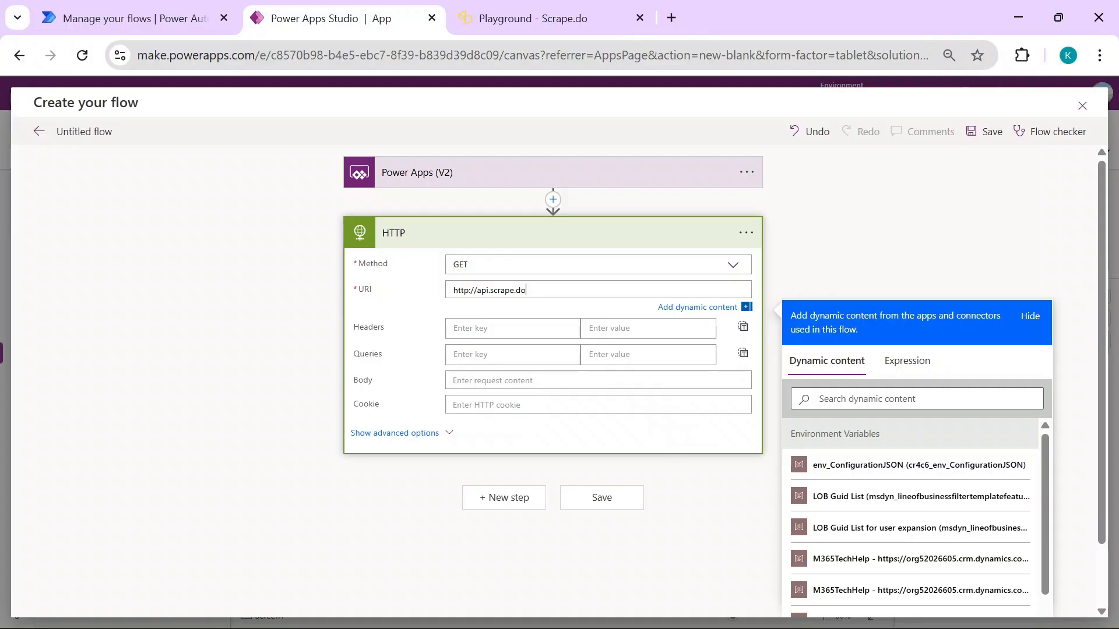
left_click(483, 328)
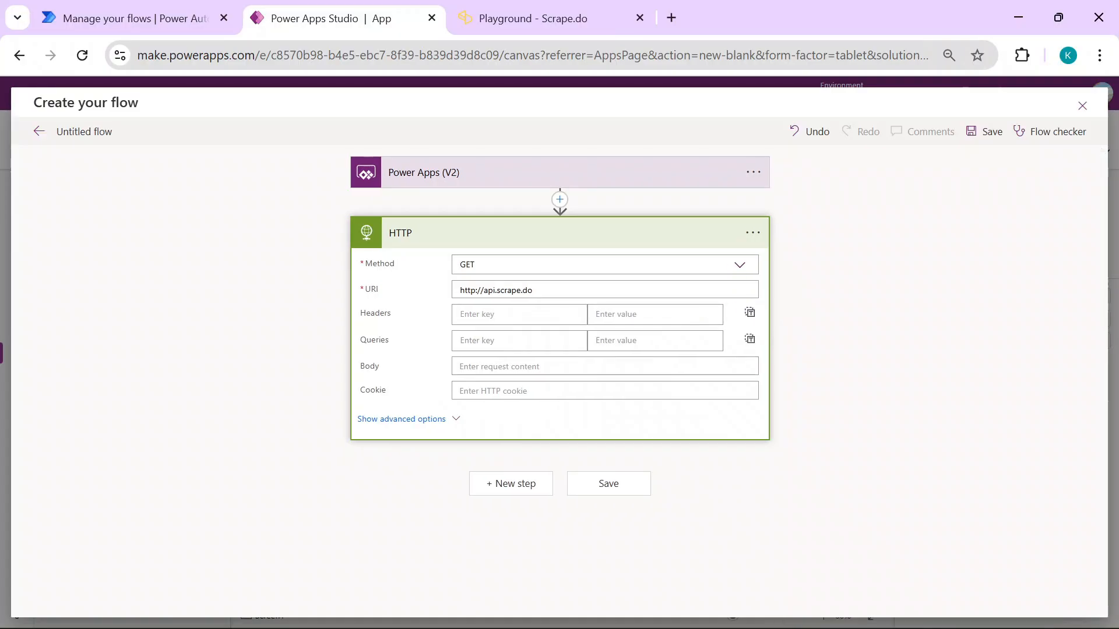
Step: Add a token query to the HTTP action, using the API token copied from the scrape.do Playground as its value
left_click(512, 341)
type("token")
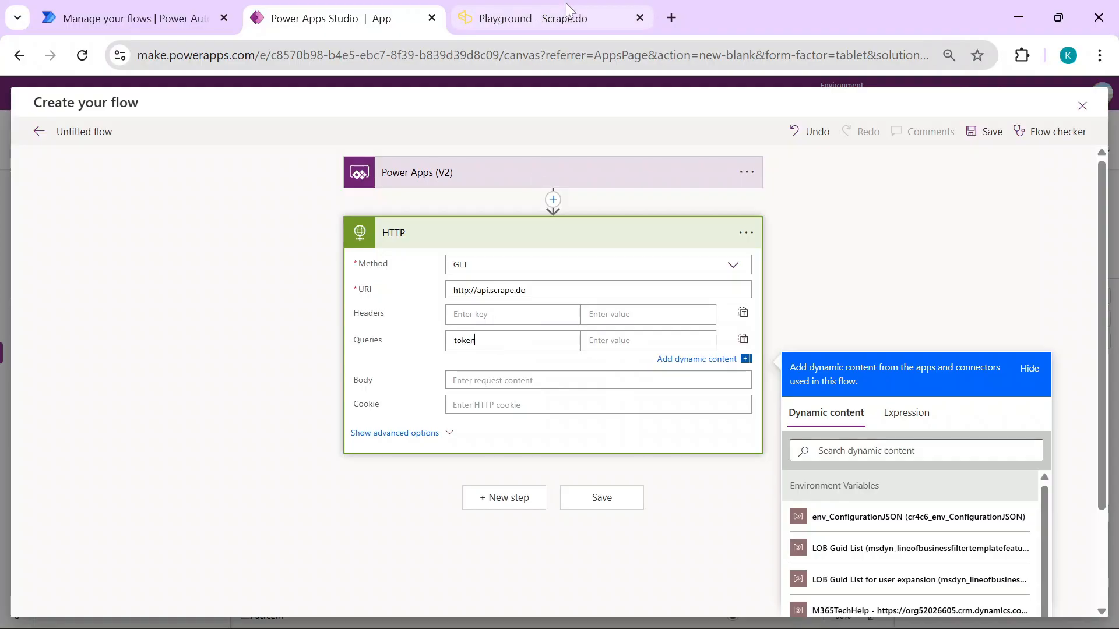
left_click(563, 17)
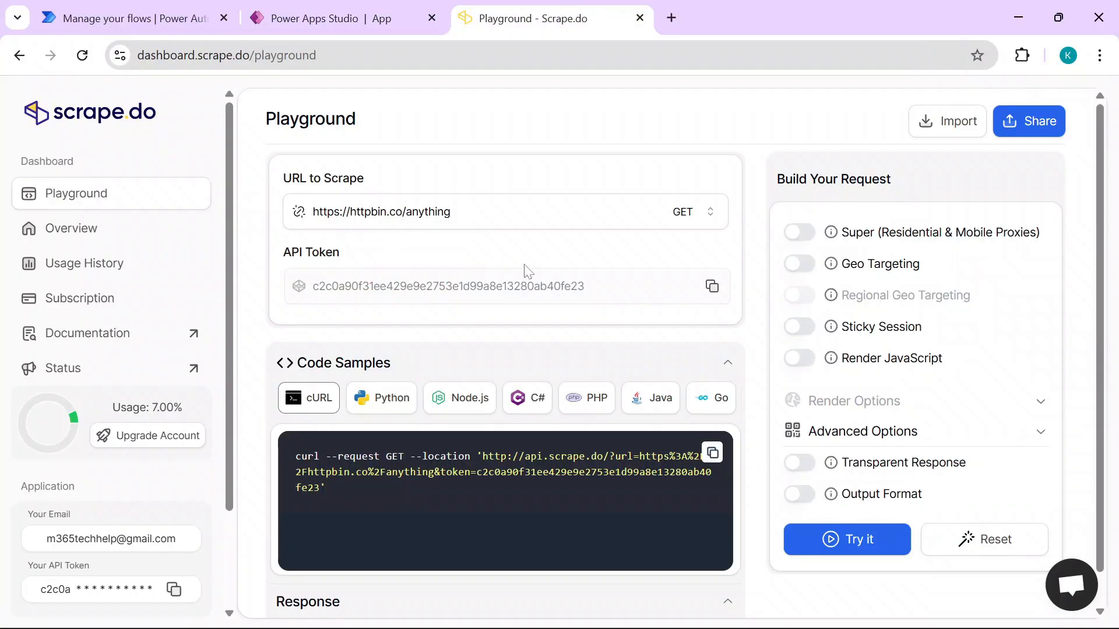
left_click(712, 287)
left_click(295, 8)
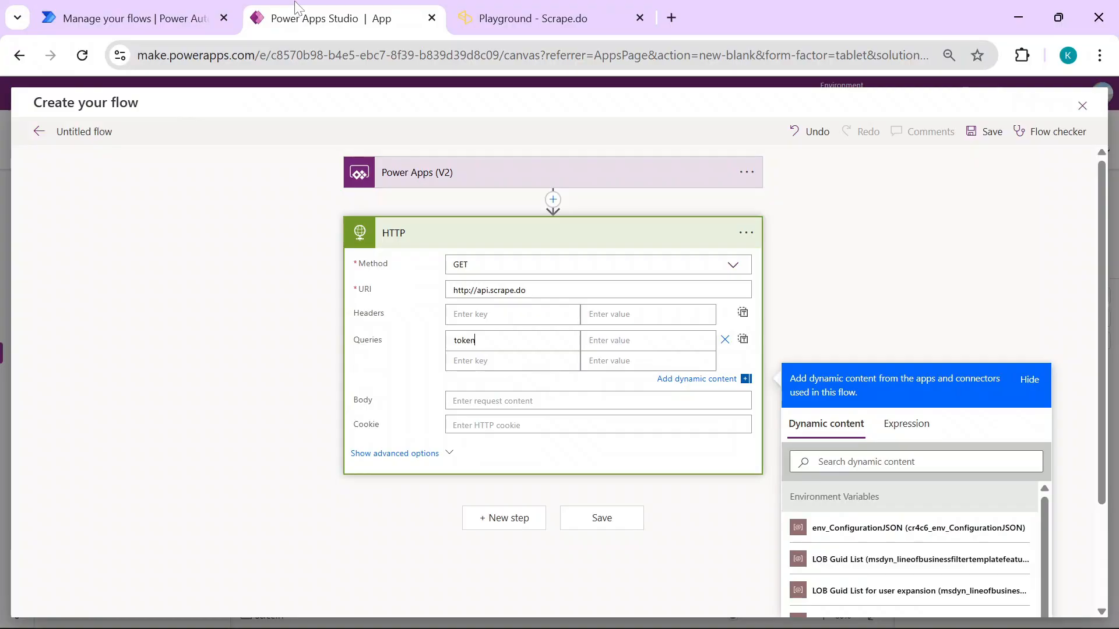
key("ctrl+v")
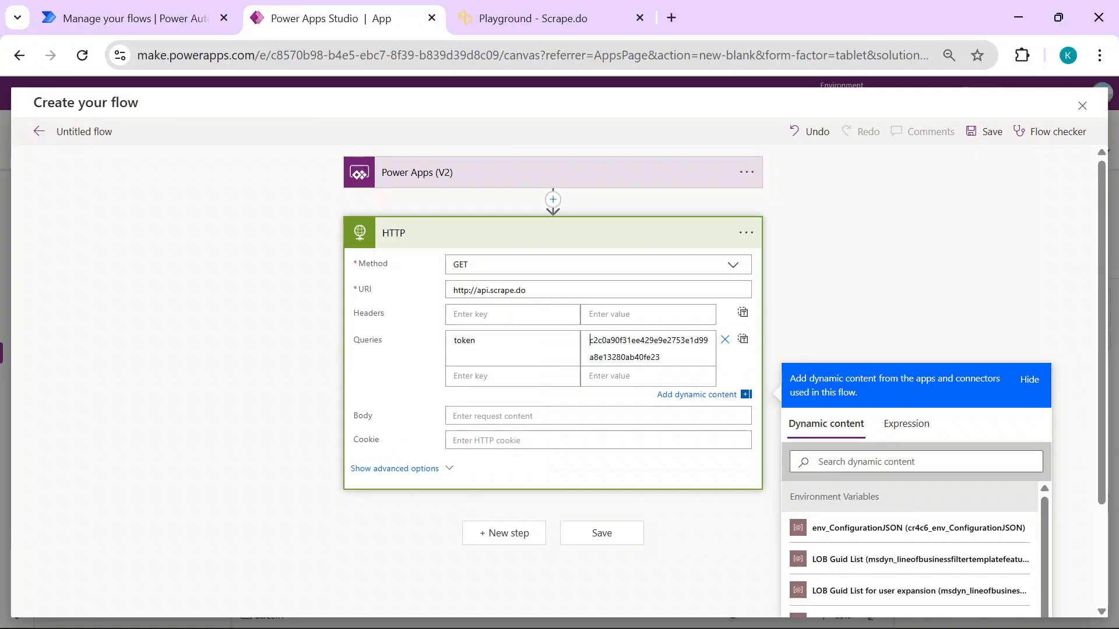
Step: Add a url query to the HTTP action with the trigger's TargetURL dynamic content as its value
type("url")
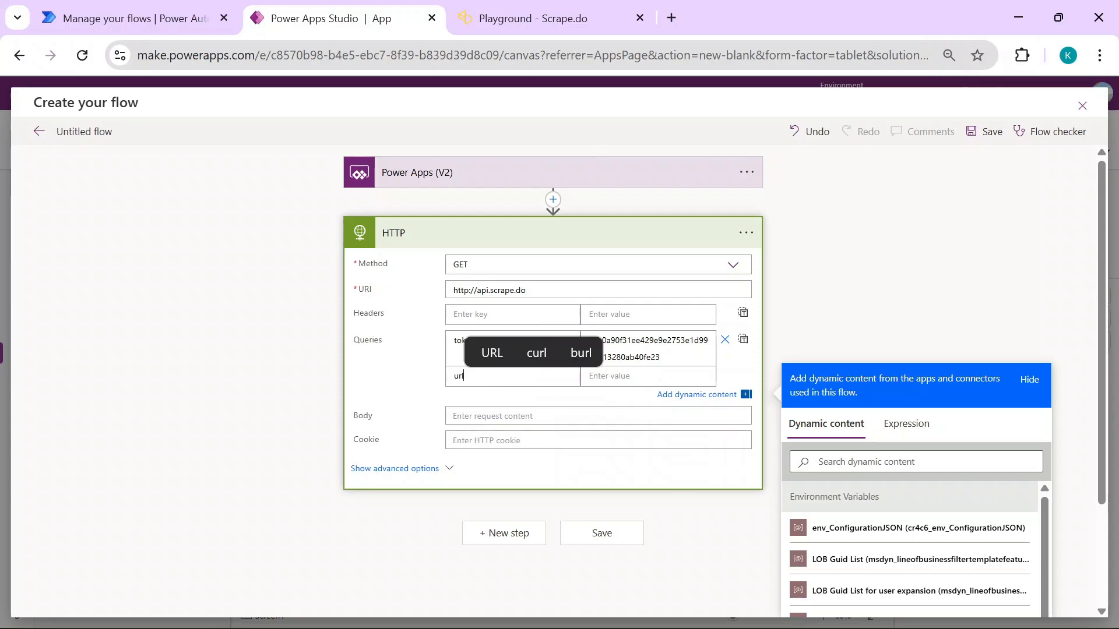
left_click(915, 462)
type("targ")
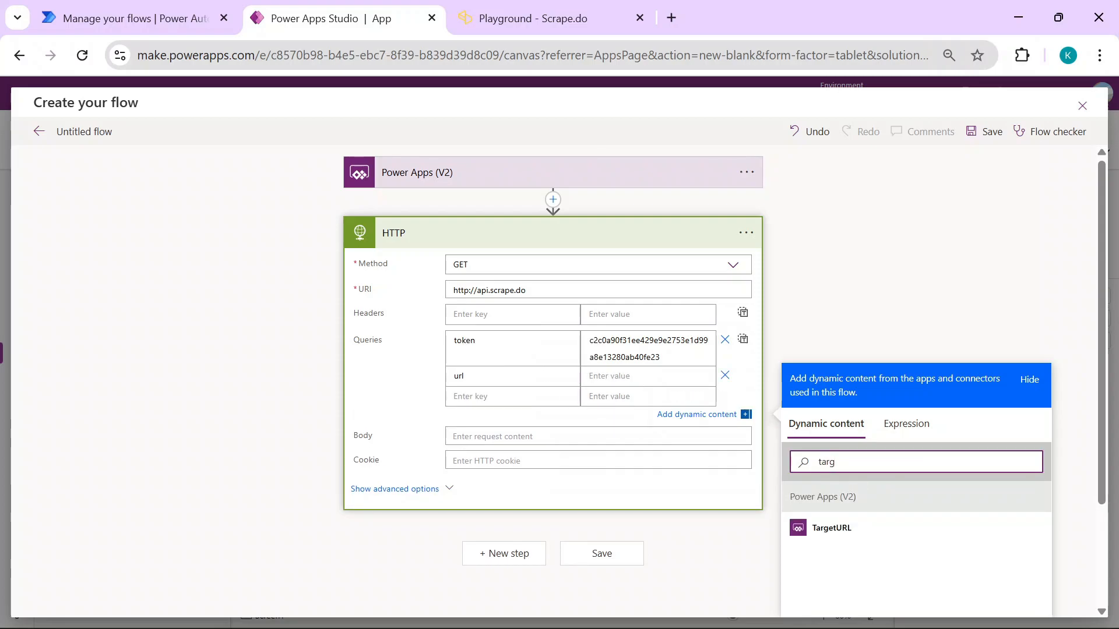
left_click(831, 528)
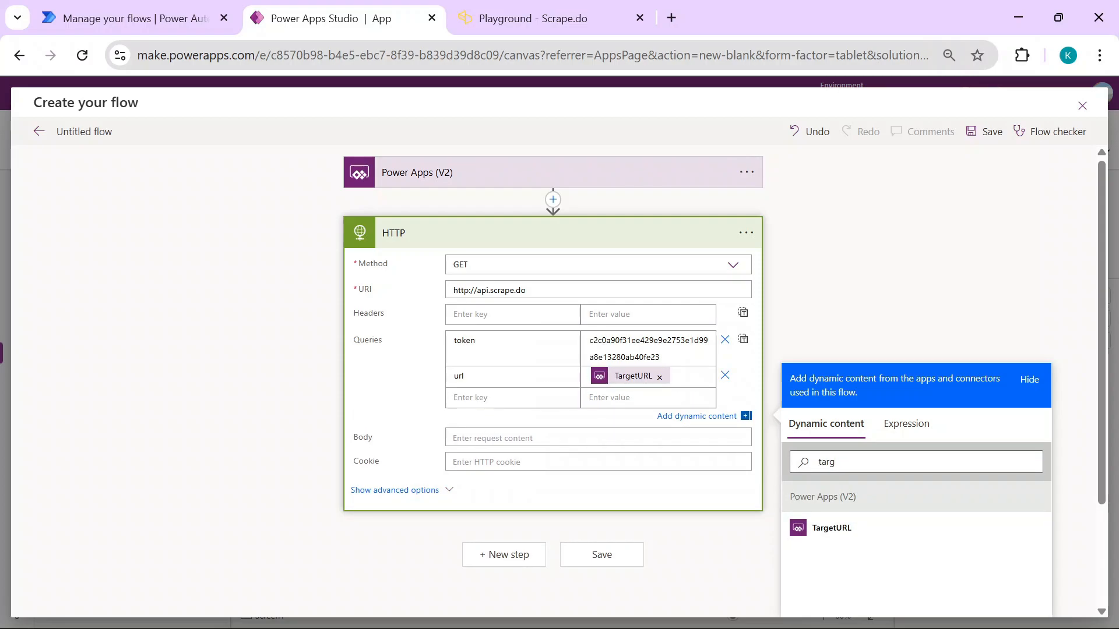
left_click(416, 396)
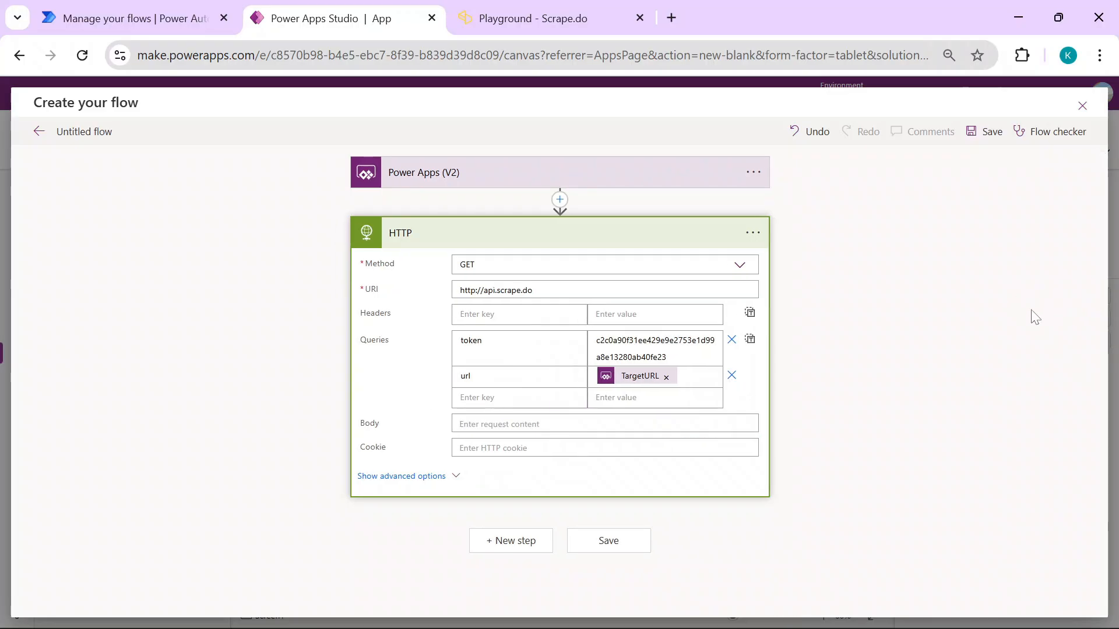
Step: Add an Html to text action after the HTTP action and set its content to the HTTP Body output
left_click(513, 542)
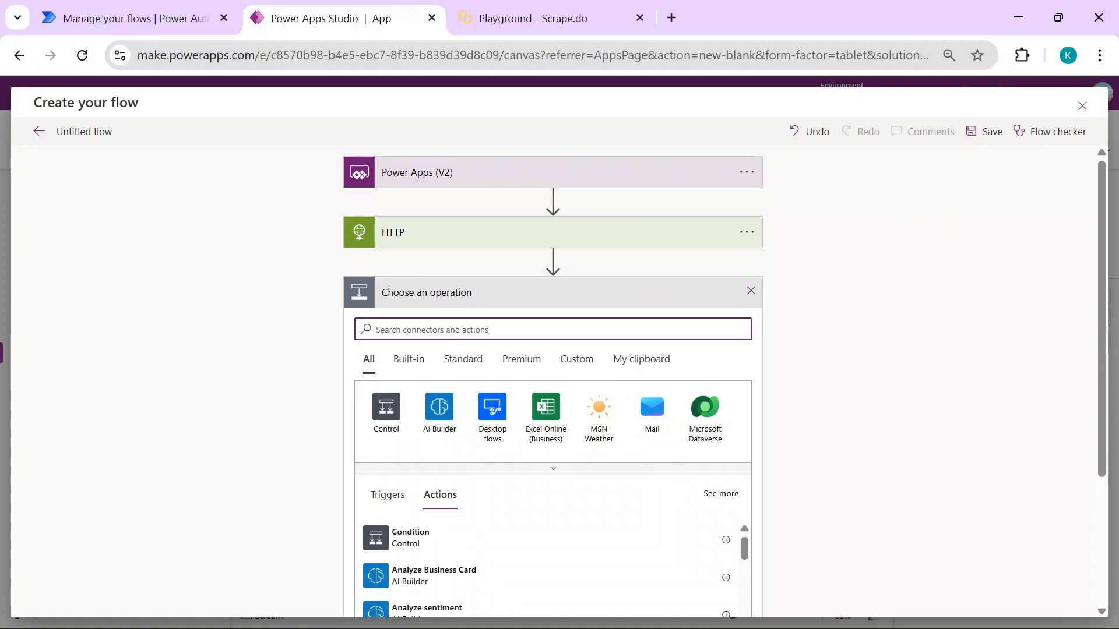
type("html to text")
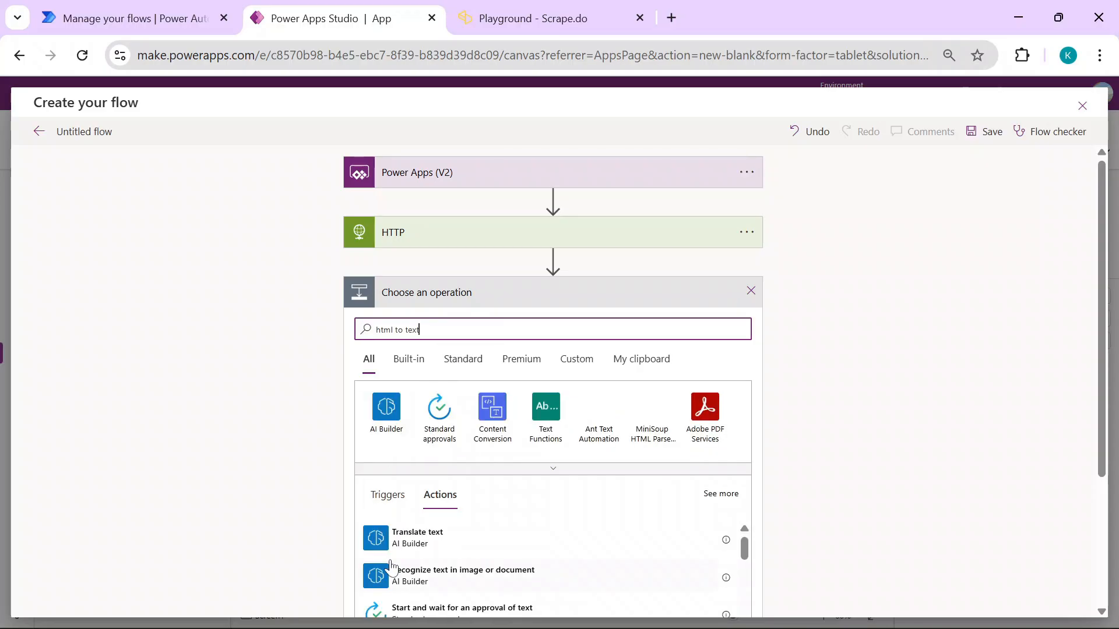
left_click_drag(1101, 344, 1101, 430)
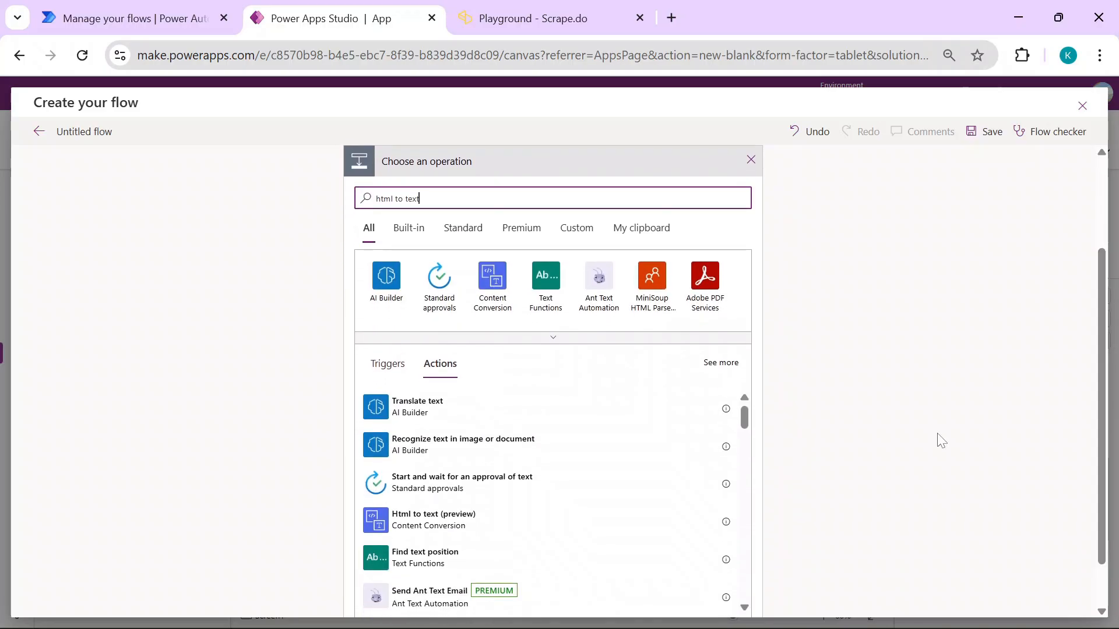
left_click(512, 515)
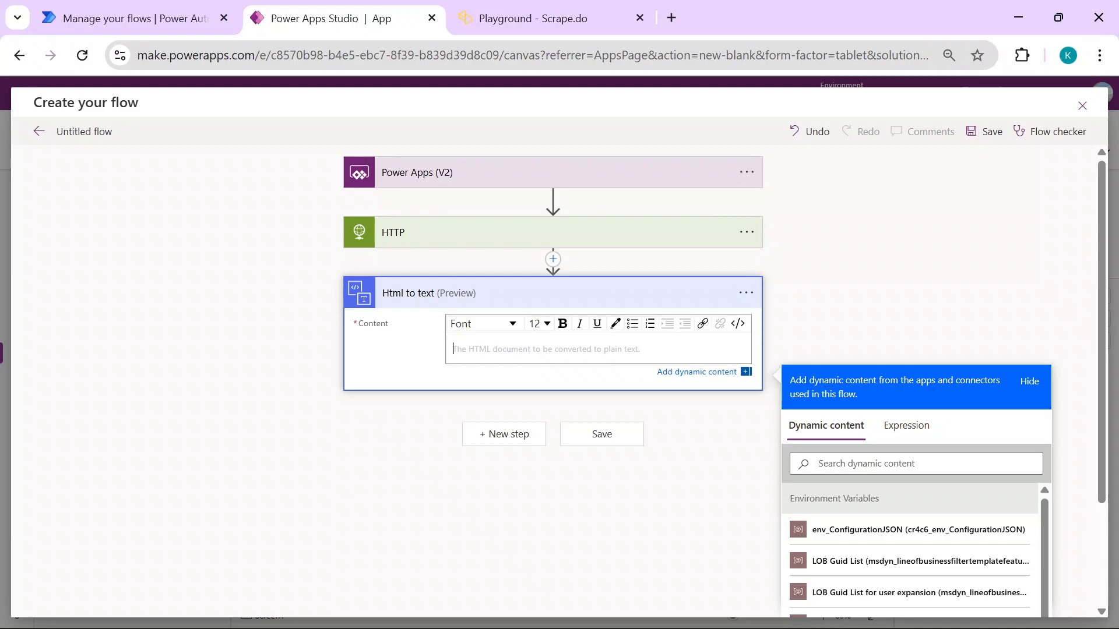
left_click(848, 460)
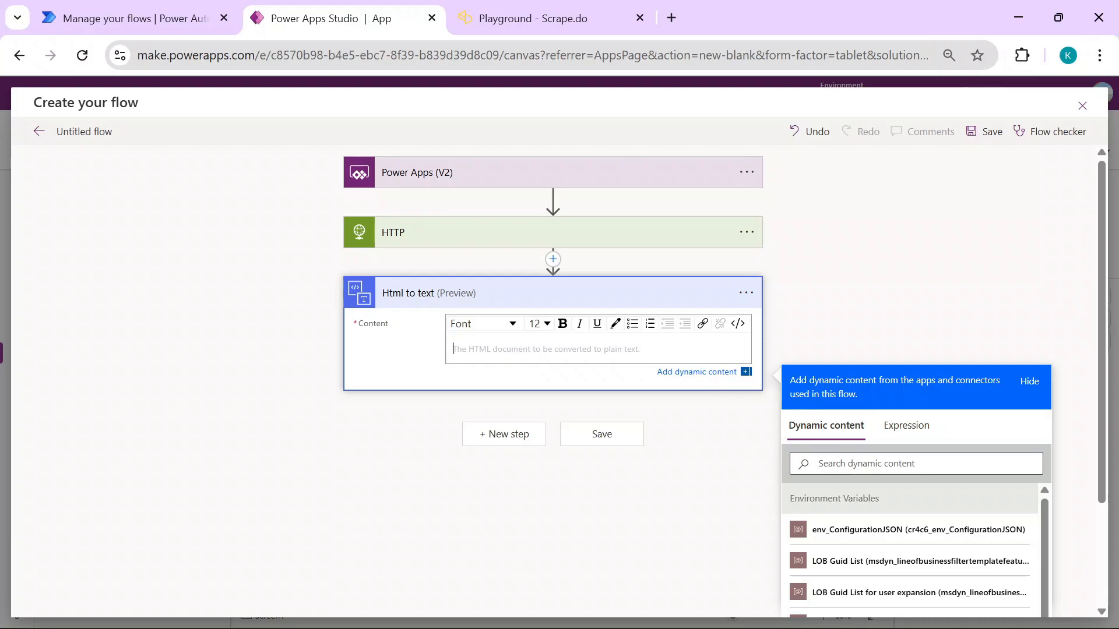
type("body")
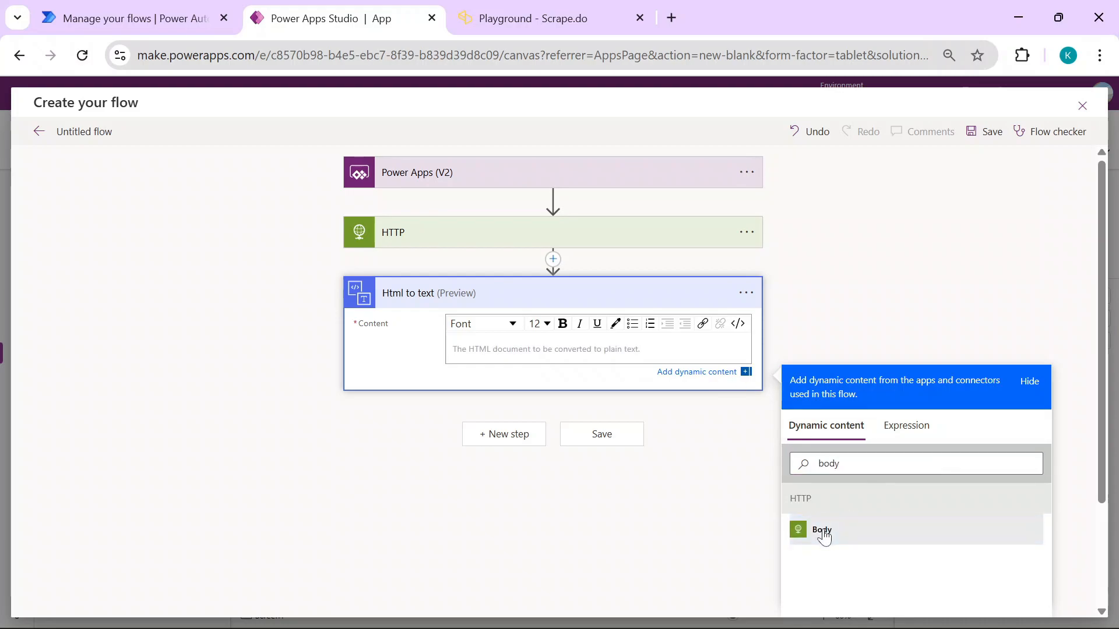
left_click(819, 531)
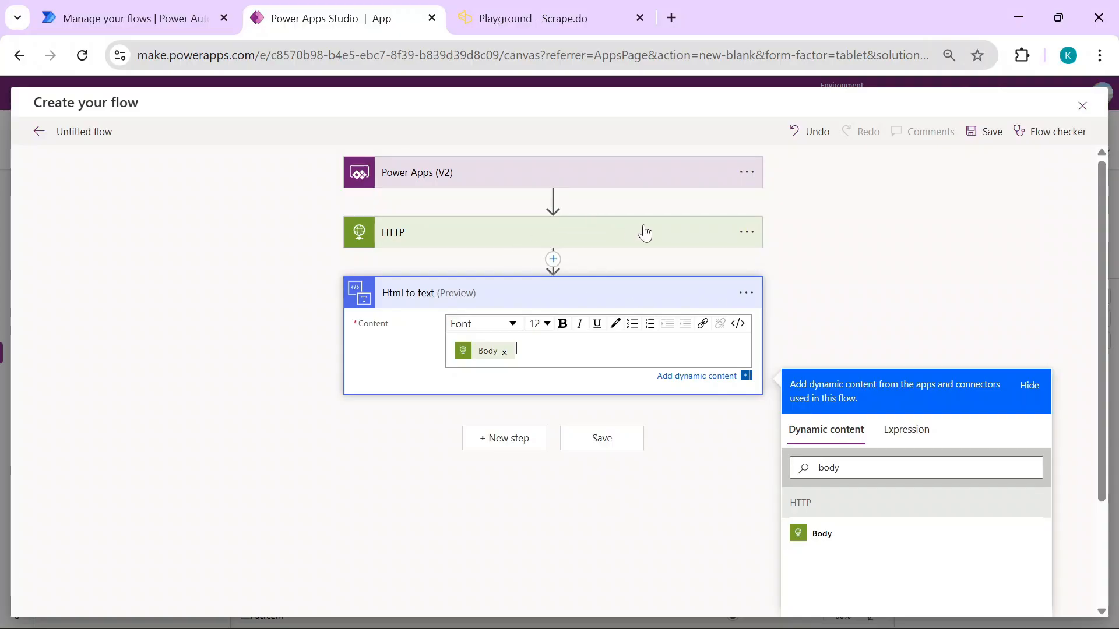
Step: Add the AI Builder Run a prompt action as a new step after Html to text
left_click(516, 442)
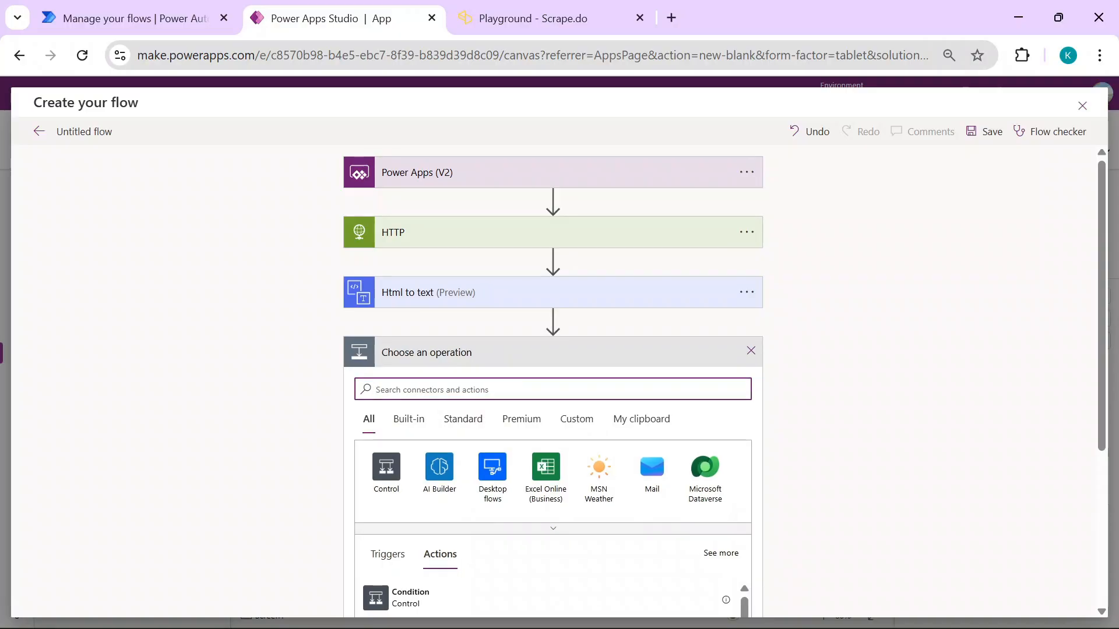
type("run")
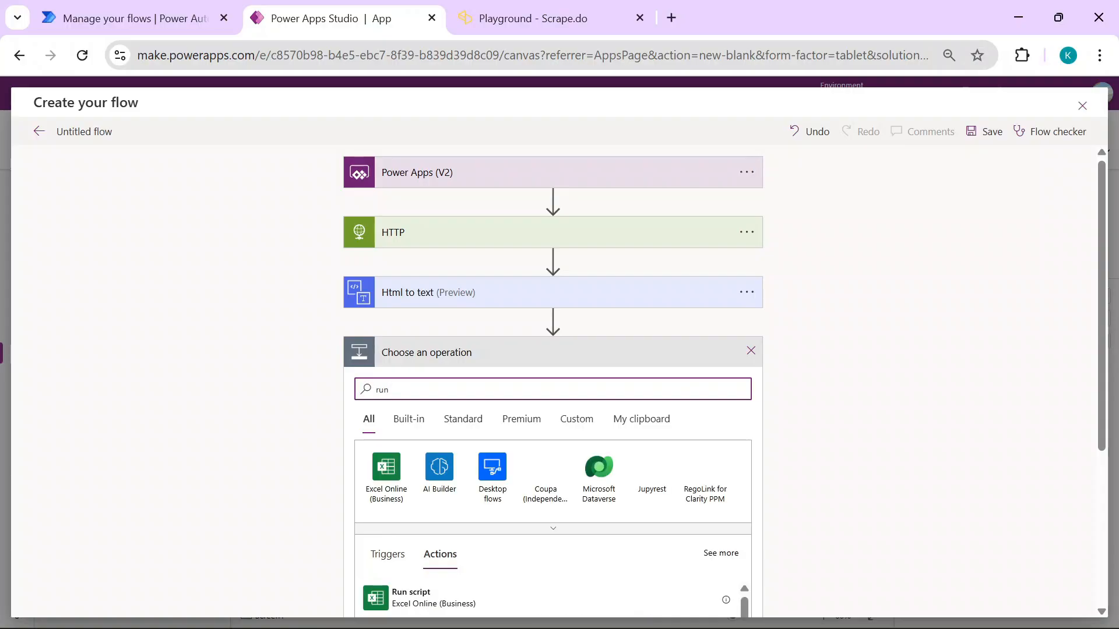
type(" a prompt")
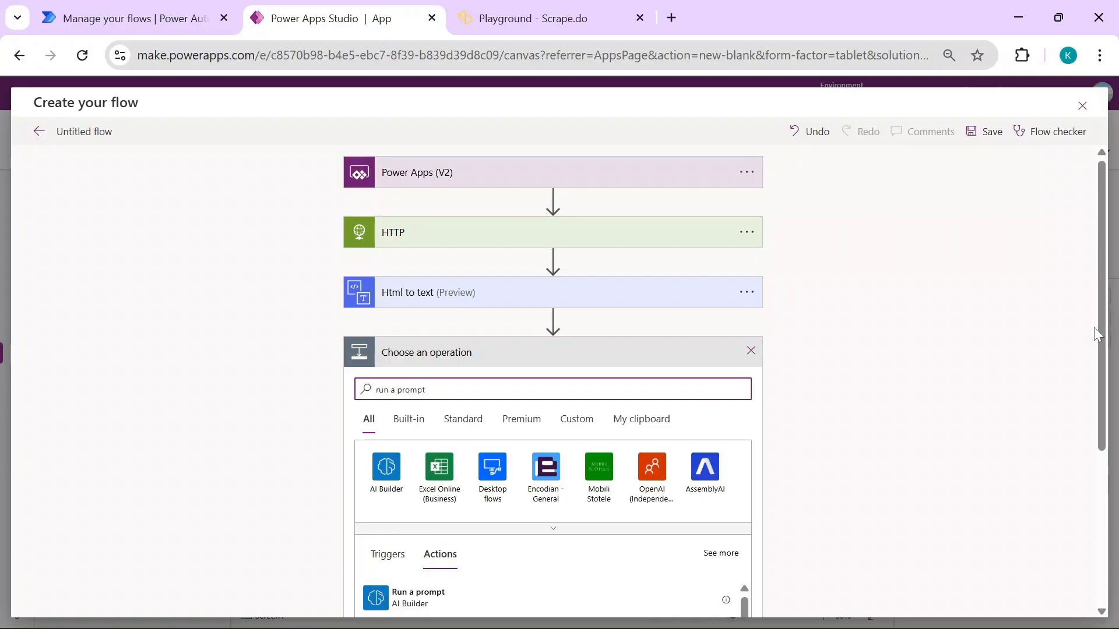
scroll(1107, 394, "down", 2)
left_click_drag(1107, 394, 1107, 416)
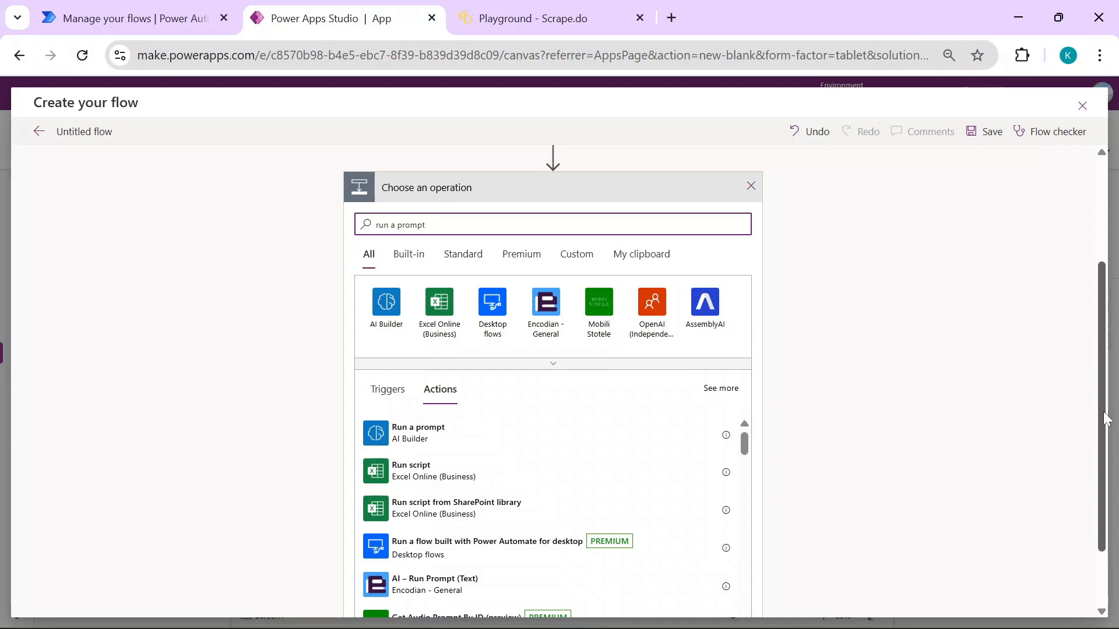
left_click(449, 441)
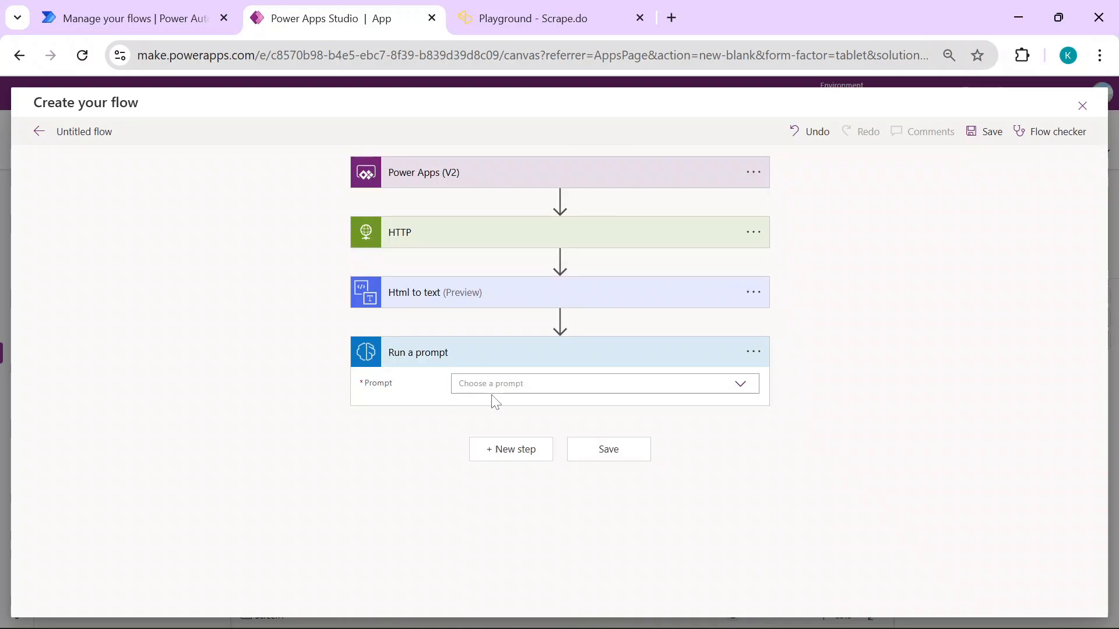
Step: Choose the prompt "Scrapping content 11/22/2025, 3:02:10 PM" and set its text input to the plain text content from Html to text
left_click(466, 383)
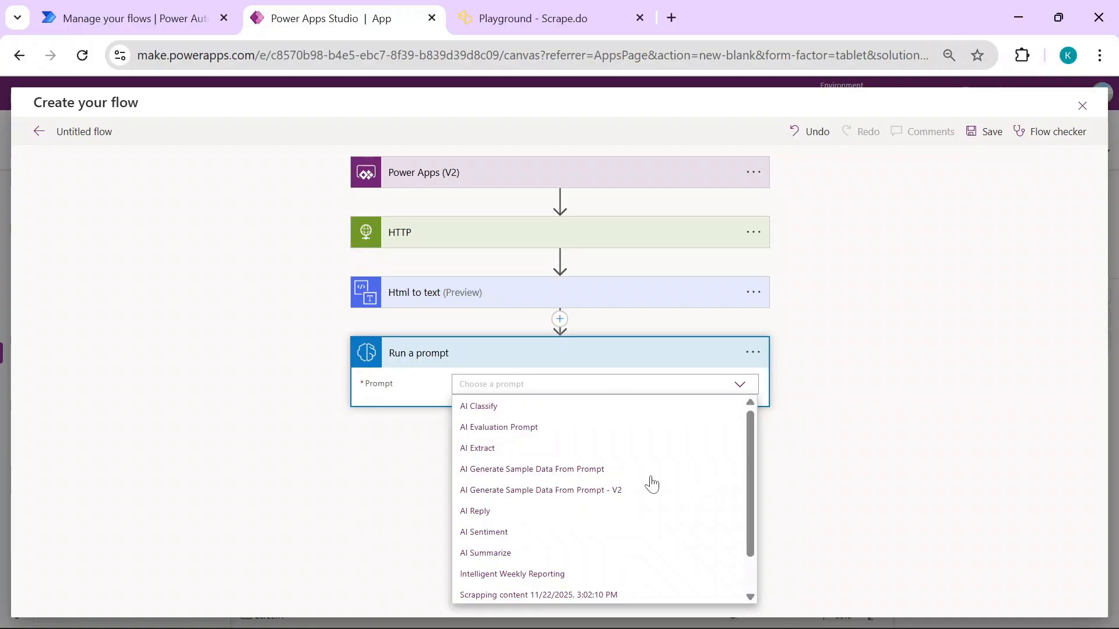
left_click(524, 594)
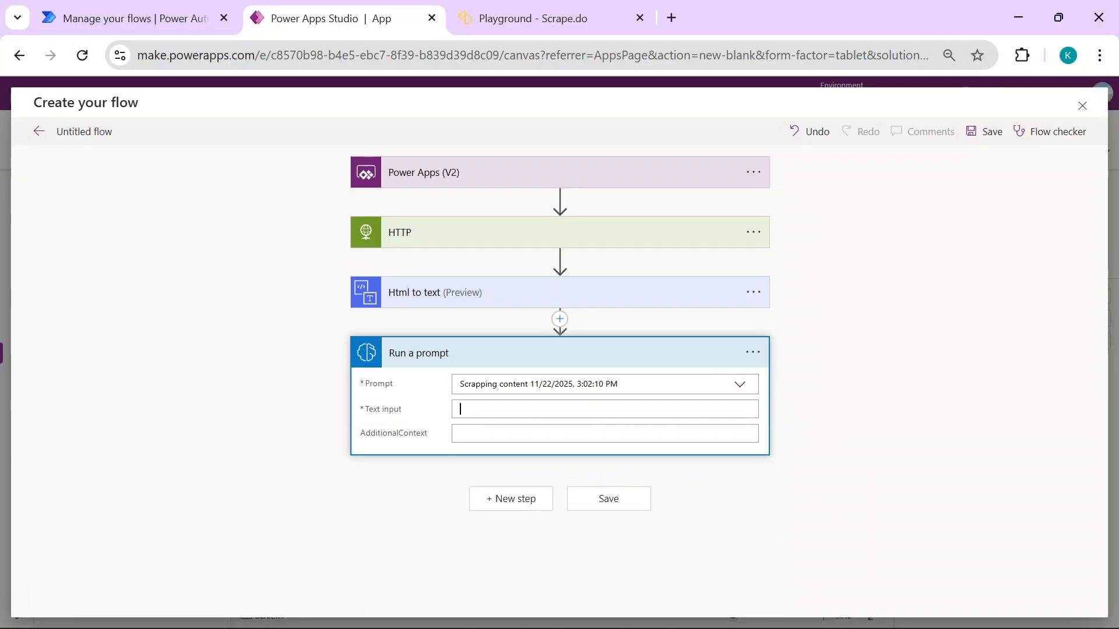
left_click(605, 409)
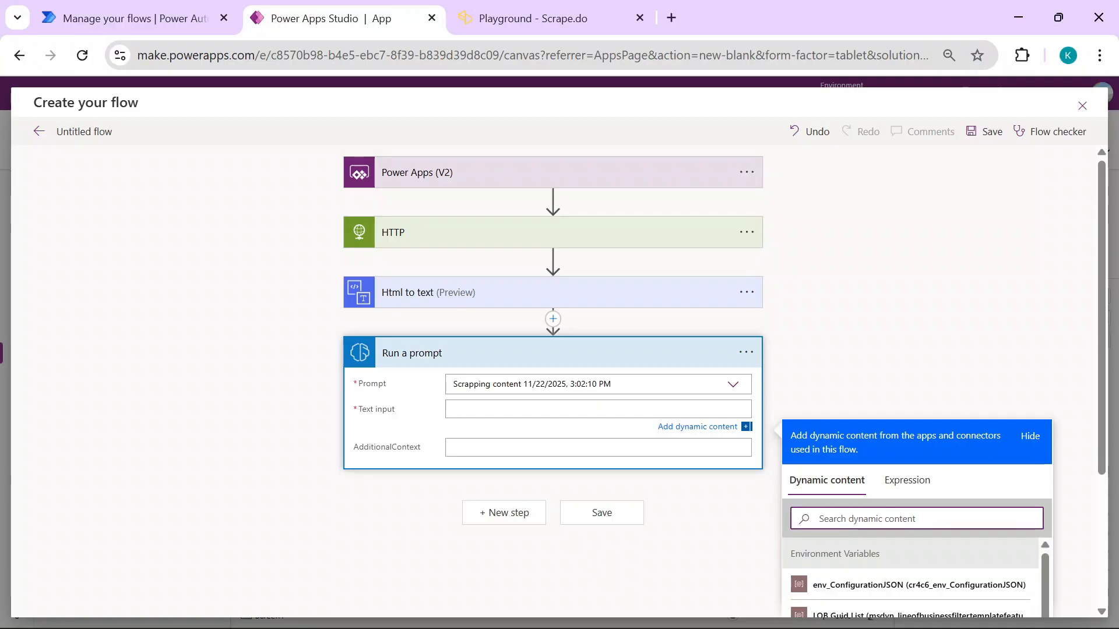
type("text")
left_click(837, 588)
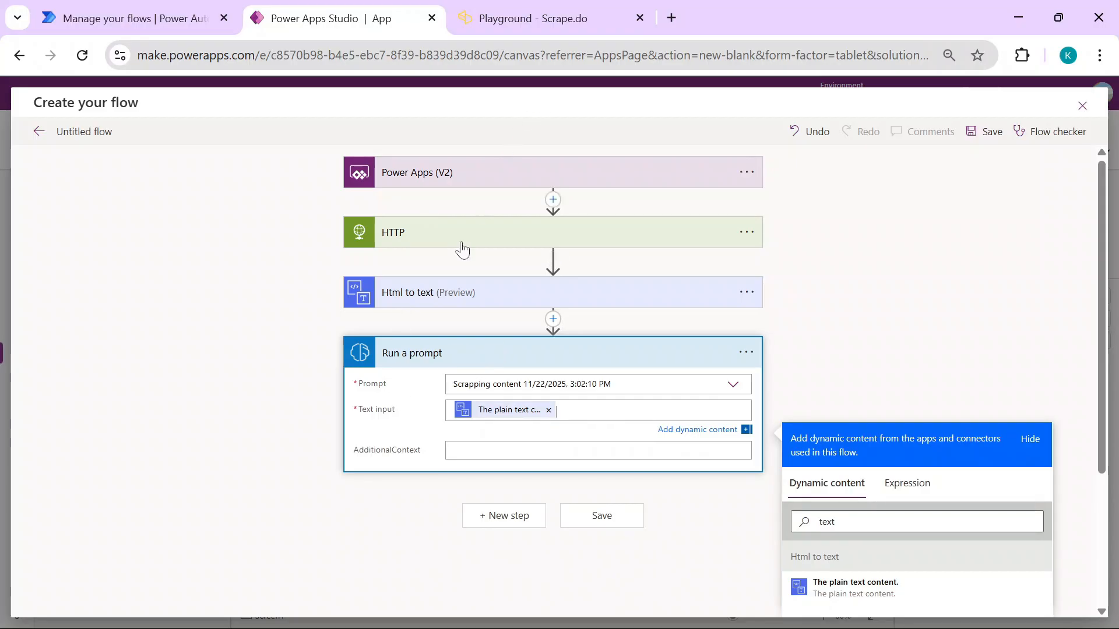
Step: Switch to Power Automate, open the Scrapping content prompt from the Prompts page, and review its instructions and text input
left_click(127, 7)
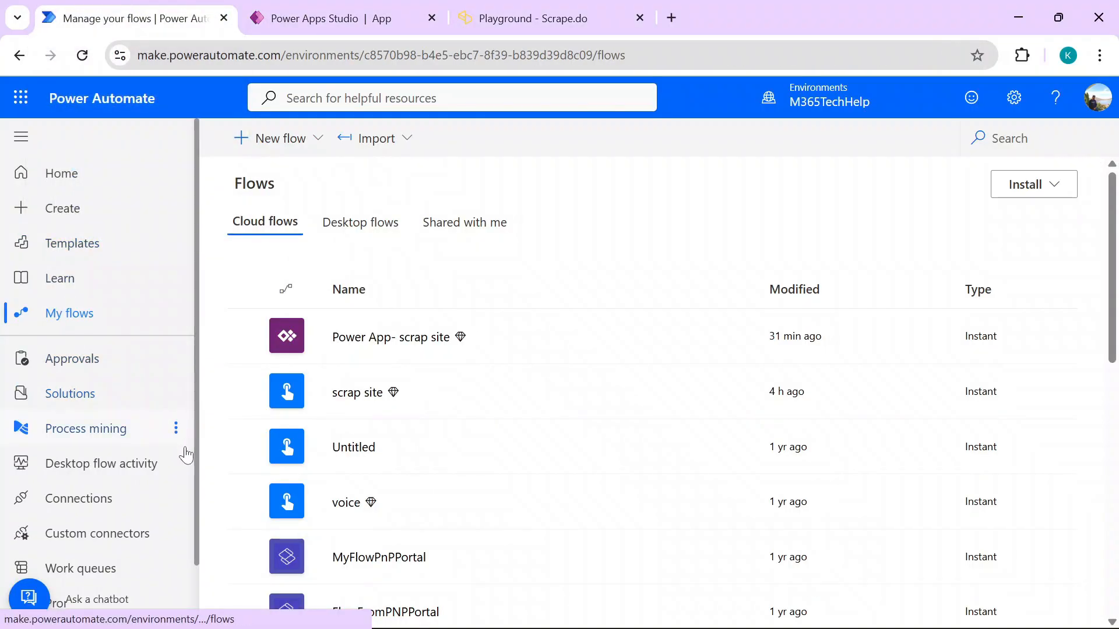
scroll(137, 524, "down", 2)
left_click(69, 542)
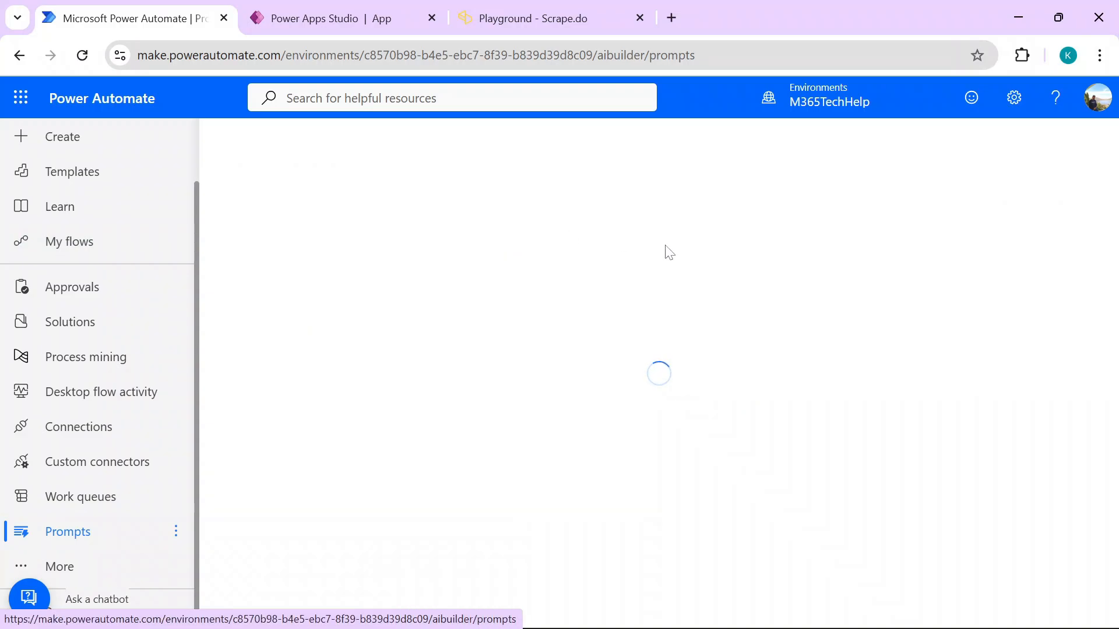
scroll(583, 350, "down", 5)
left_click(575, 474)
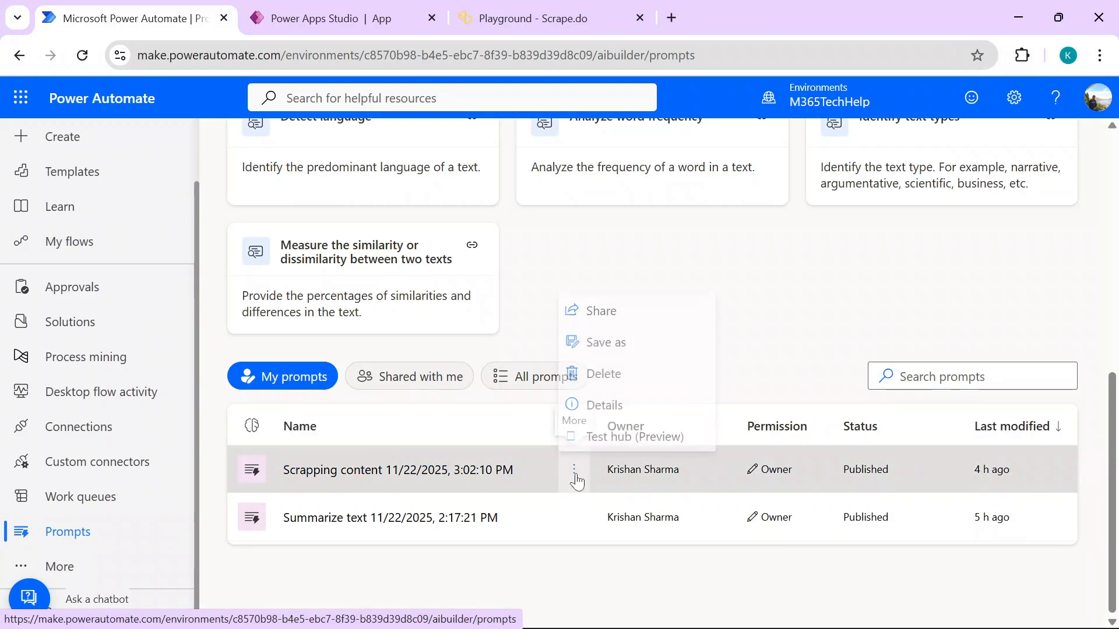
left_click(399, 475)
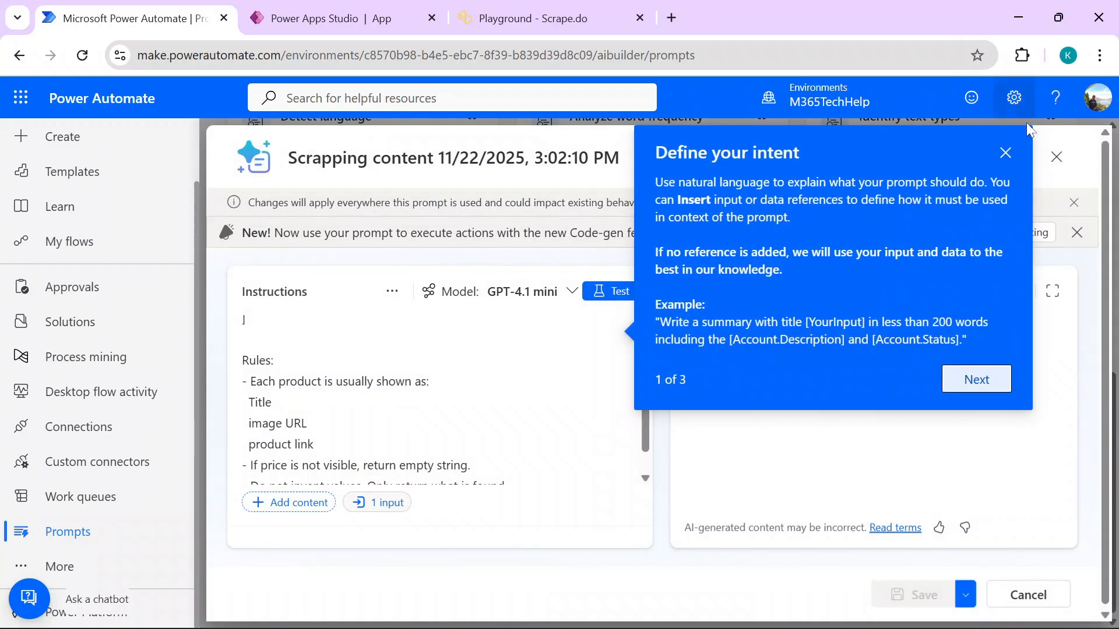
left_click(1006, 153)
left_click_drag(648, 423, 649, 320)
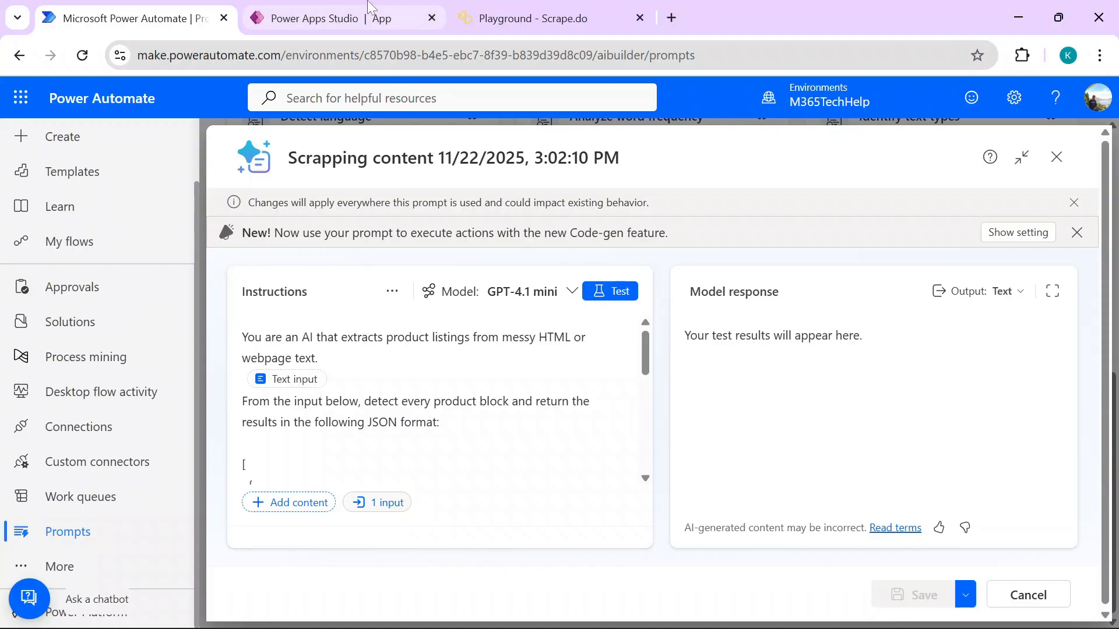
left_click(371, 9)
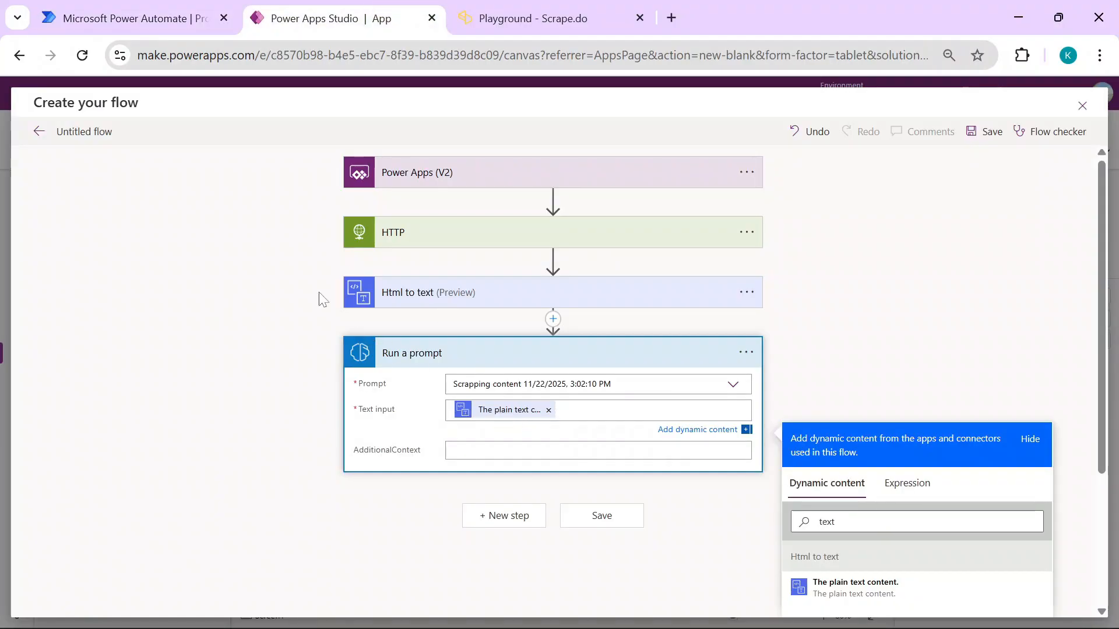
left_click(134, 13)
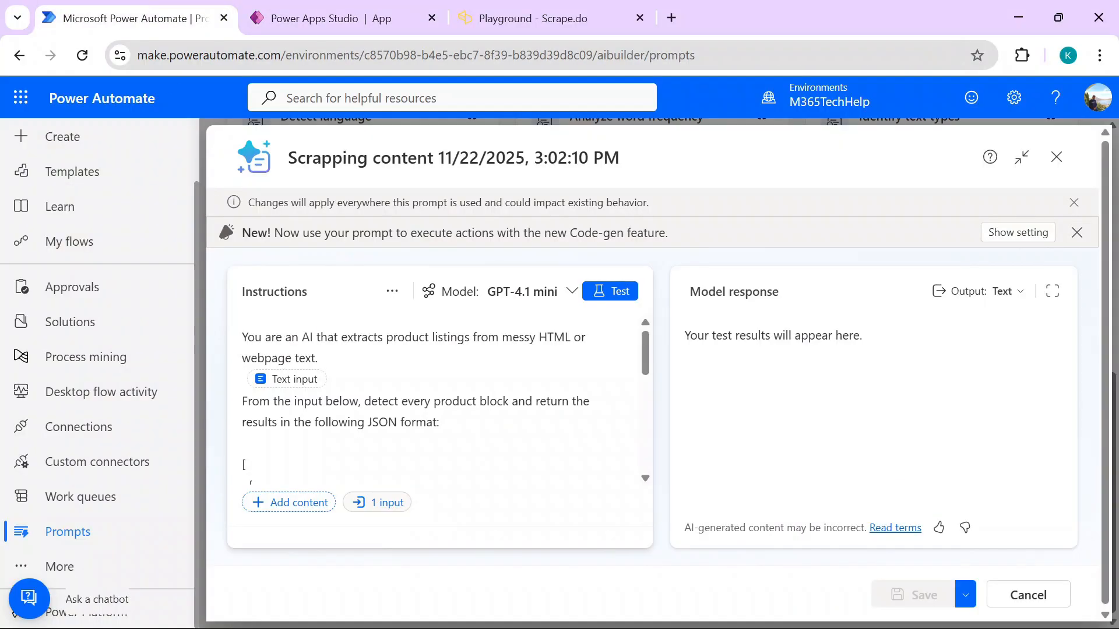
Step: Examine the prompt's full instructions, including its text input, JSON output format and extraction rules
key("Down")
key("Down")
key("Down")
key("Down")
key("Down")
key("Down")
key("Down")
key("Down")
key("Down")
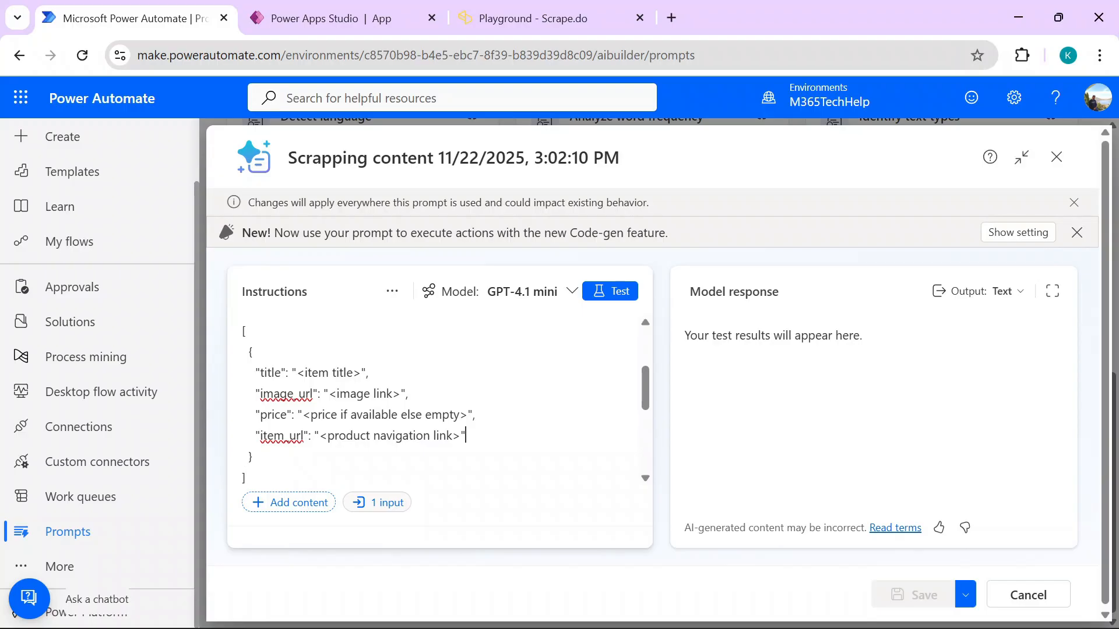
key("Down")
key("Down")
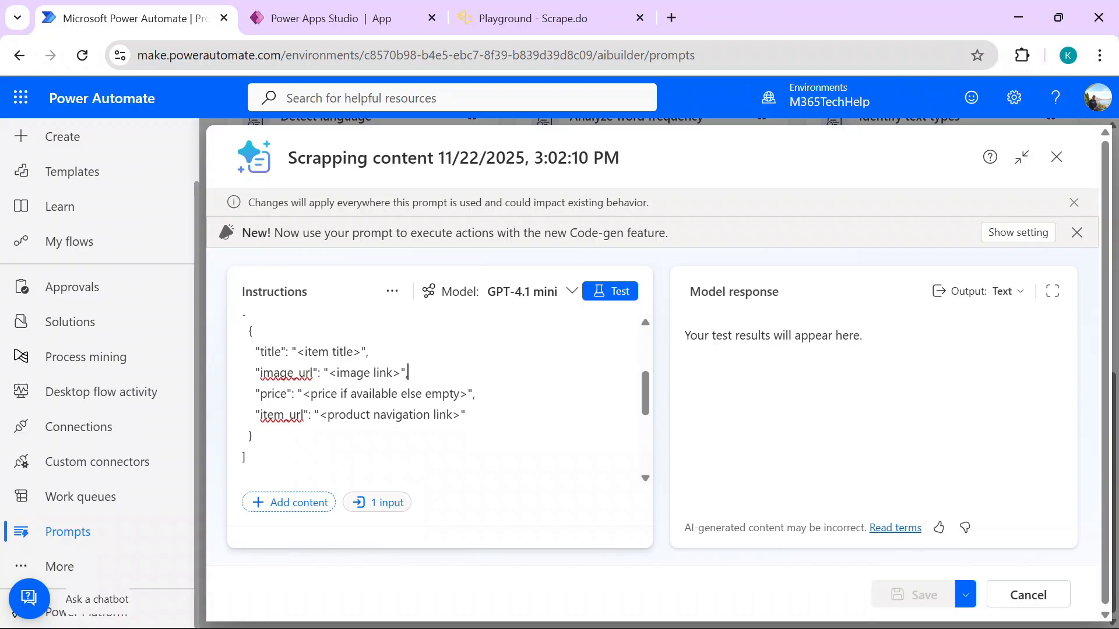
scroll(468, 394, "up", 3)
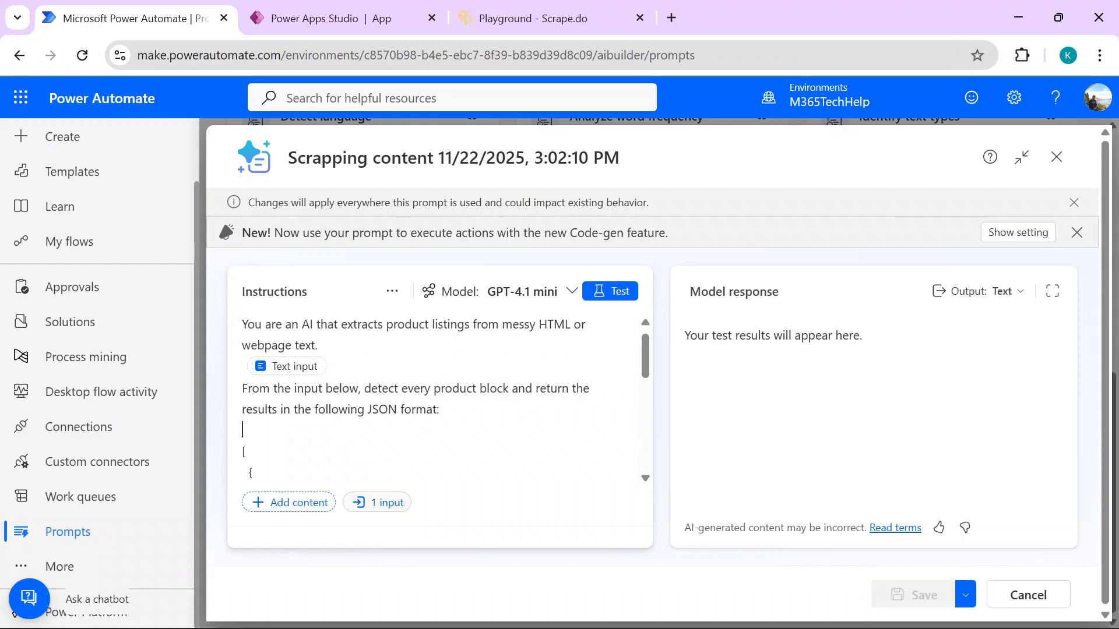
type("Rules:")
key("Return")
type("- Each product is usually shown as:")
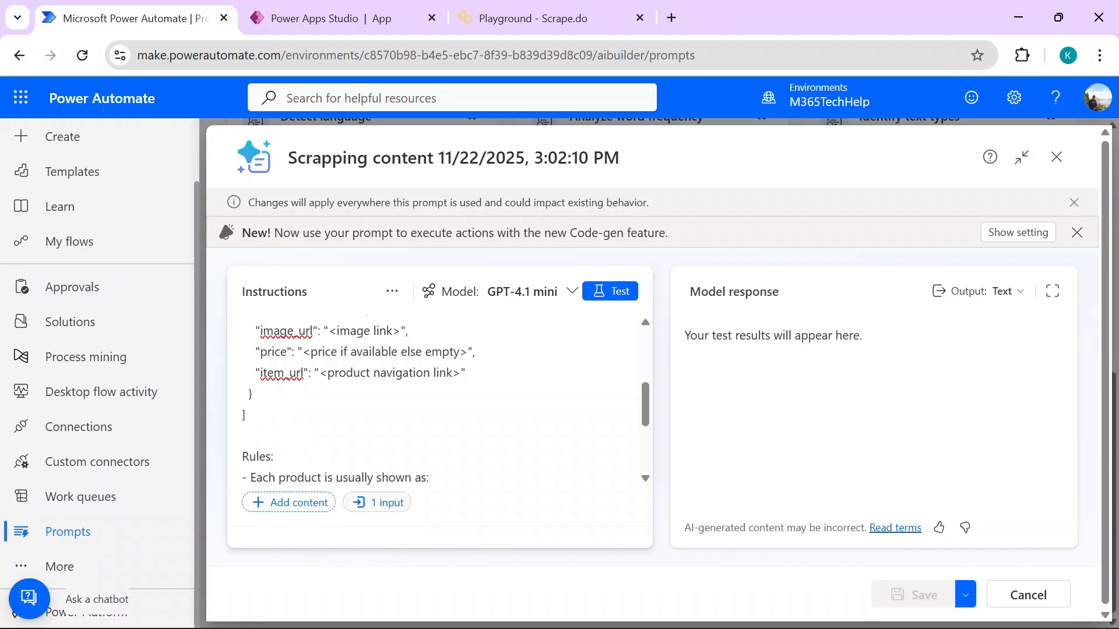
scroll(443, 402, "up", 5)
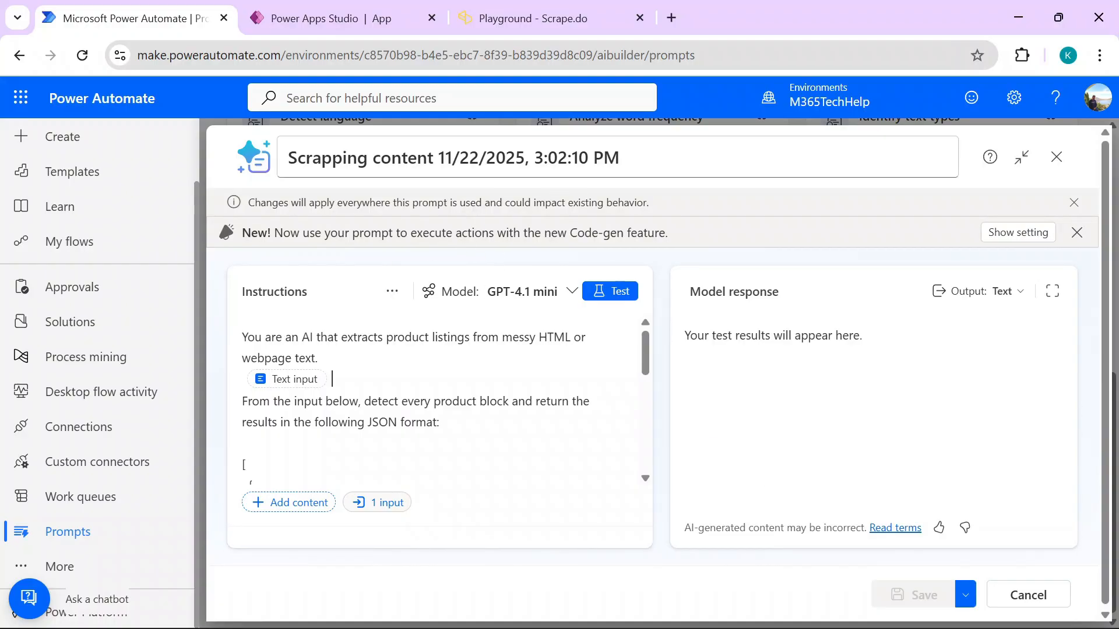
left_click(351, 16)
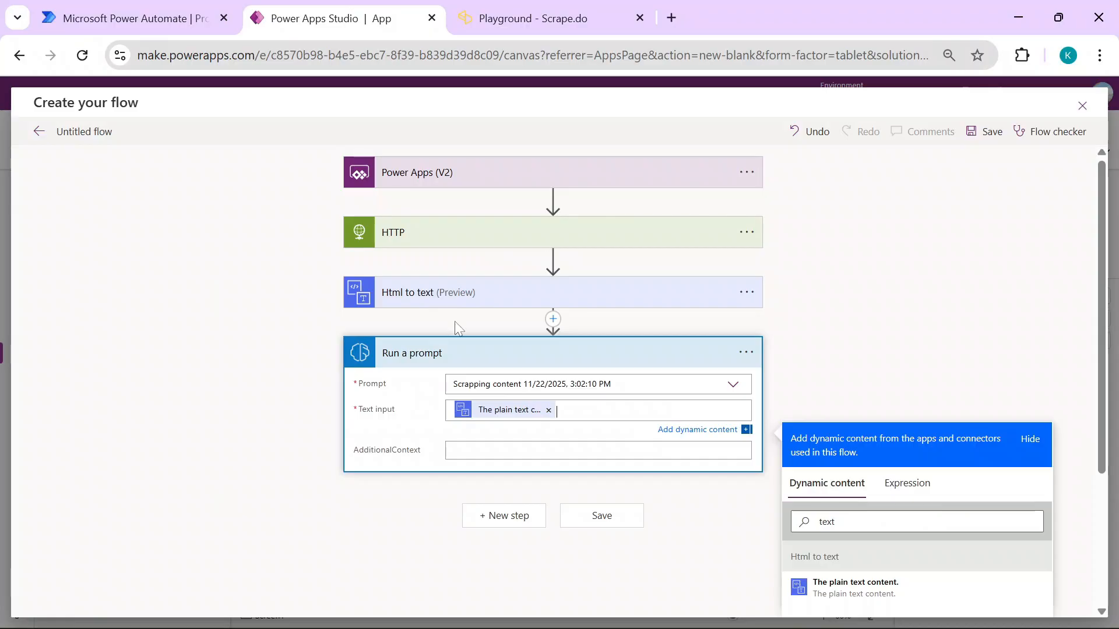
left_click(201, 9)
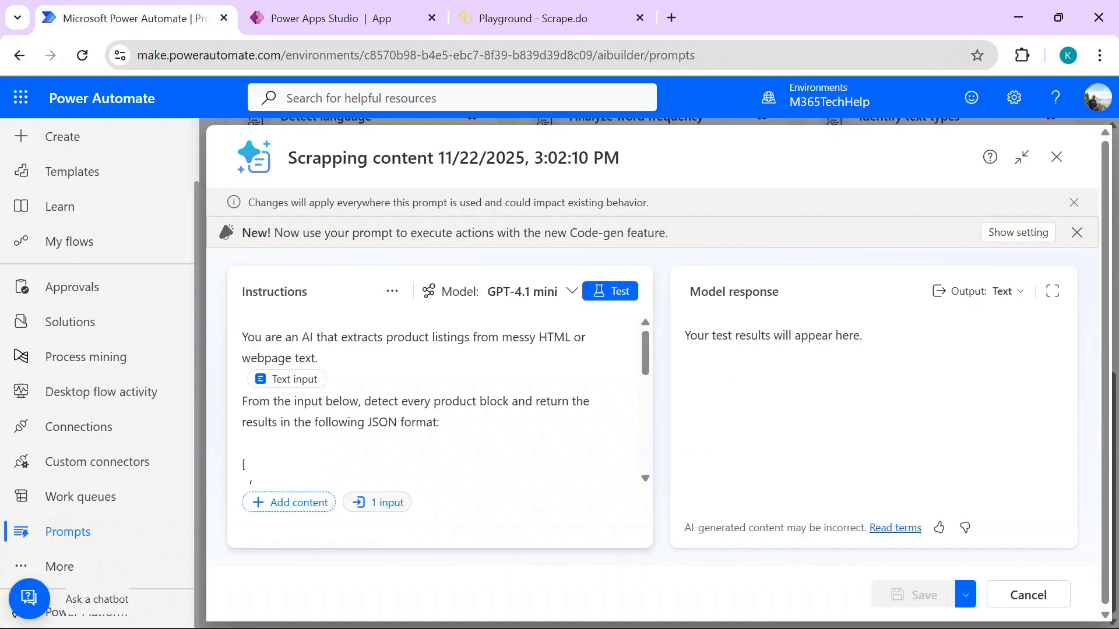
Step: Switch to Power Apps Studio and add a Respond to a Power App or flow action after Run a prompt
left_click(343, 9)
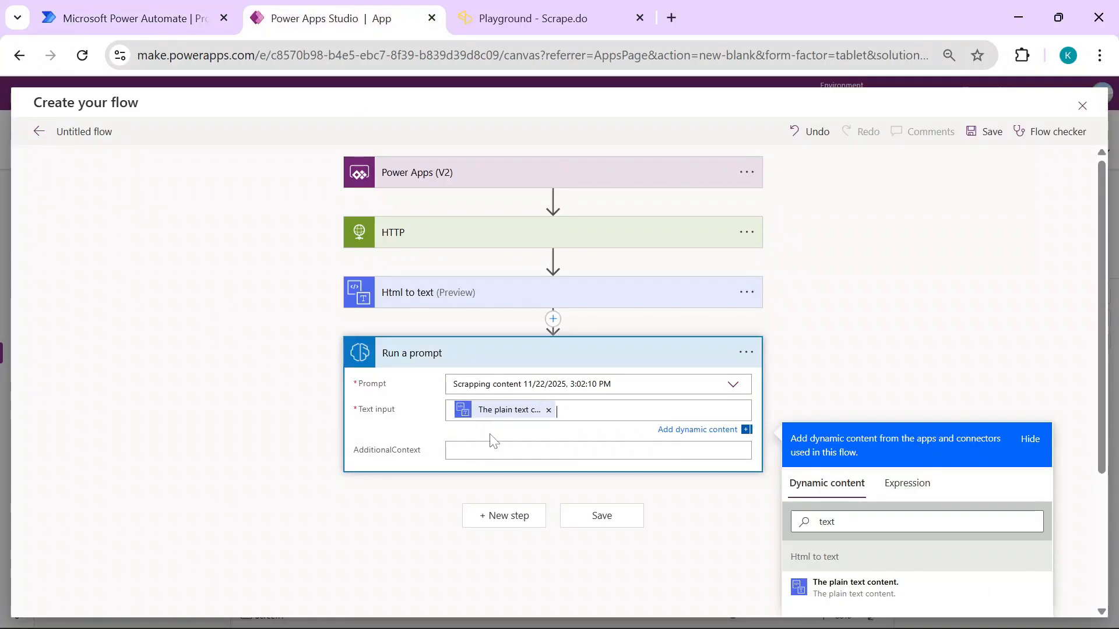
left_click(503, 522)
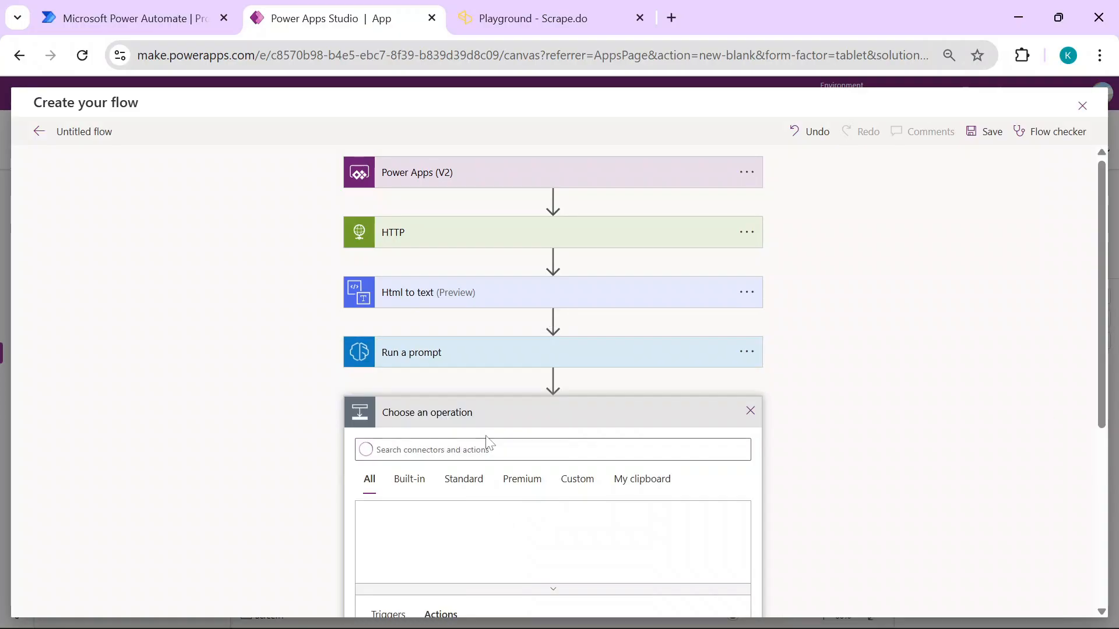
type("respond to ")
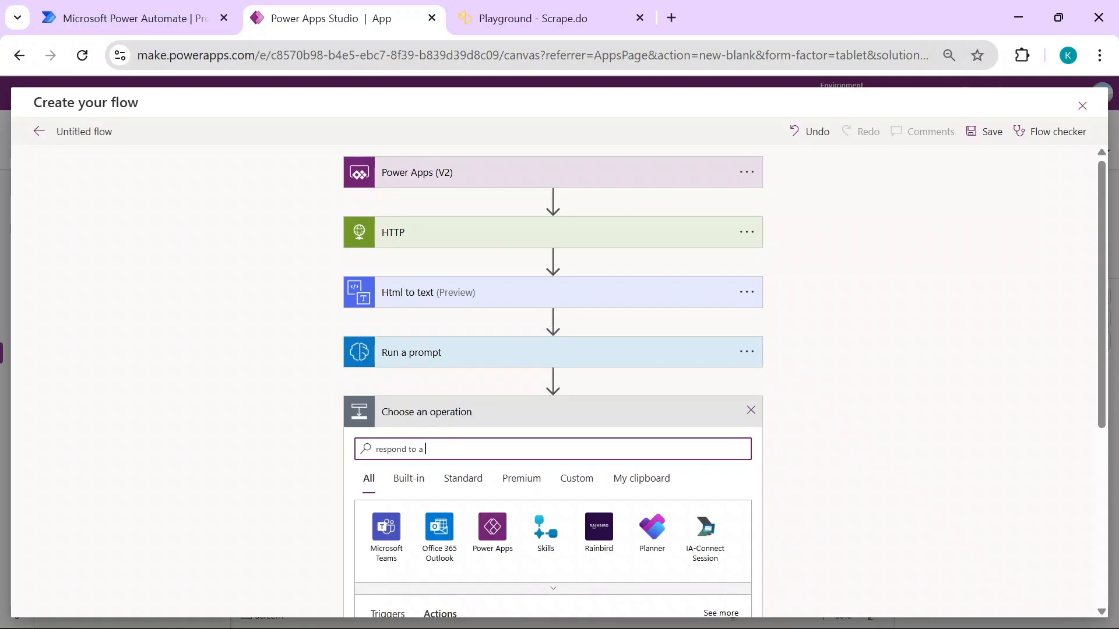
type("a")
scroll(1103, 346, "down", 1)
scroll(1103, 346, "down", 3)
left_click(431, 523)
left_click(414, 453)
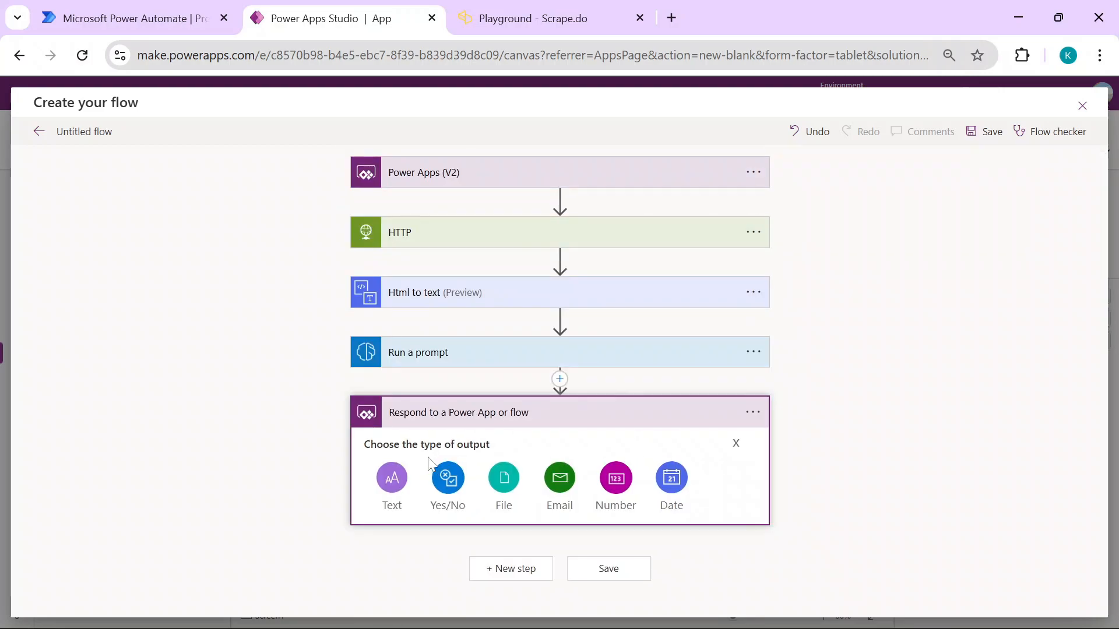
Step: Add a text output named outputJson to the response and set its value to the Text output of Run a prompt
left_click(391, 487)
type("output")
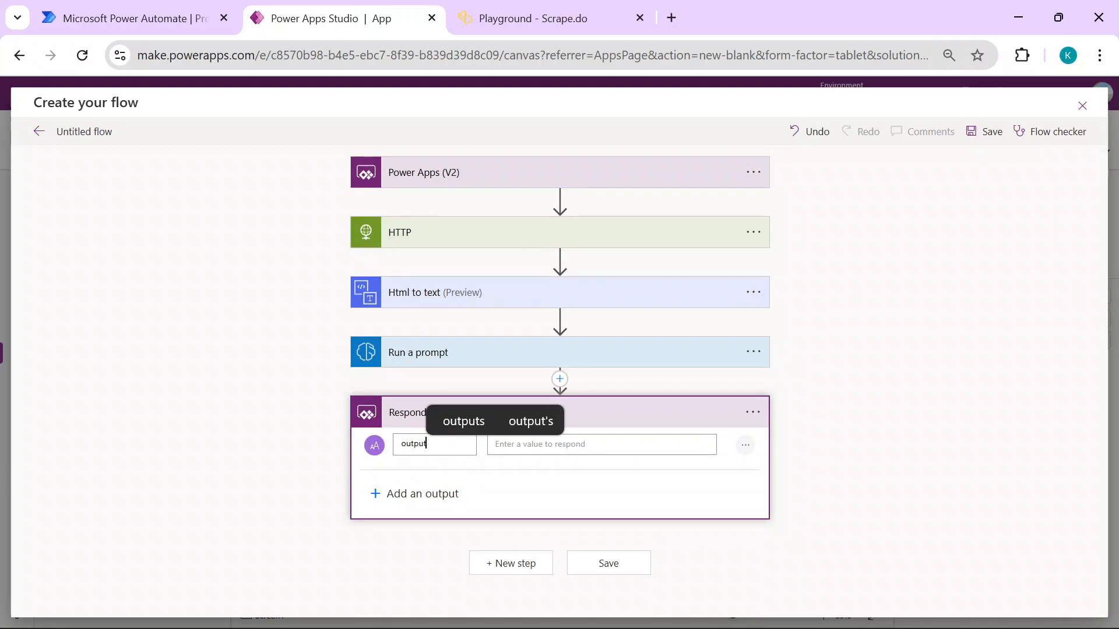
type("Json")
key("Tab")
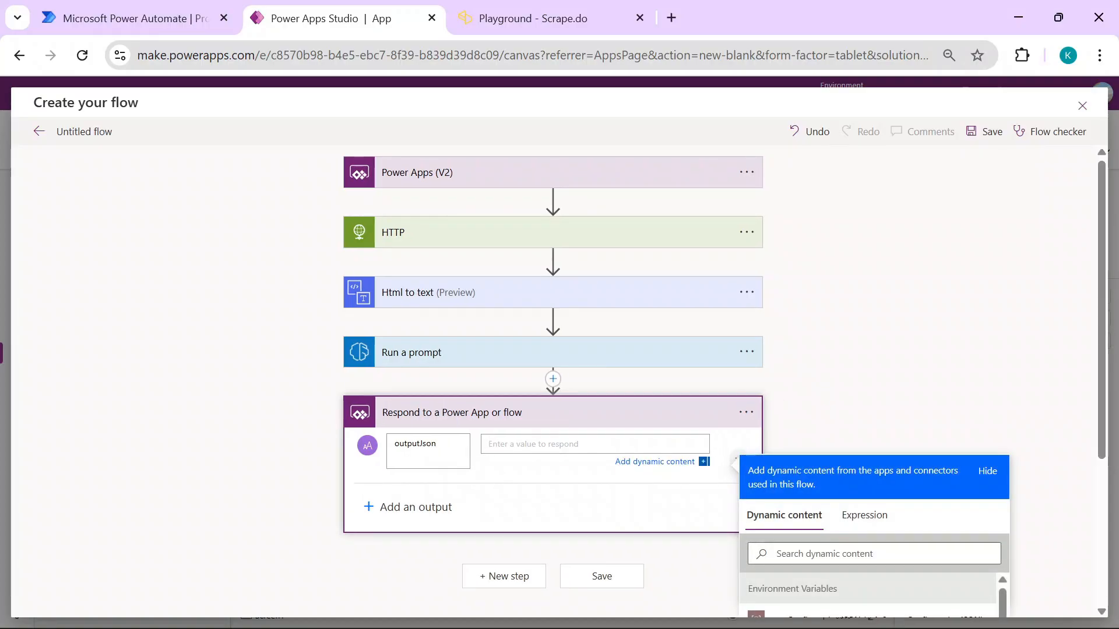
scroll(1049, 455, "down", 3)
left_click(874, 405)
type("text")
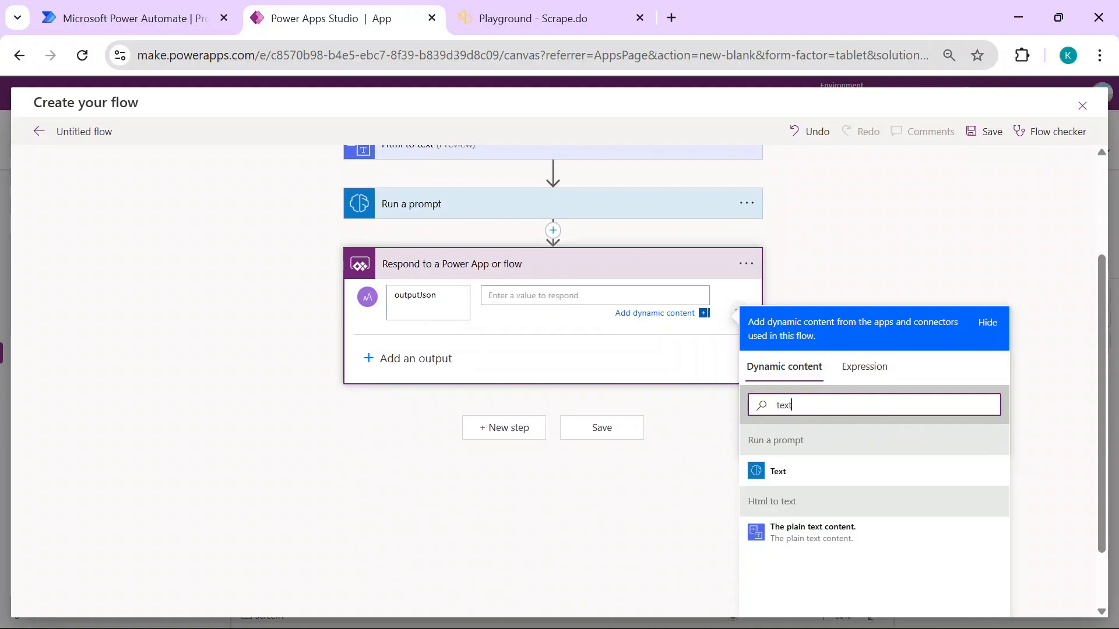
left_click(789, 479)
left_click(790, 481)
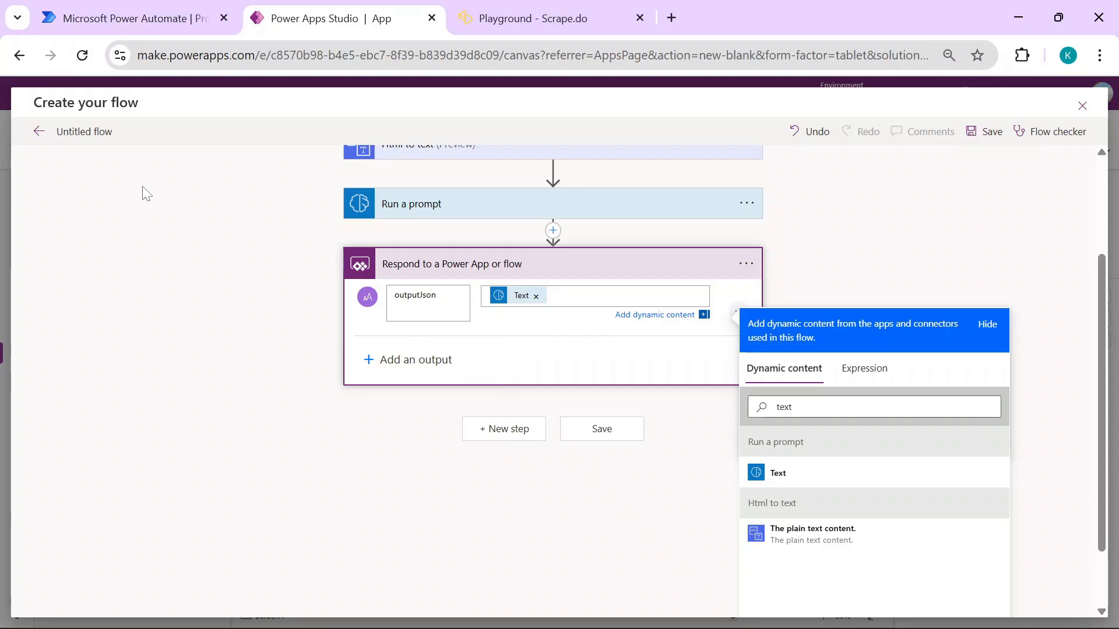
Step: Name the flow "Web Scrapping 2.0" and save it to the app
left_click(58, 131)
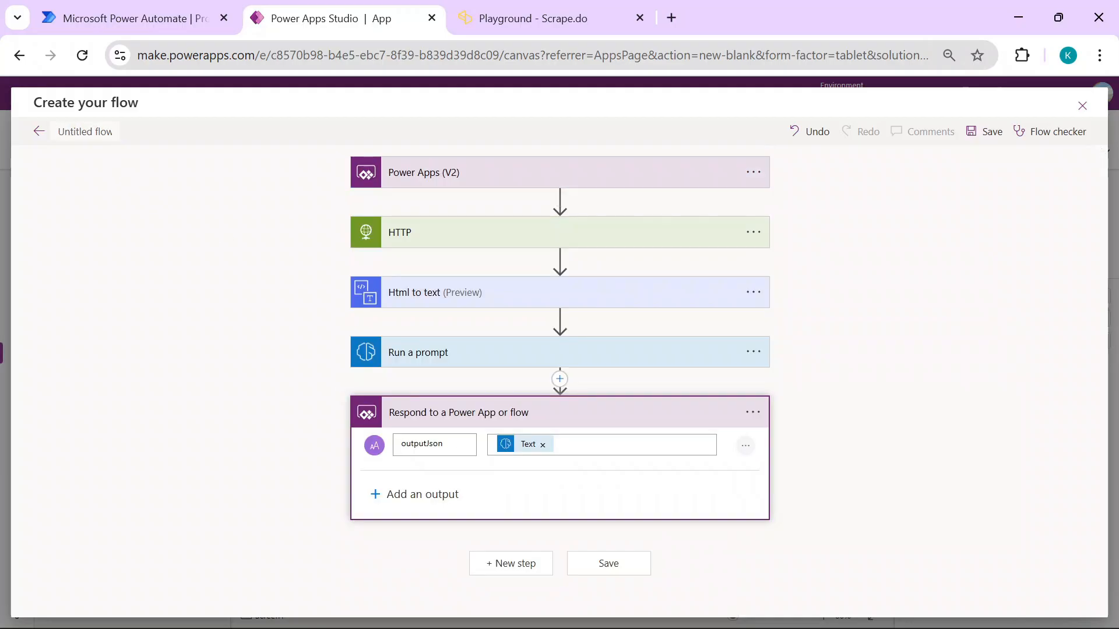
type("Web Scraping 2.0")
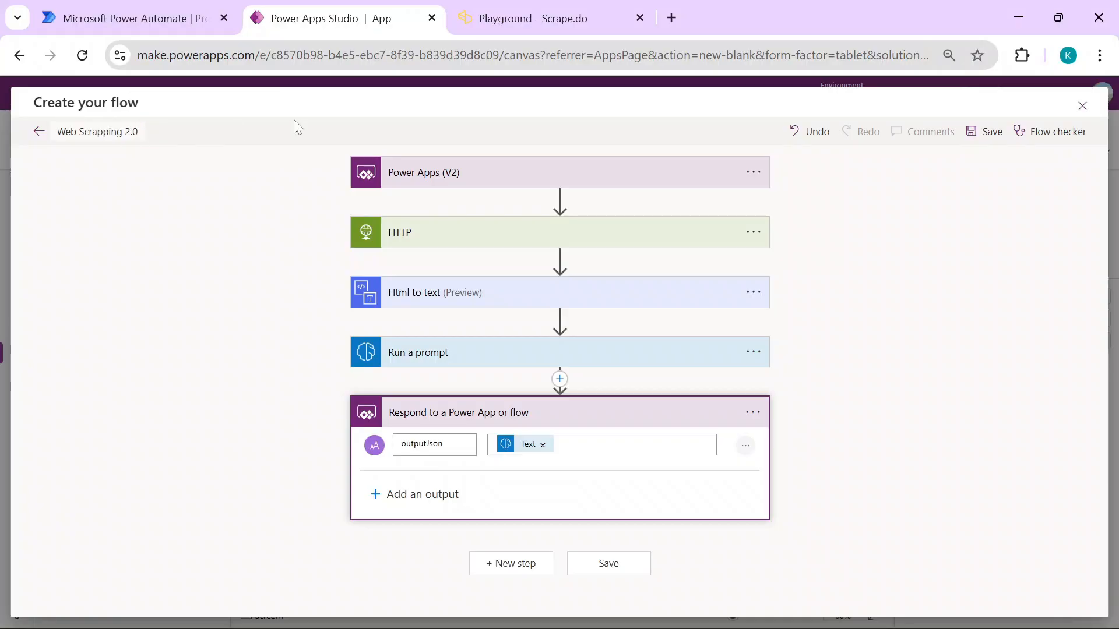
left_click(983, 134)
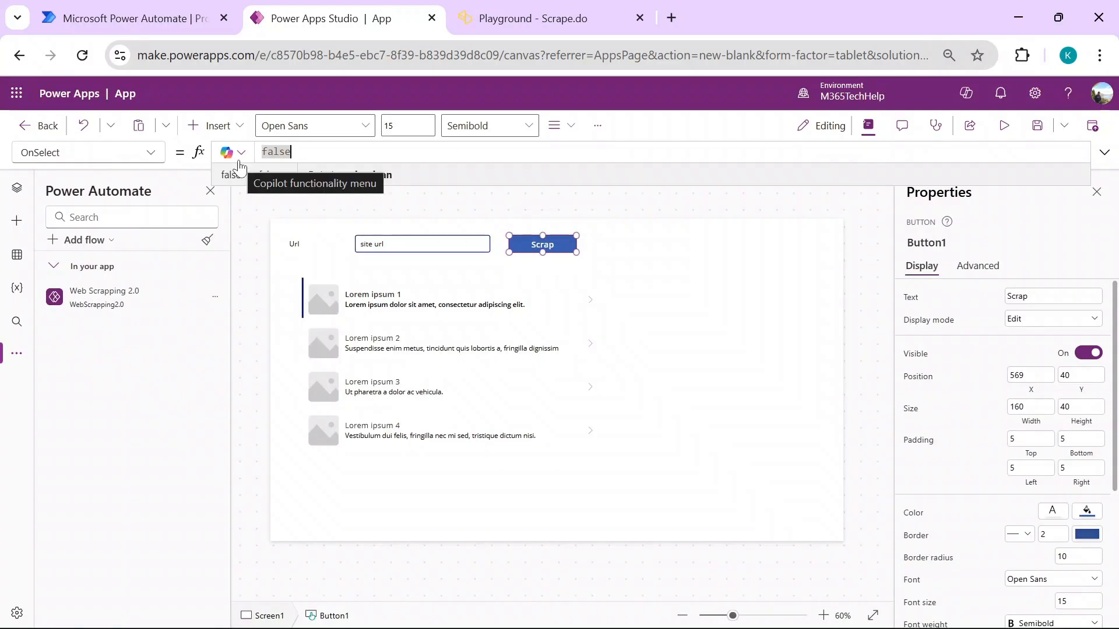
Step: Replace the Scrap button's OnSelect formula with a Run call to the 'WebScrapping2.0' flow
type("w")
key("BackSpace")
key("BackSpace")
key("BackSpace")
key("BackSpace")
key("BackSpace")
key("BackSpace")
key("BackSpace")
key("BackSpace")
type("web")
key("Tab")
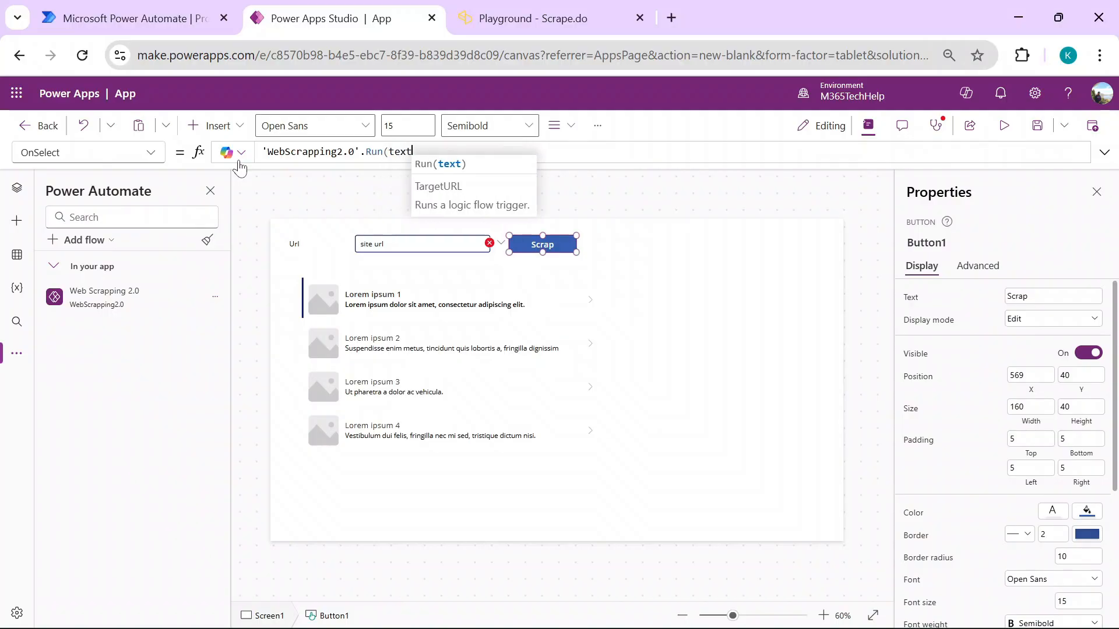
Step: Pass TextInput1.Text as the flow's TargetURL argument and close the Run call
type("text")
key("Down")
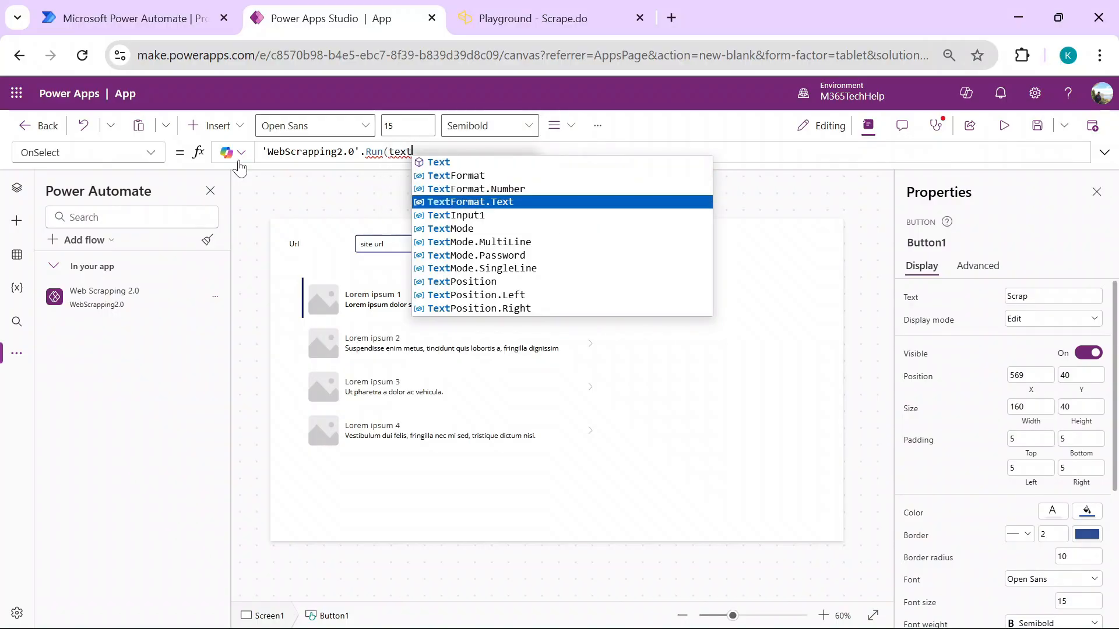
key("Down")
key("Tab")
type(".")
key("Tab")
type(")")
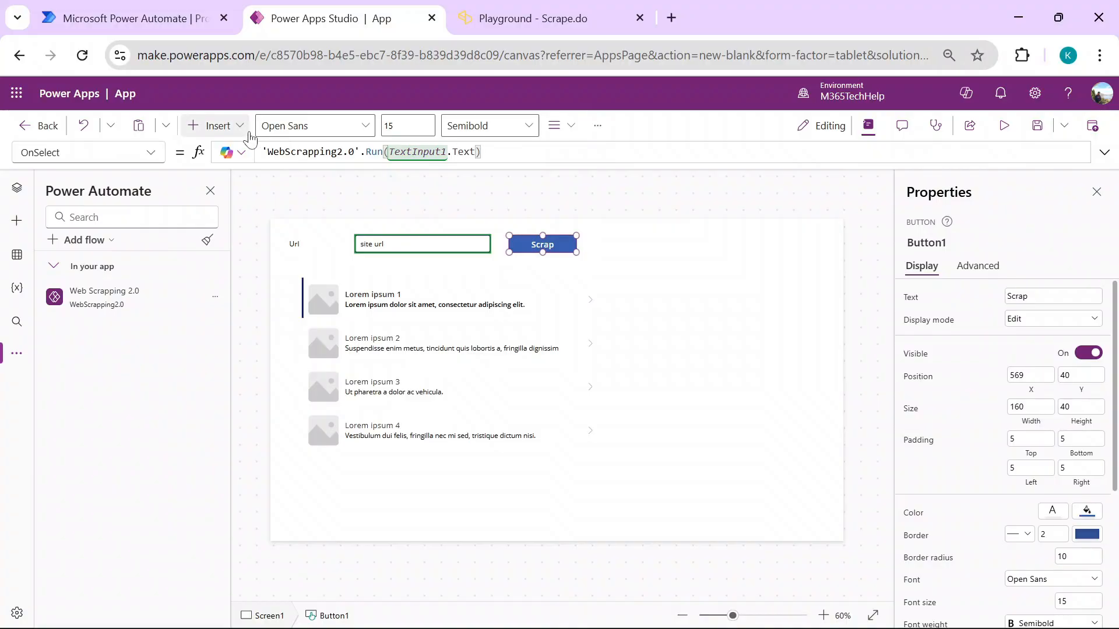
Step: Wrap the flow call in a Set function that stores its result in the variable varRawResult, ending with a semicolon
type("Set")
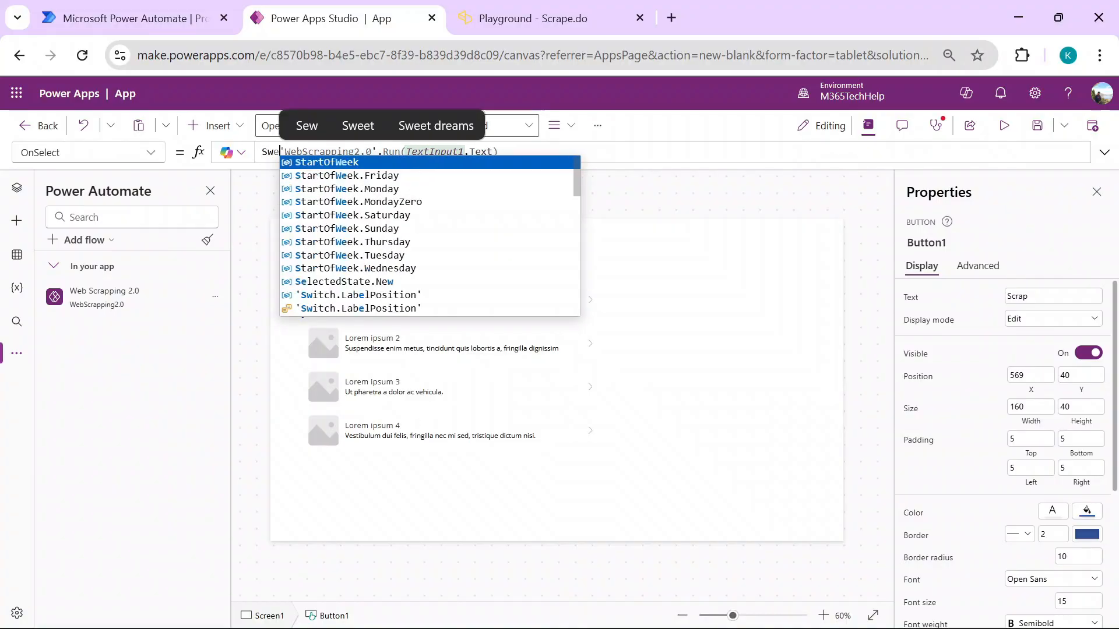
type("( ")
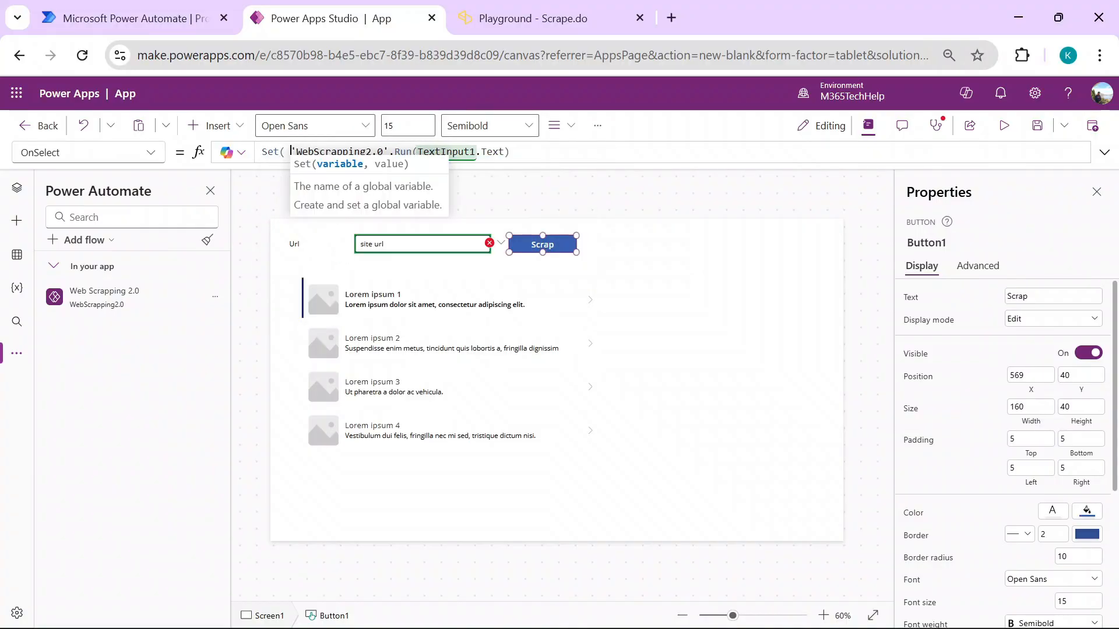
type("varRaw")
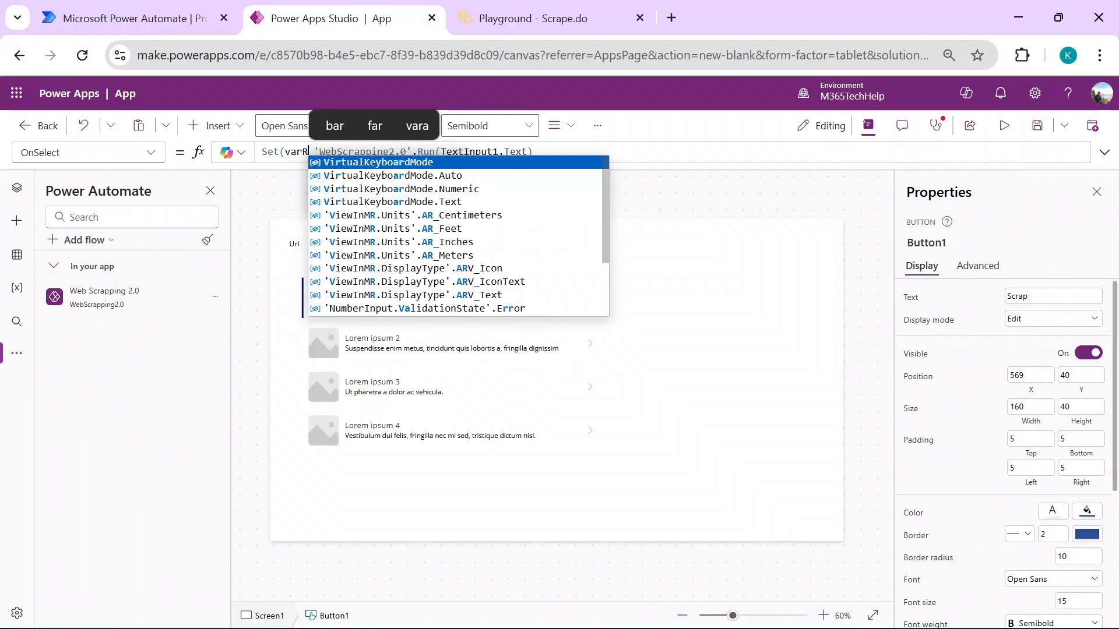
type("Result,")
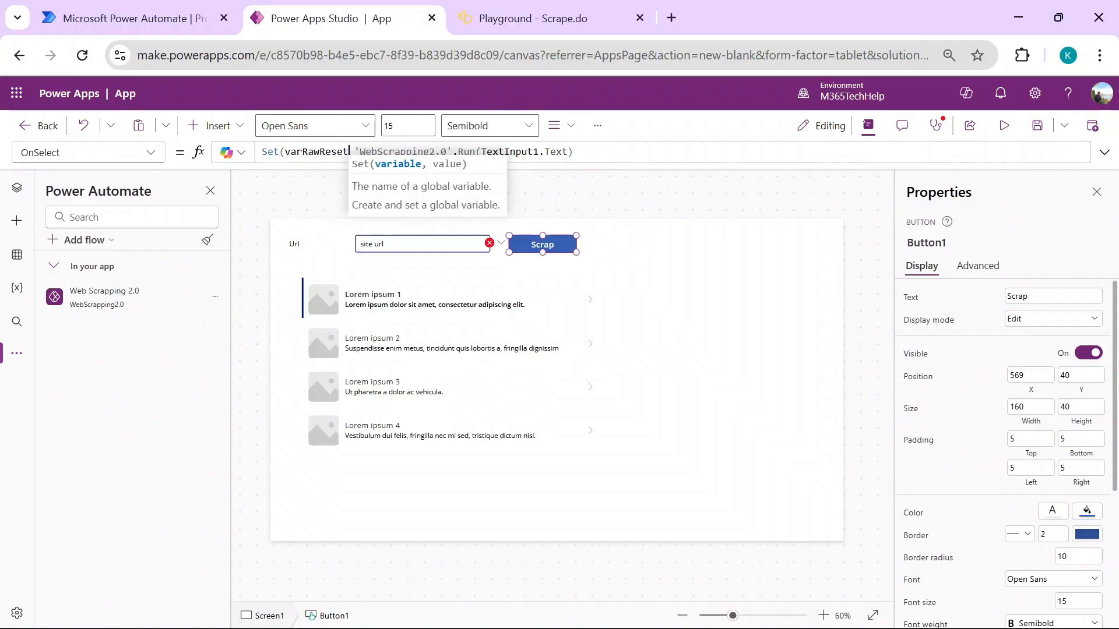
type(");")
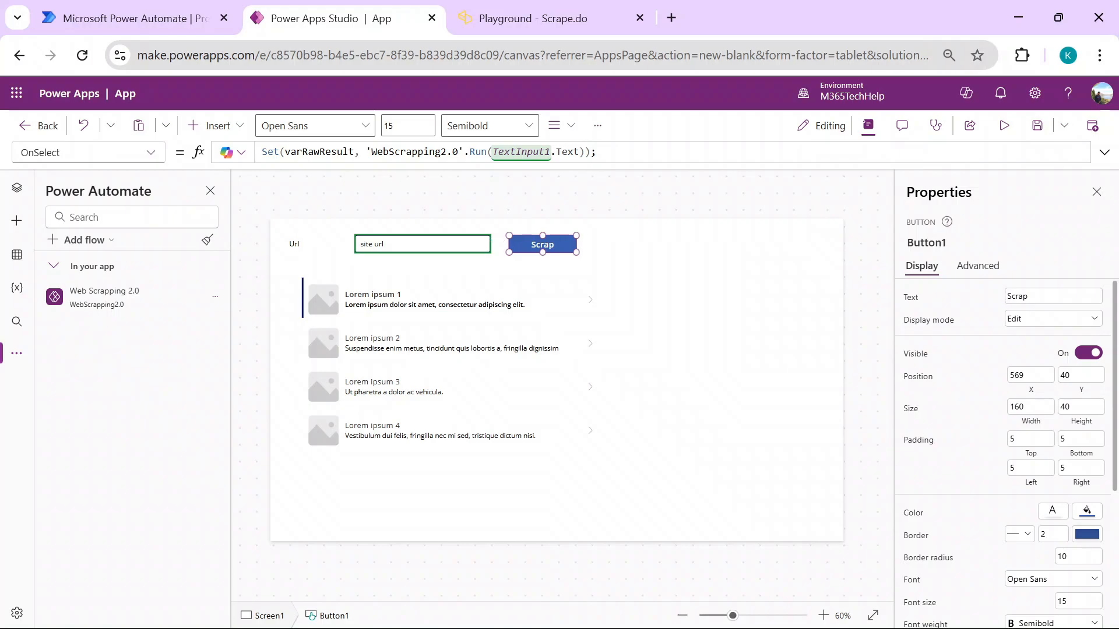
Step: Expand the formula editor and start a ClearCollect function on a new line with the collection name colWebScrapping
left_click(1104, 153)
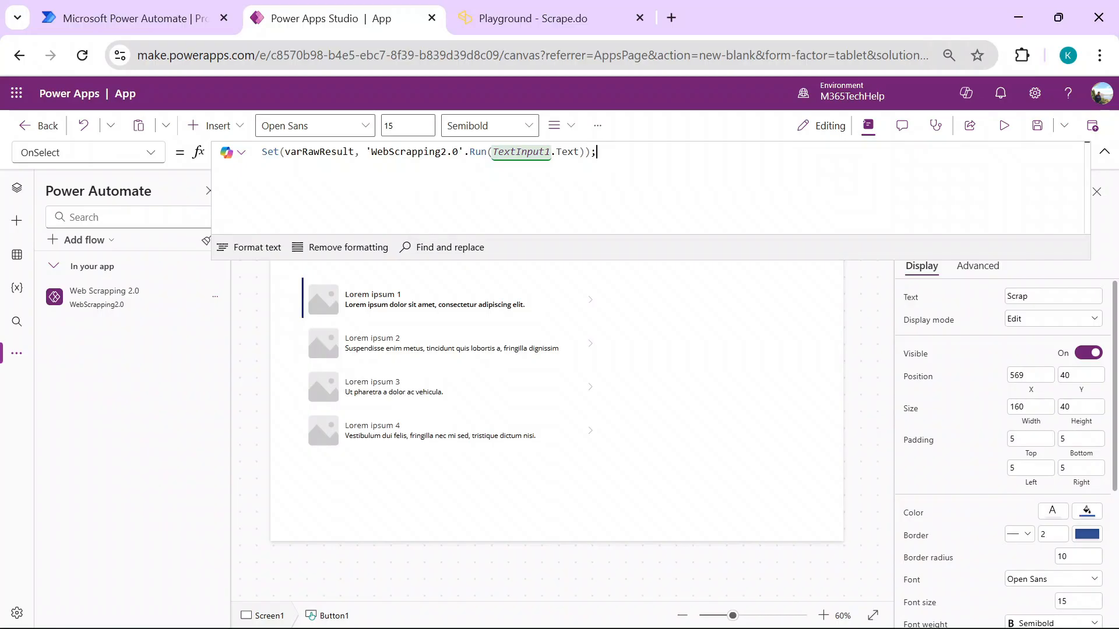
key("shift+Return")
type("ClearCollect(")
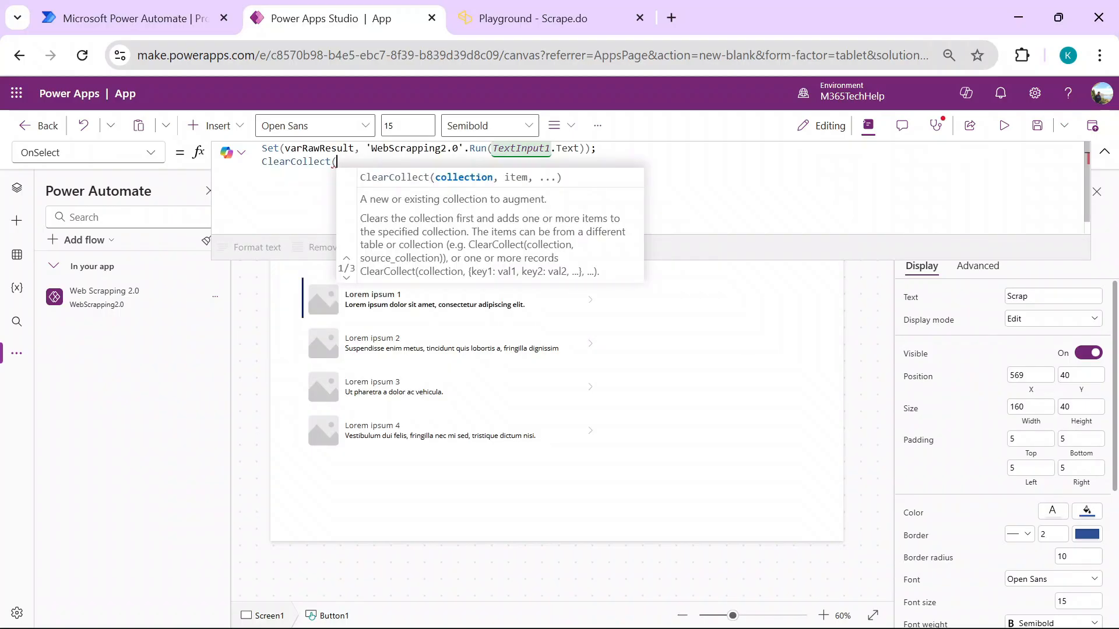
type("col")
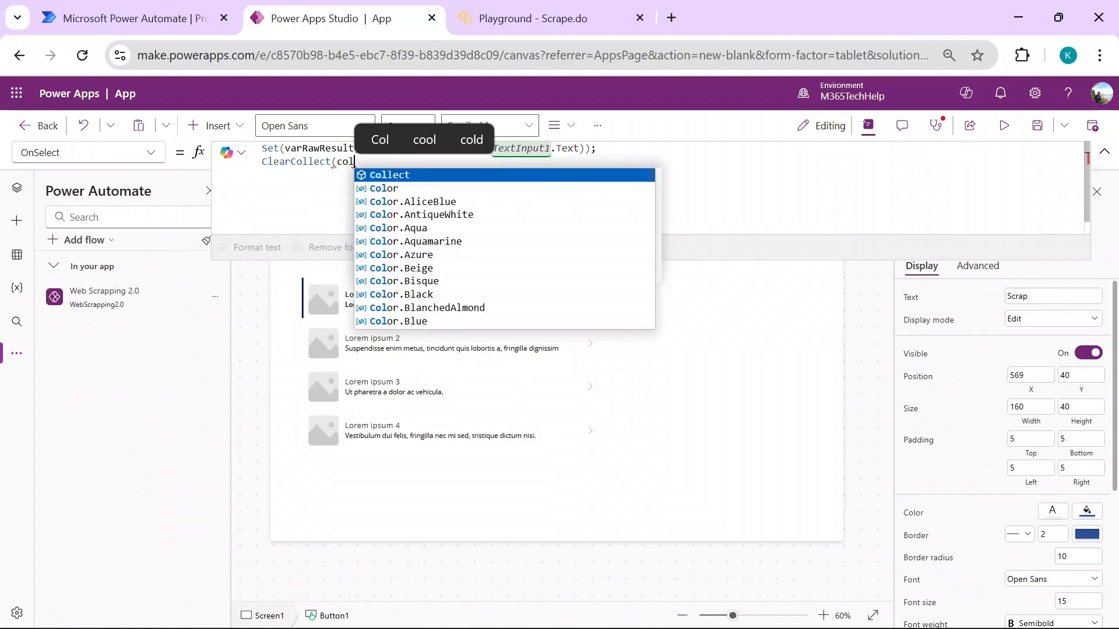
type("Web")
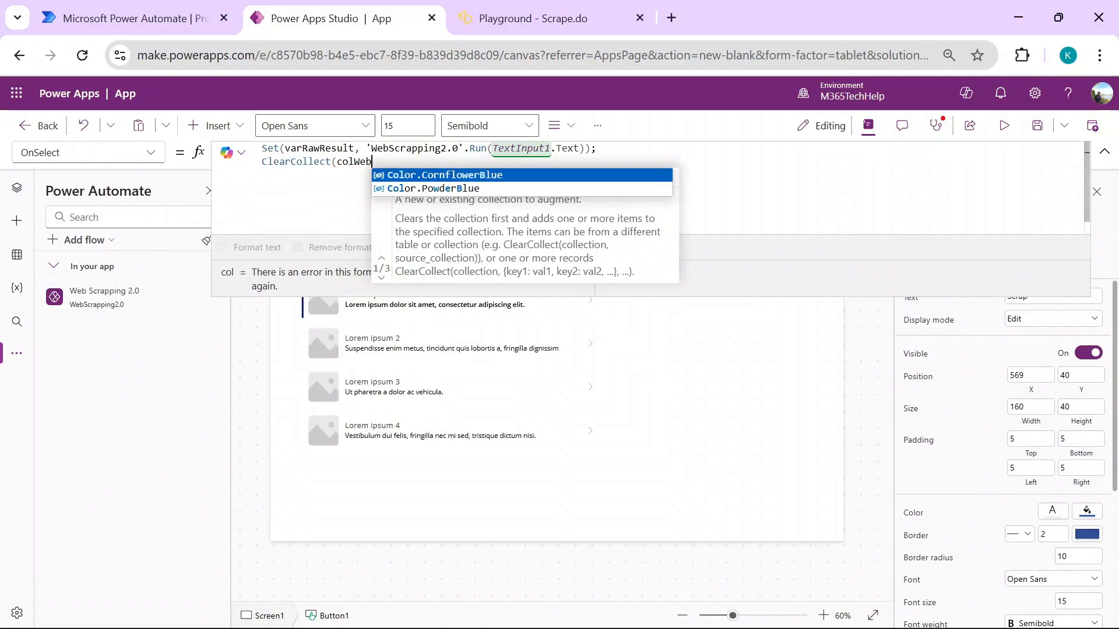
type("Scrapping,")
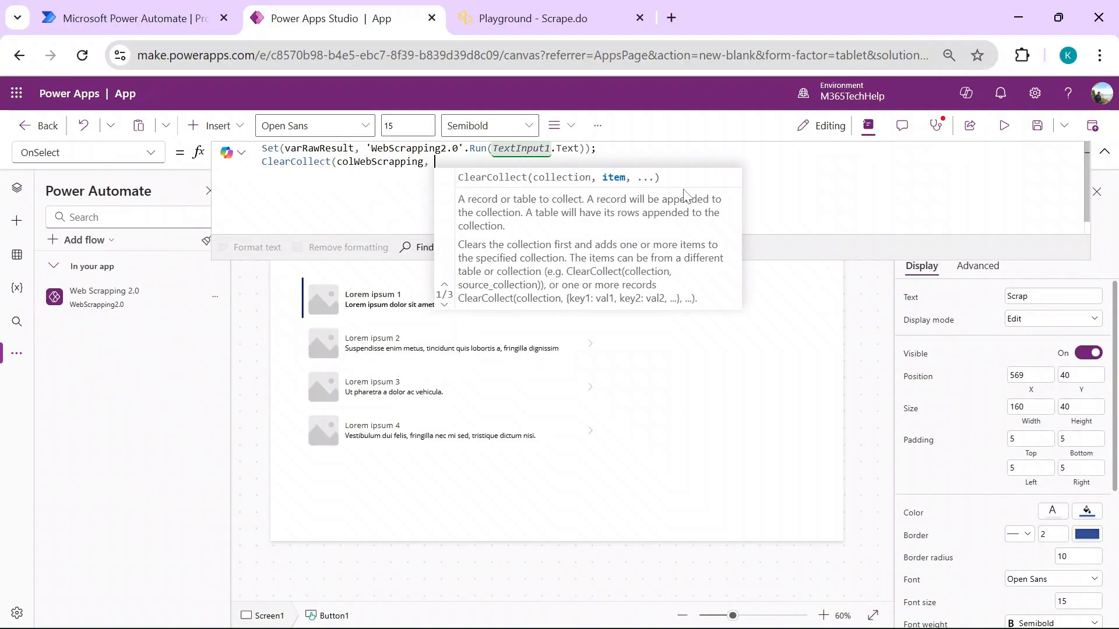
Step: Start a ForAll function on a new line of the ClearCollect call, with an empty Table function as its source
key("shift+Return")
type("ForAll(")
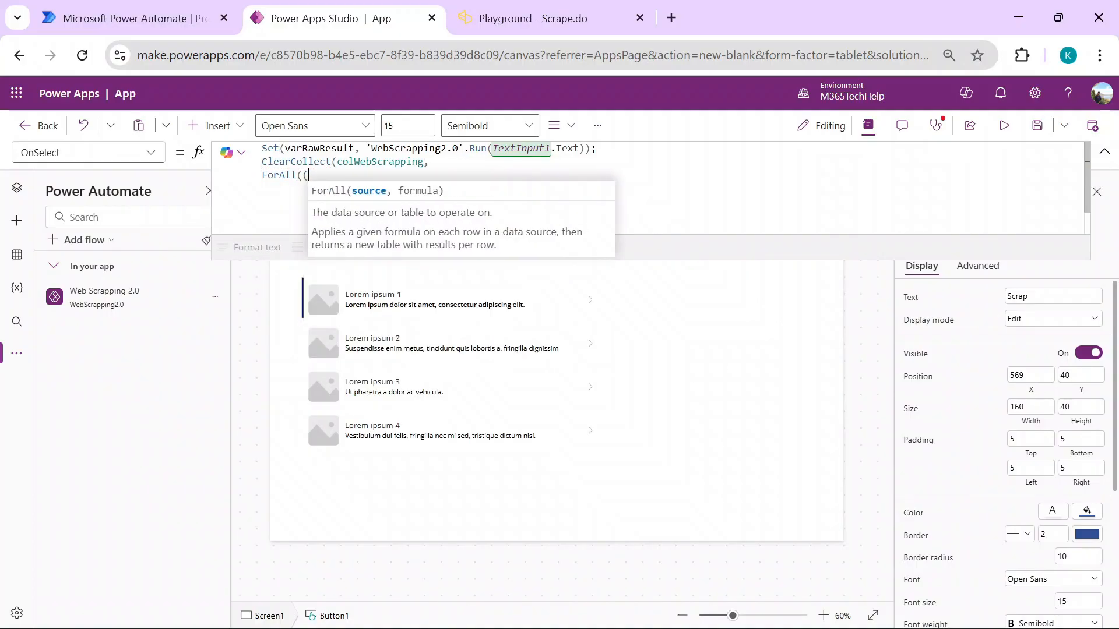
type("(Tab")
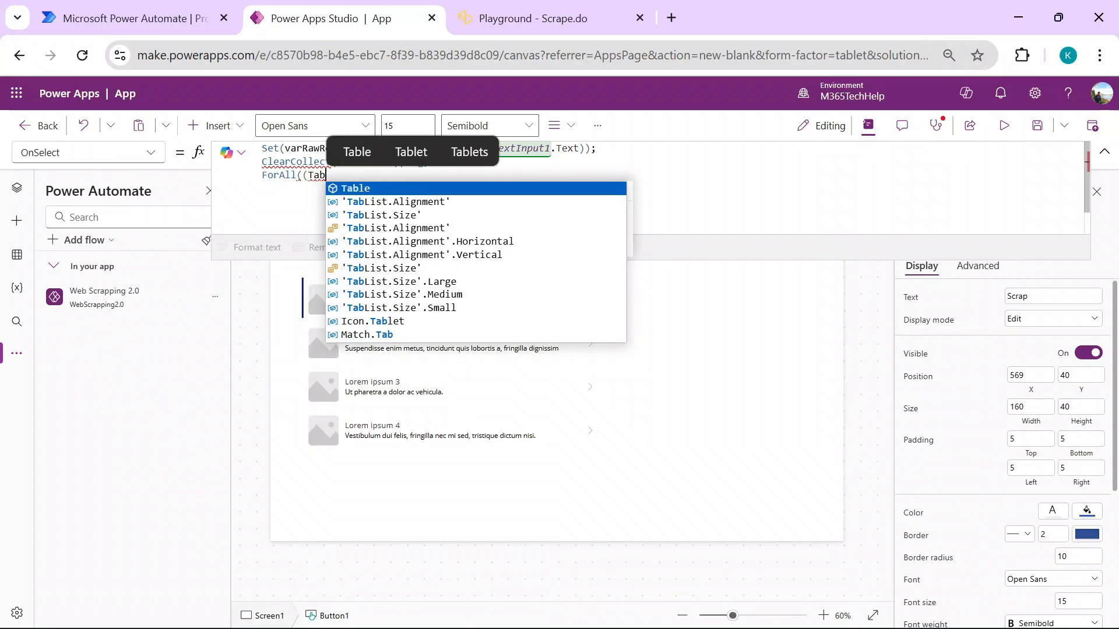
key("Left")
key("Left")
key("Left")
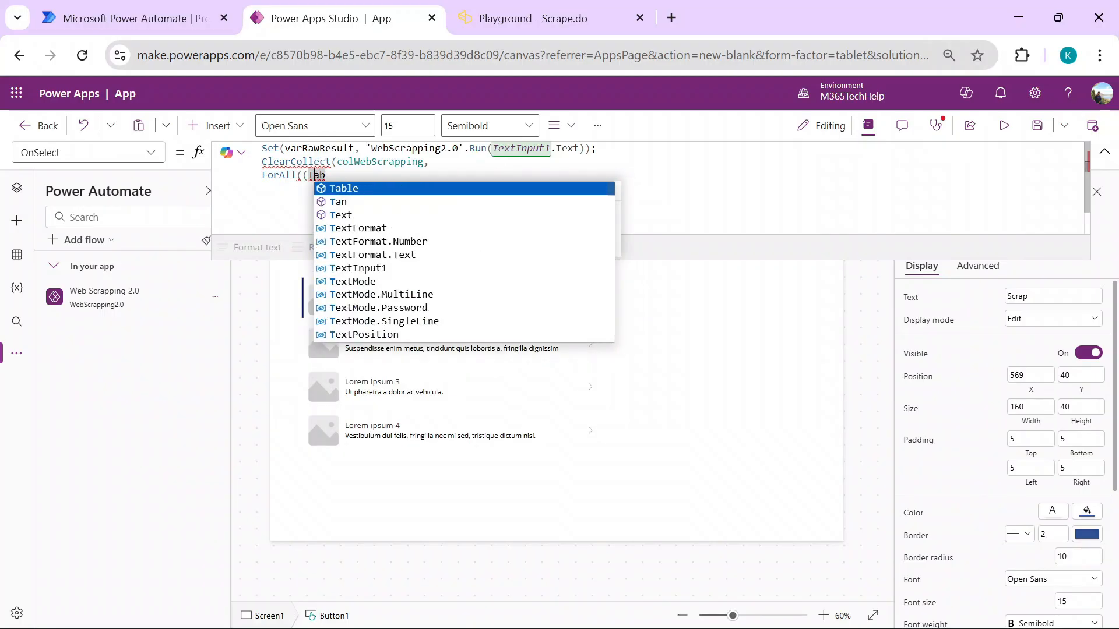
key("BackSpace")
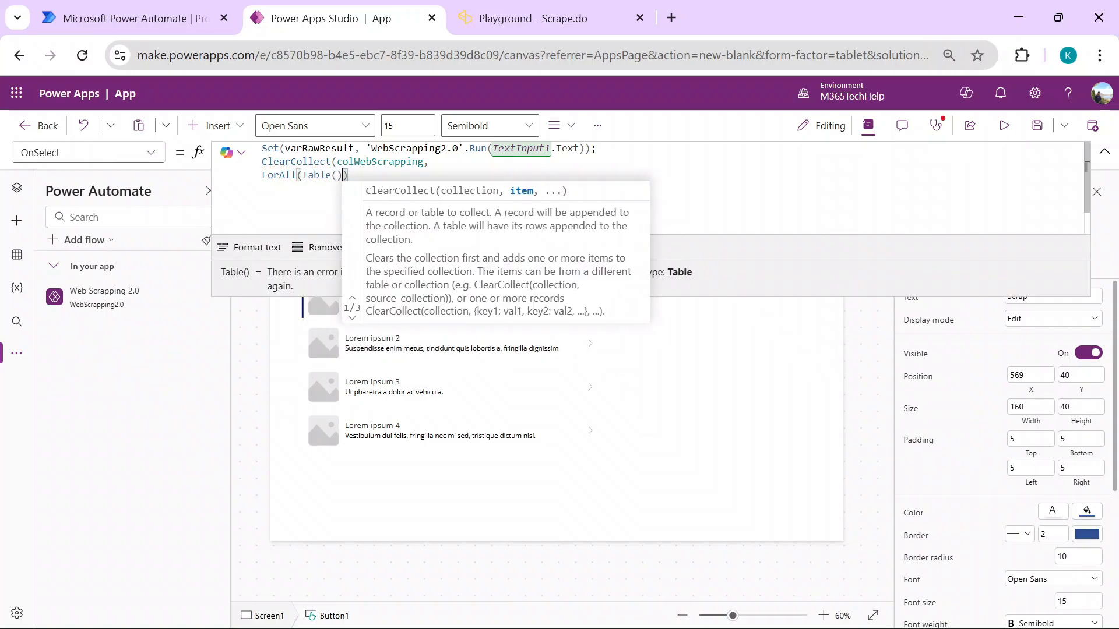
key("Left")
key("Left")
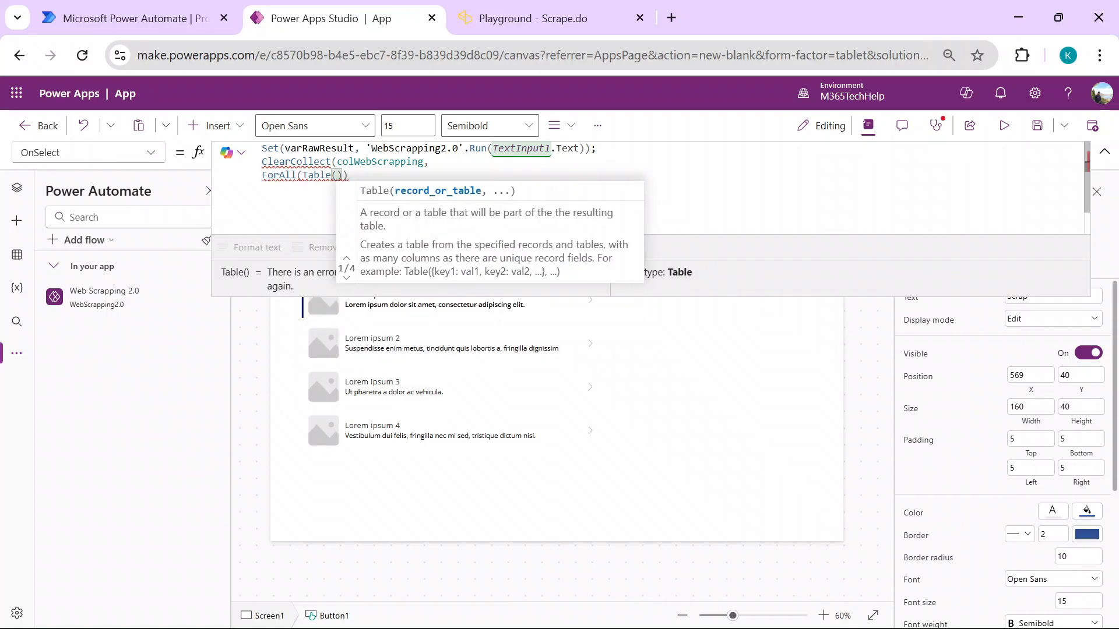
Step: Fill the Table function with ParseJSON(varRawResult.outputjson) and close its parentheses
type("Parge")
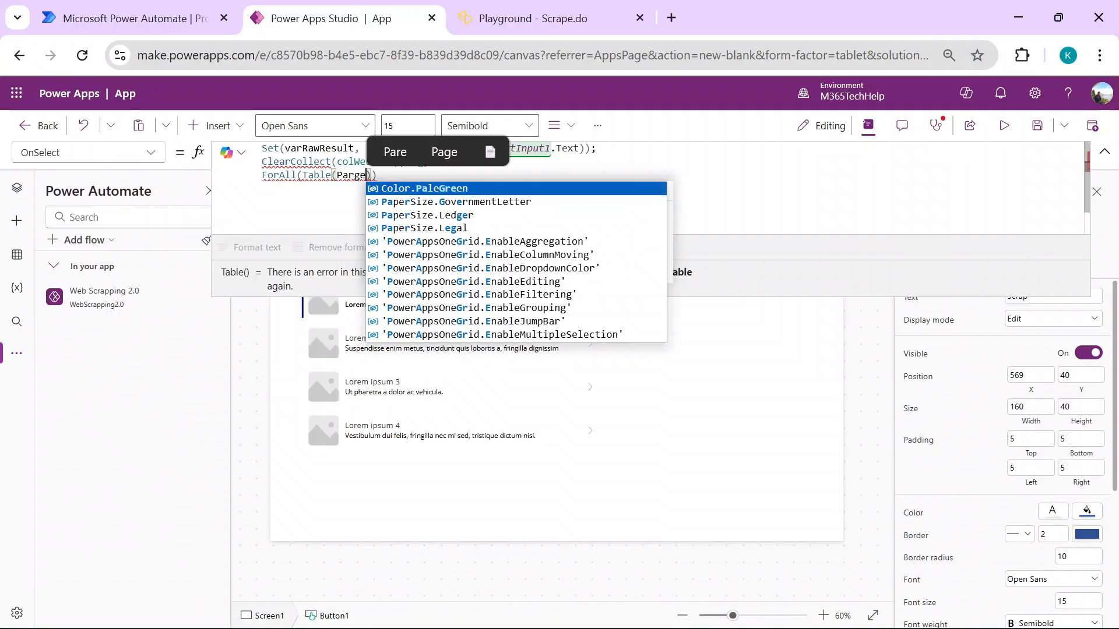
key("BackSpace")
key("BackSpace")
type("se")
key("Tab")
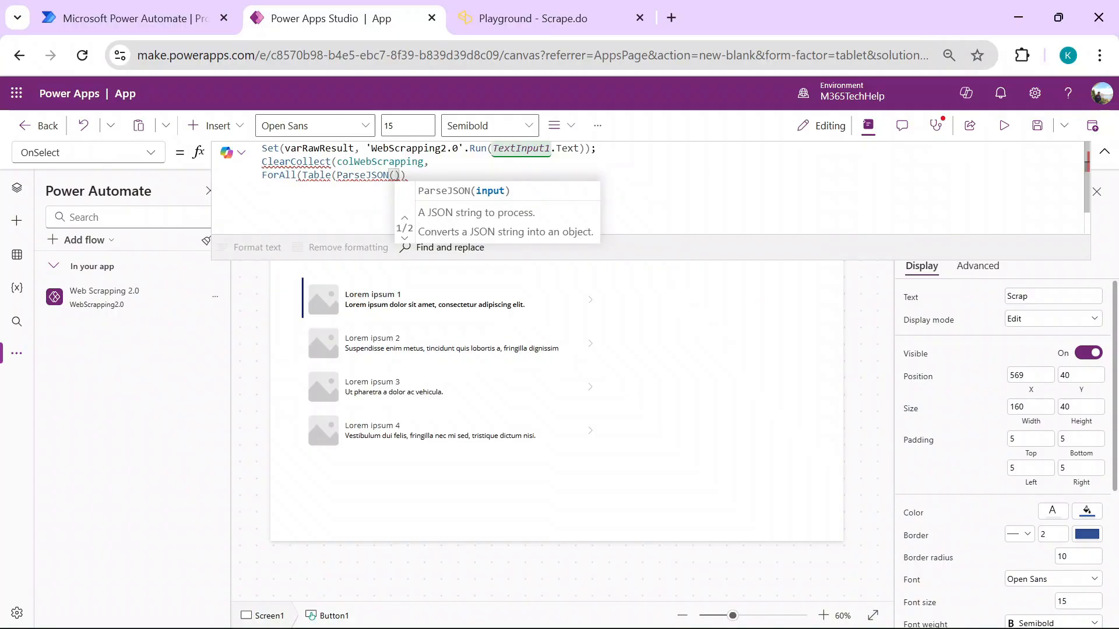
type("var")
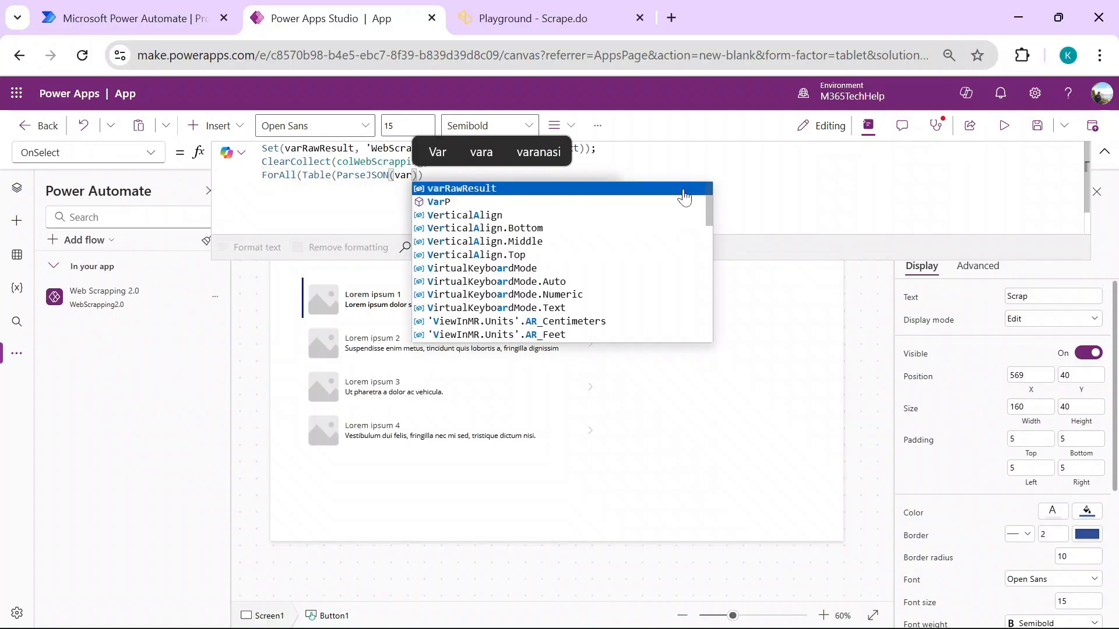
key("Tab")
type(".")
key("Tab")
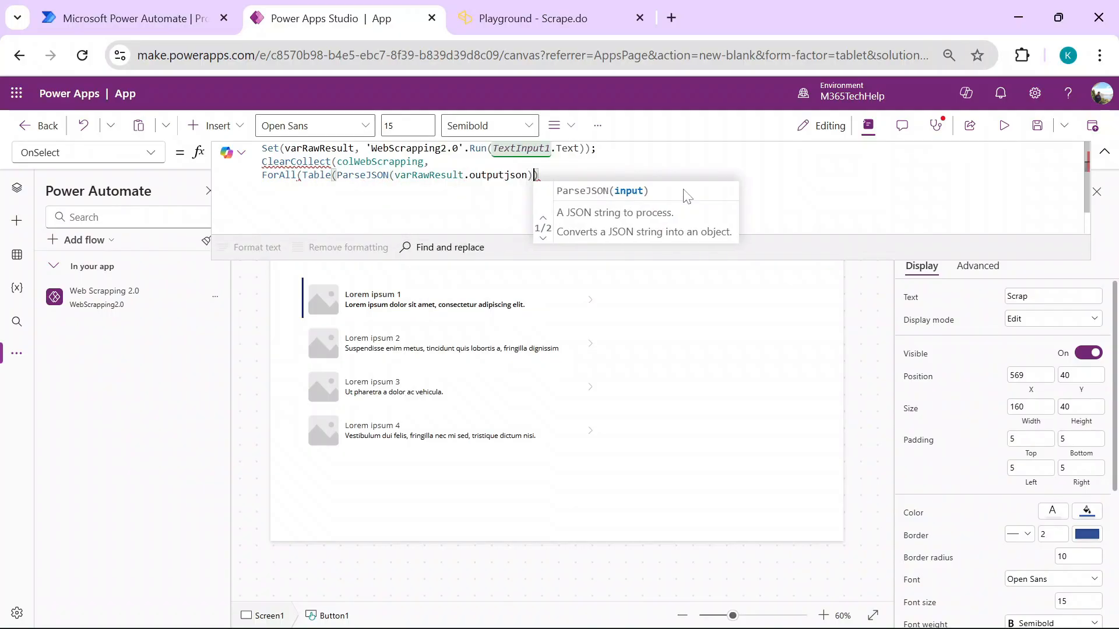
type(")")
Step: Move the Table call onto its own line inside ForAll and end that line with a comma
left_click(302, 176)
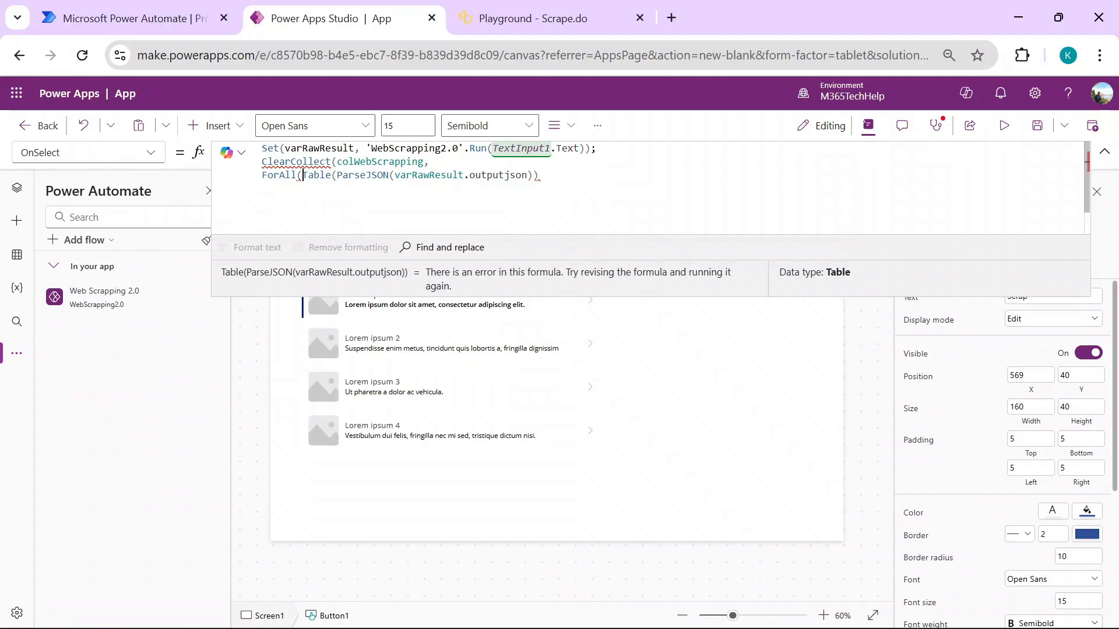
key("Return")
key("Right")
key("Right")
key("Right")
key("Right")
key("Right")
key("Right")
key("Right")
key("Right")
key("Right")
key("Right")
key("Right")
key("Right")
key("End")
type(",")
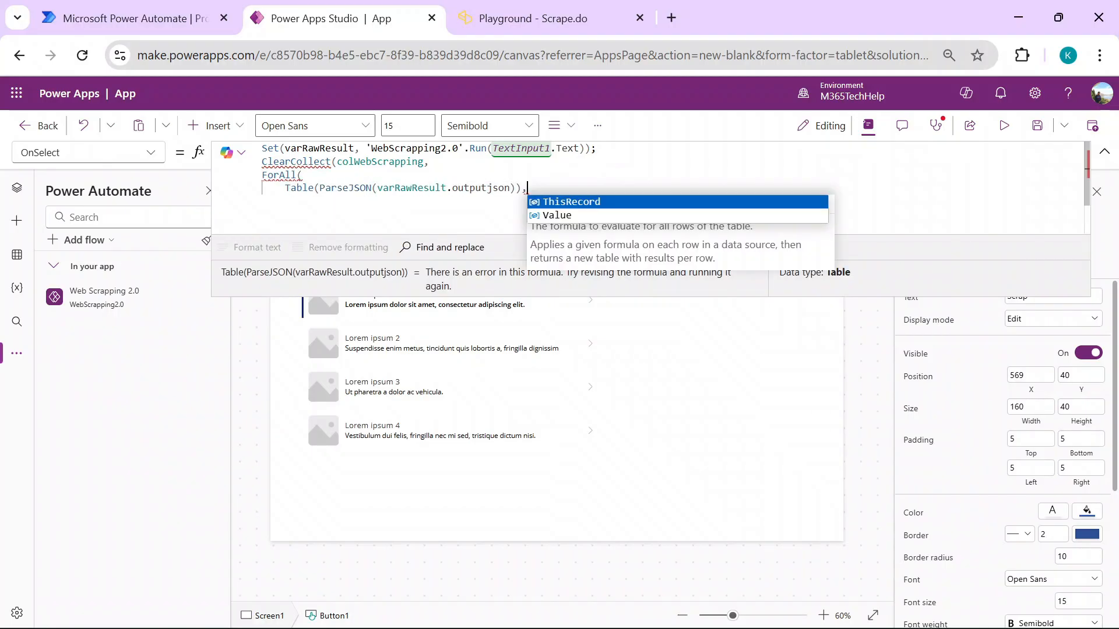
Step: Open a record in braces as ForAll's formula and begin its title field with a ThisRecord.Value reference
type("{")
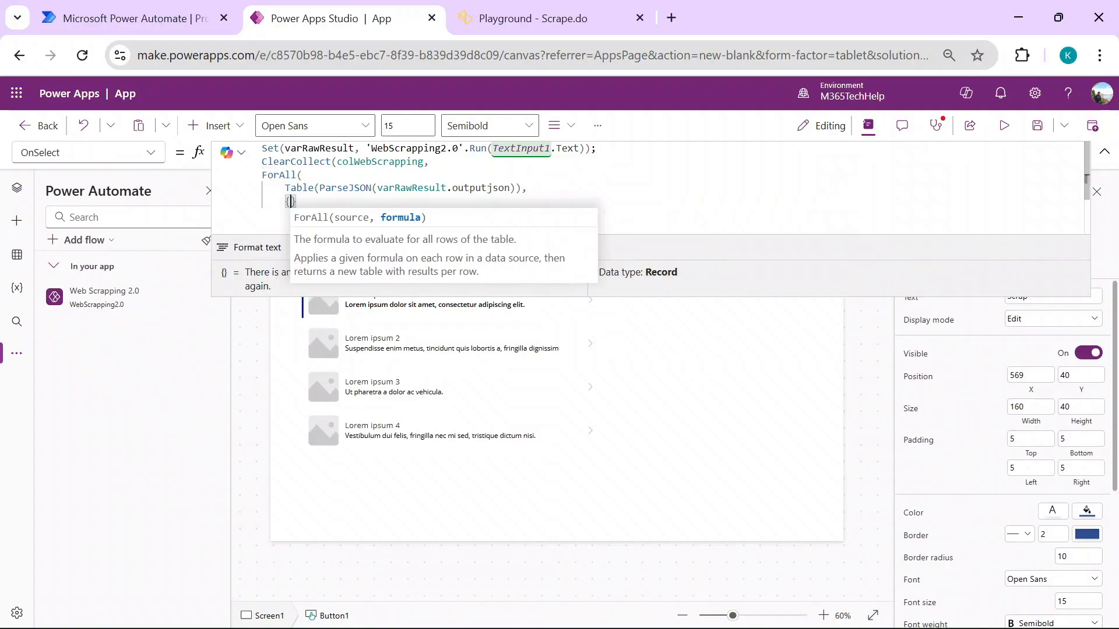
key("Return")
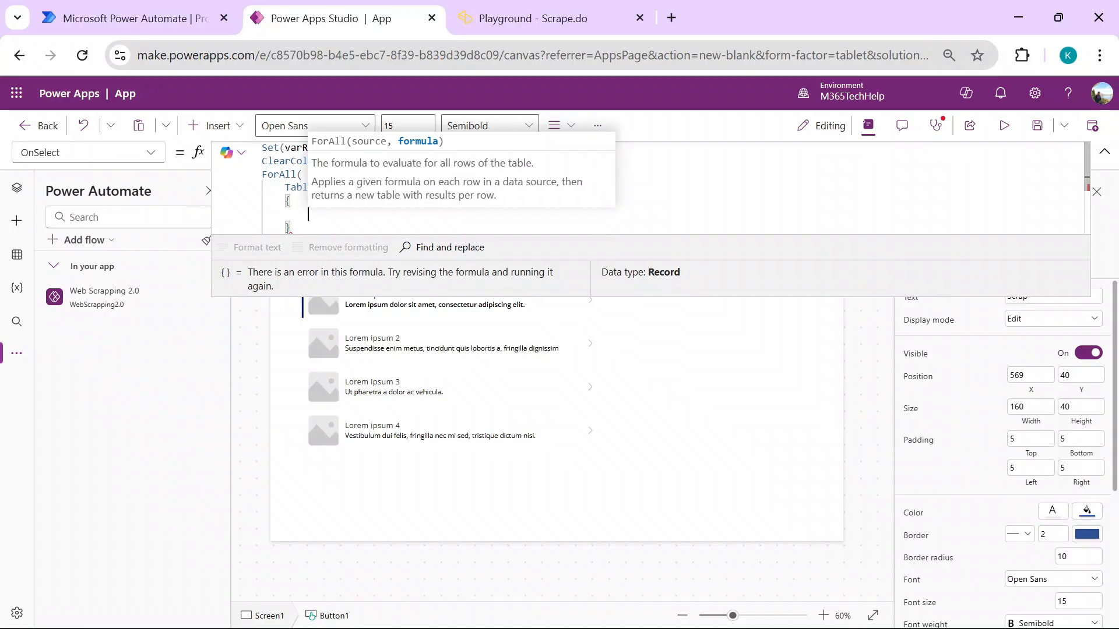
type("title:")
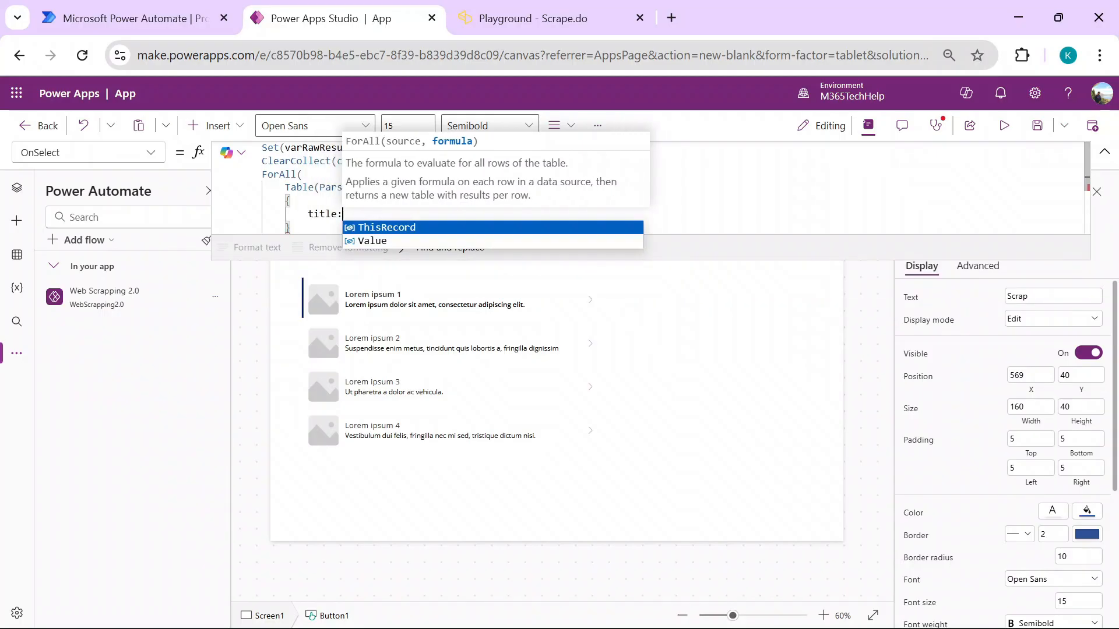
key("Tab")
type(".va")
key("Tab")
type(".")
type("ttitle")
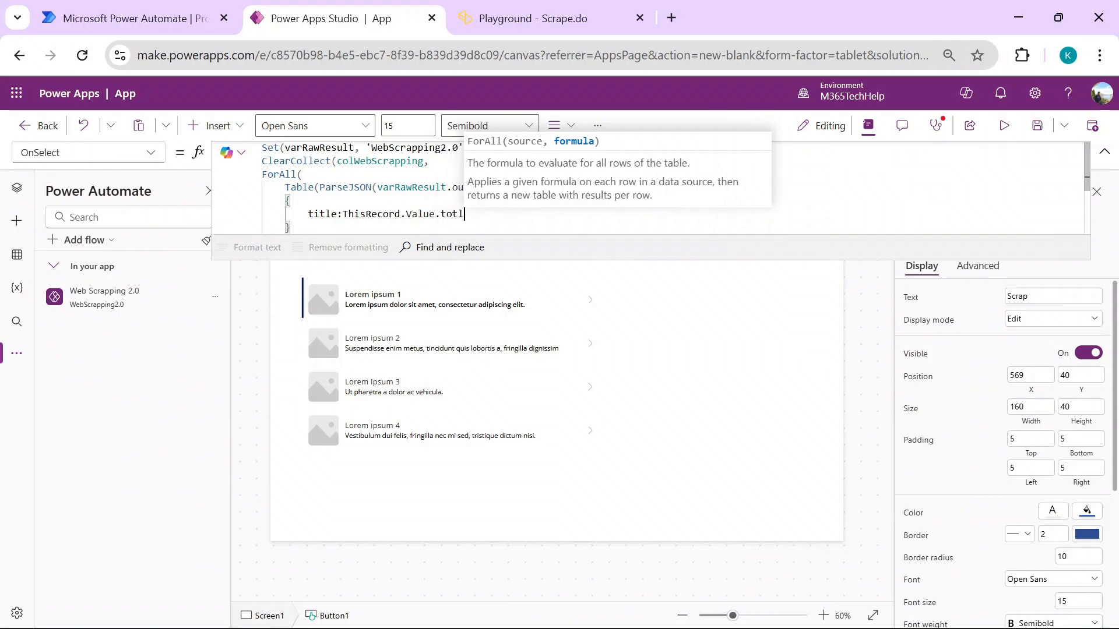
key("BackSpace")
key("BackSpace")
key("BackSpace")
key("BackSpace")
key("BackSpace")
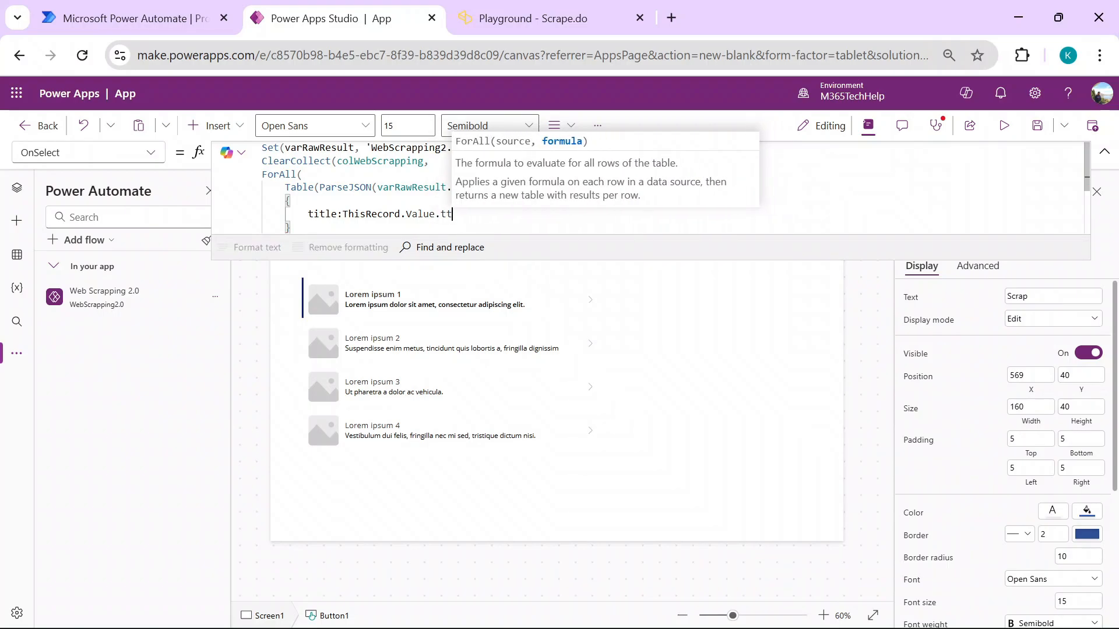
type("i")
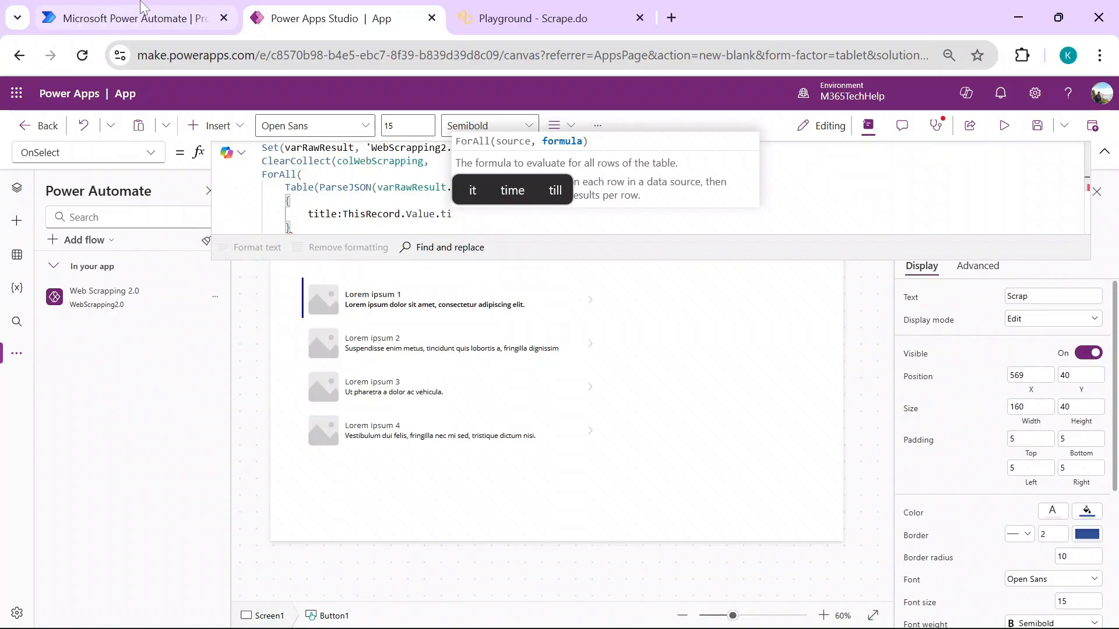
Step: Switch to Power Automate and examine the JSON field names defined in the scraping prompt's instructions
left_click(147, 12)
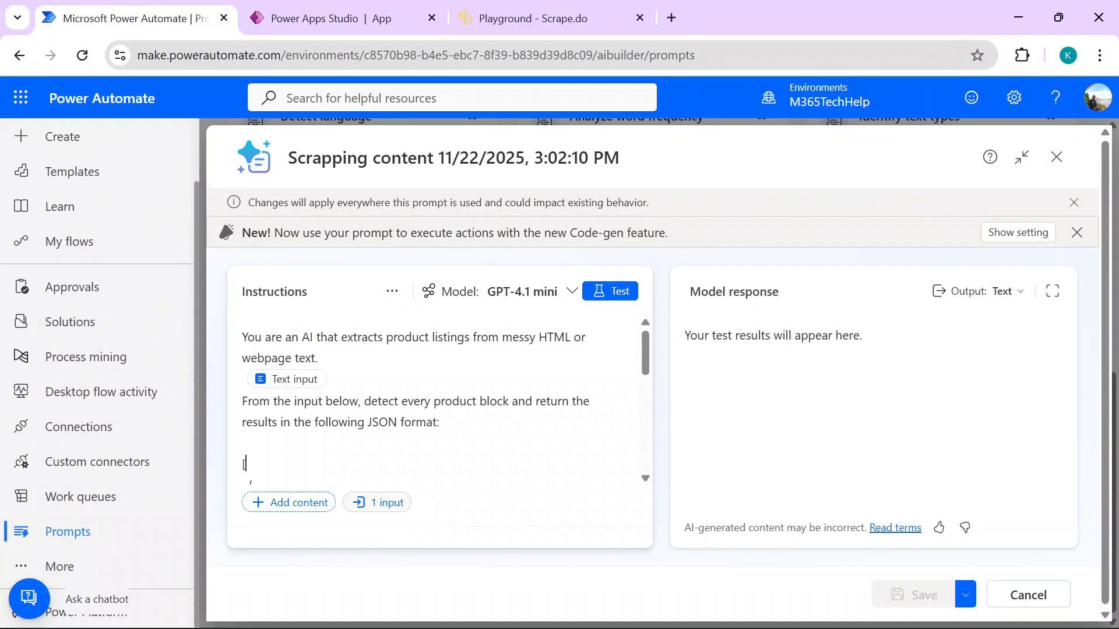
key("Down")
key("Down")
key("Down")
key("Down")
key("Down")
key("Down")
key("Down")
key("Down")
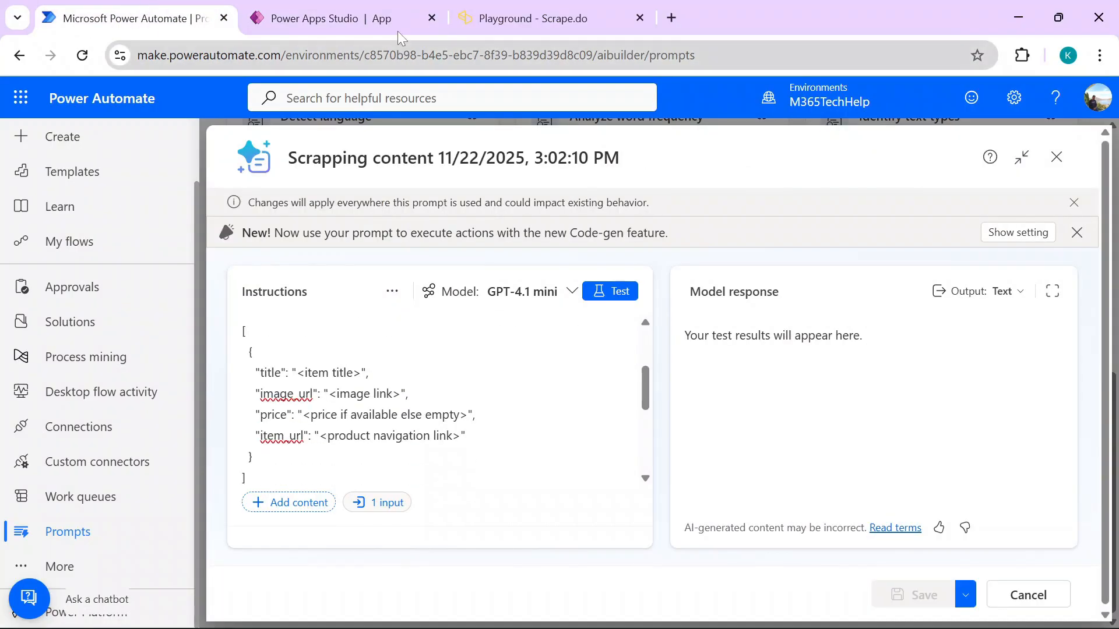
Step: Back in Power Apps Studio, complete title as ThisRecord.Value.title and add price, image and link fields mapped to price, image_url and item_url
left_click(376, 19)
type("te")
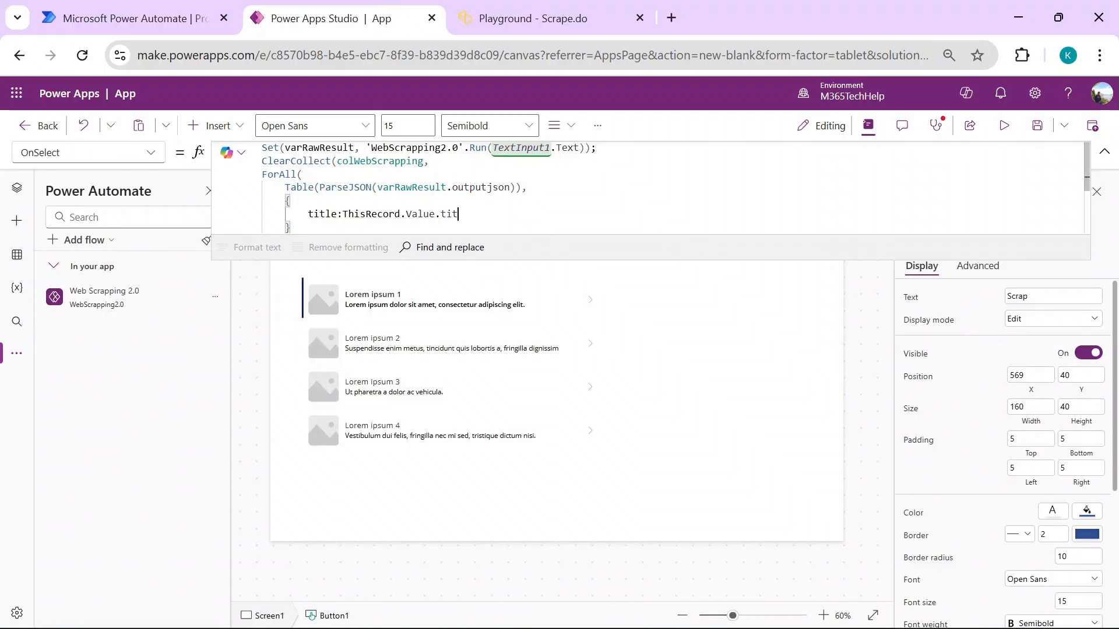
key("BackSpace")
type("le")
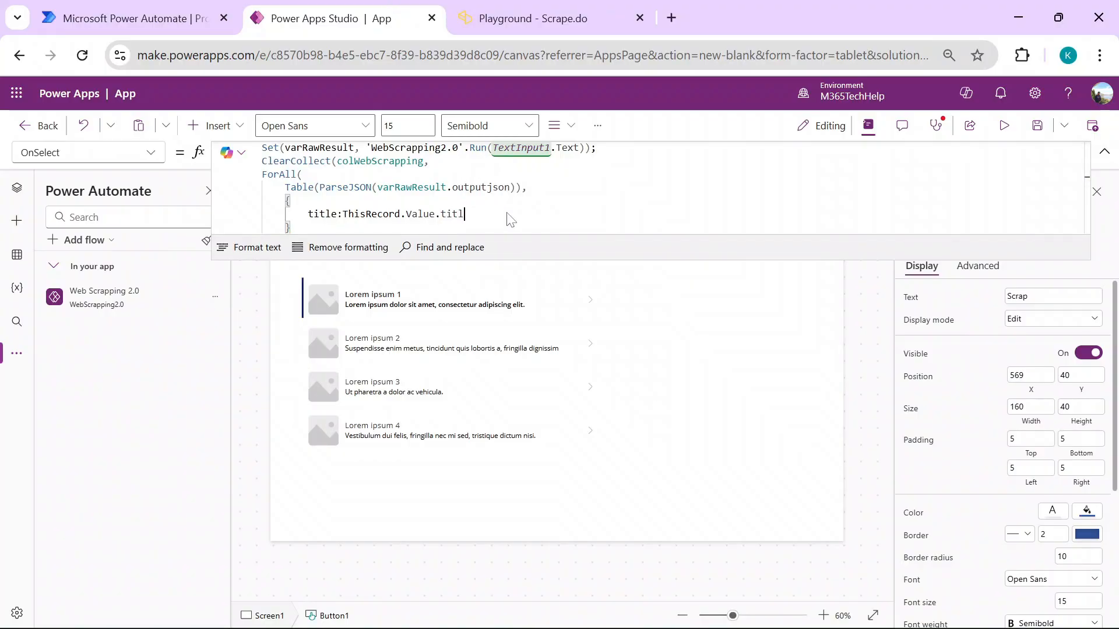
key("Down")
key("Return")
type("_")
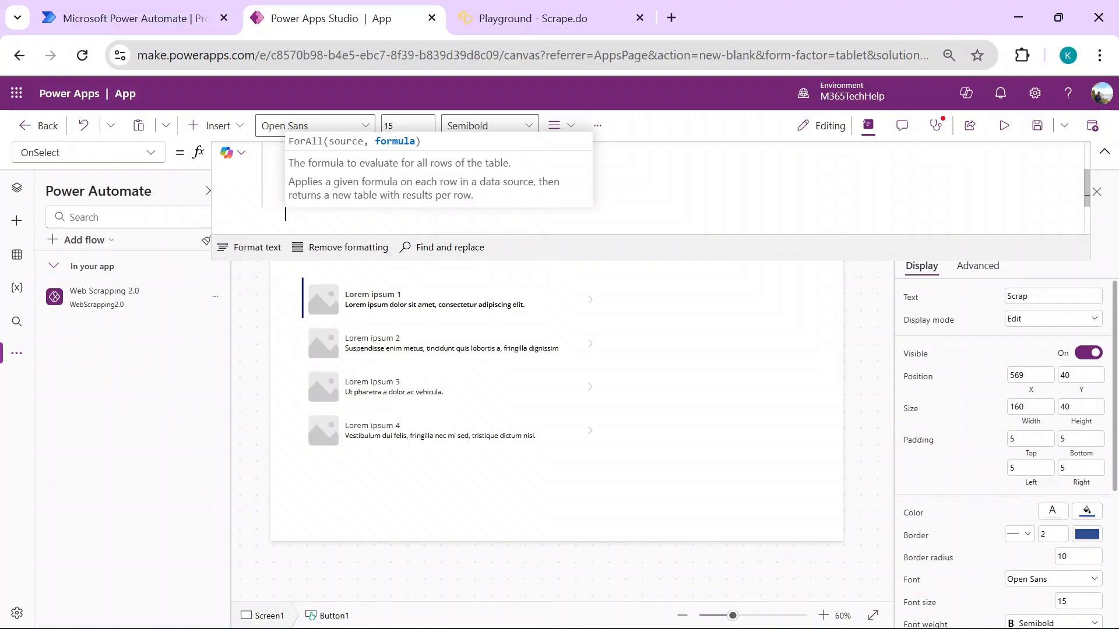
Step: Close the ForAll and ClearCollect functions on separate lines, ending the formula with a semicolon
type(")")
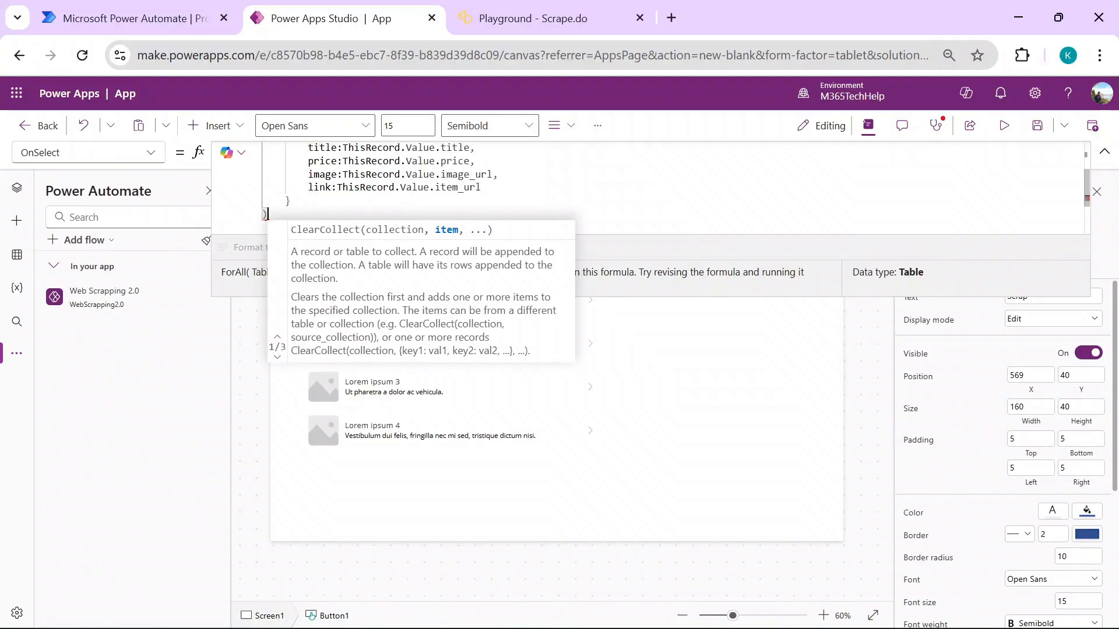
key("Return")
type(");")
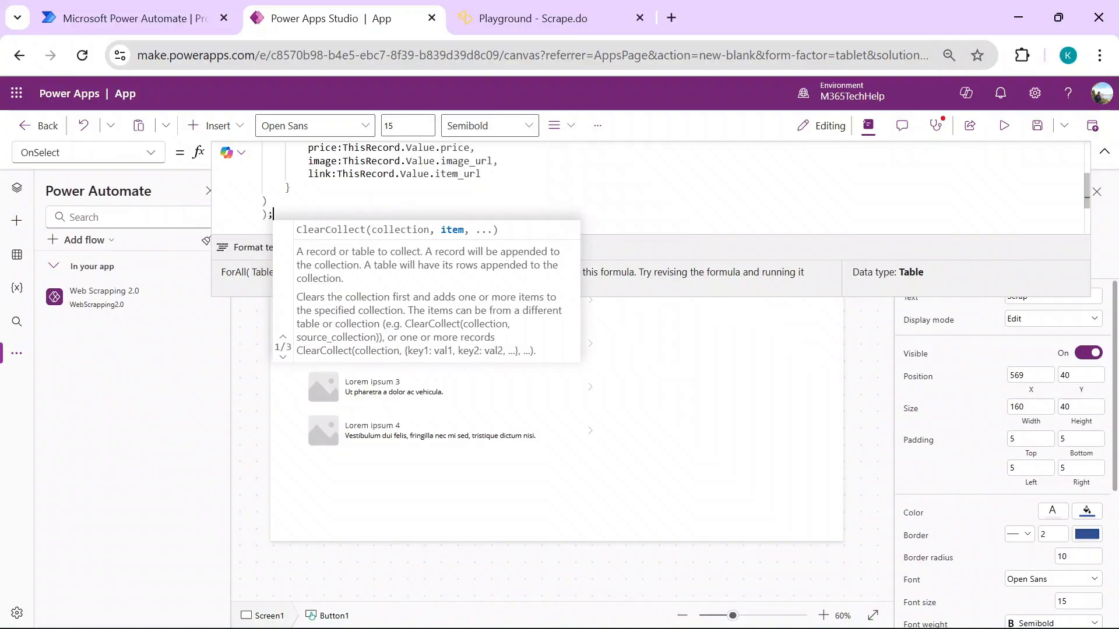
Step: Copy the collection name colWebScrapping from the formula and set it as the gallery's Items property
left_click_drag(1089, 204, 1088, 166)
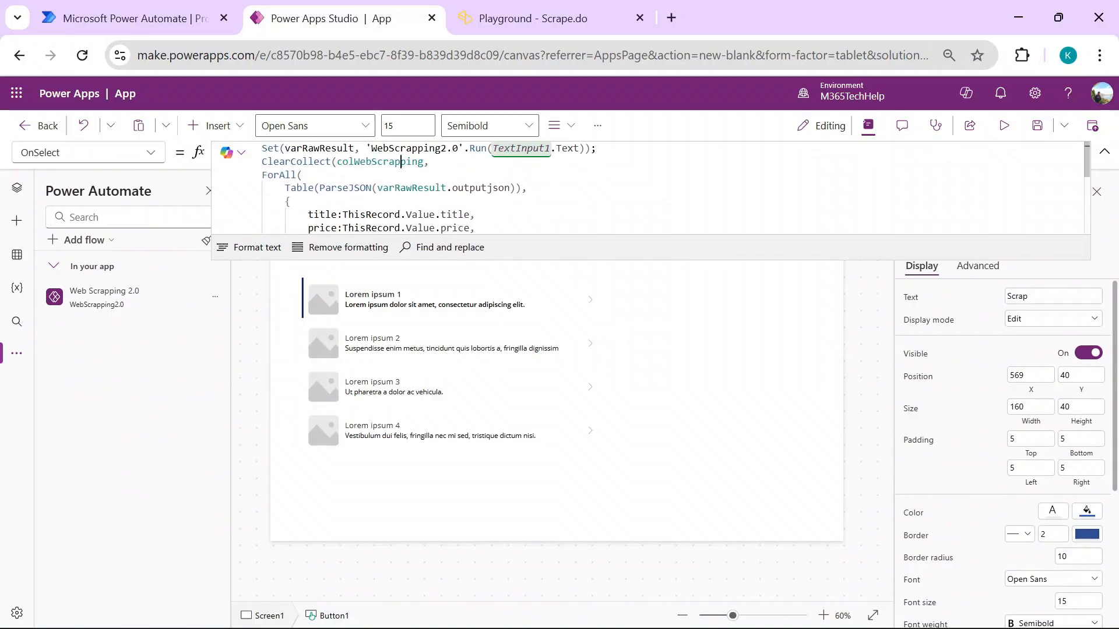
double_click(401, 162)
key("ctrl+c")
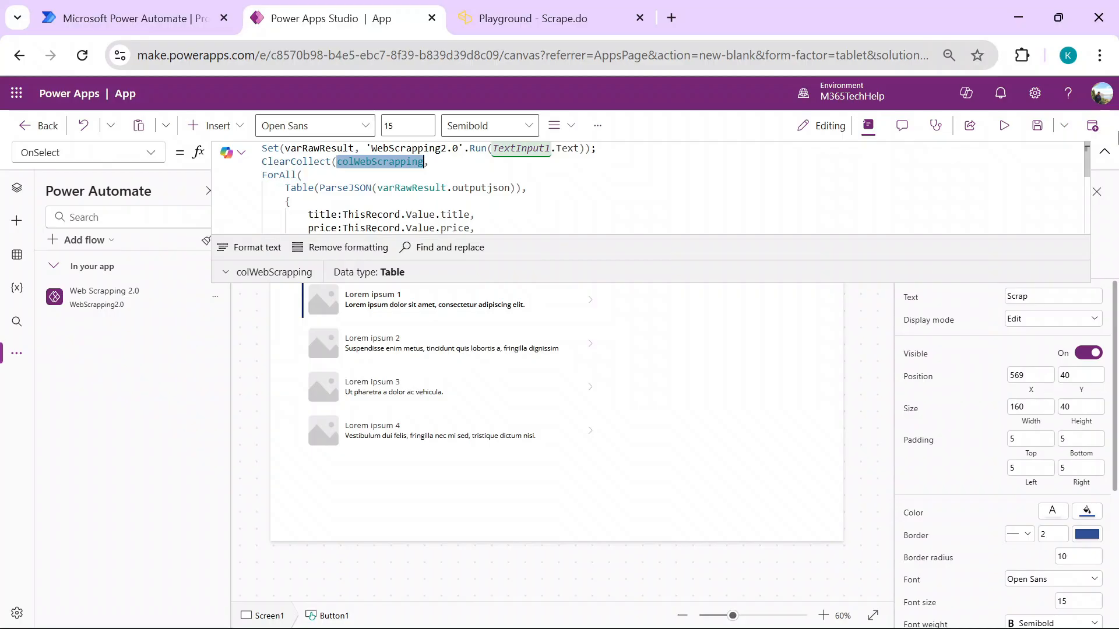
left_click(1104, 153)
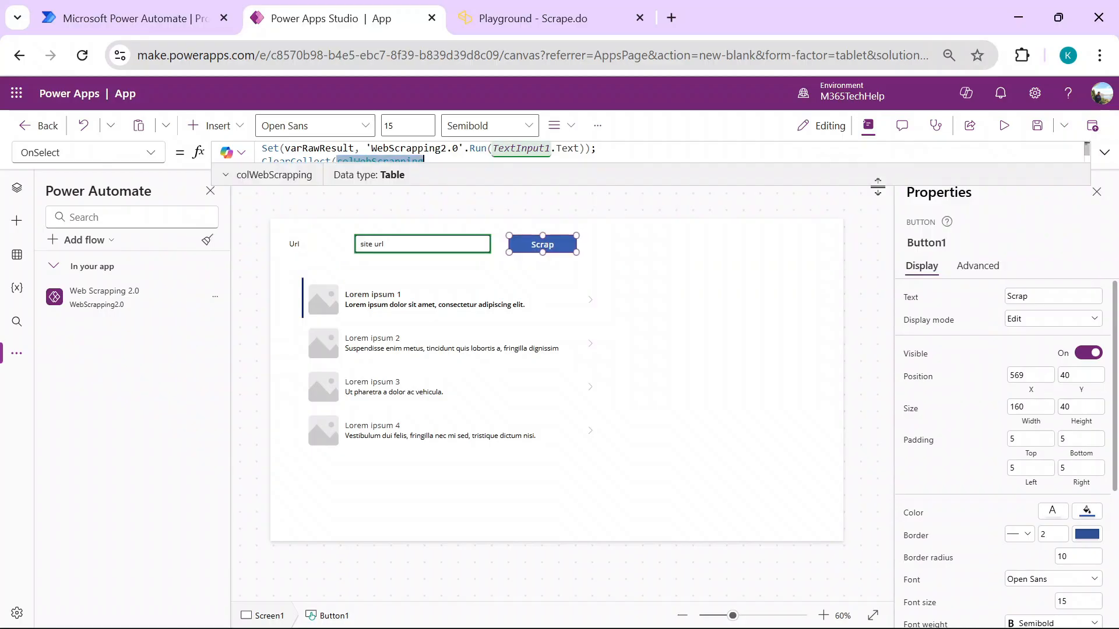
left_click(619, 378)
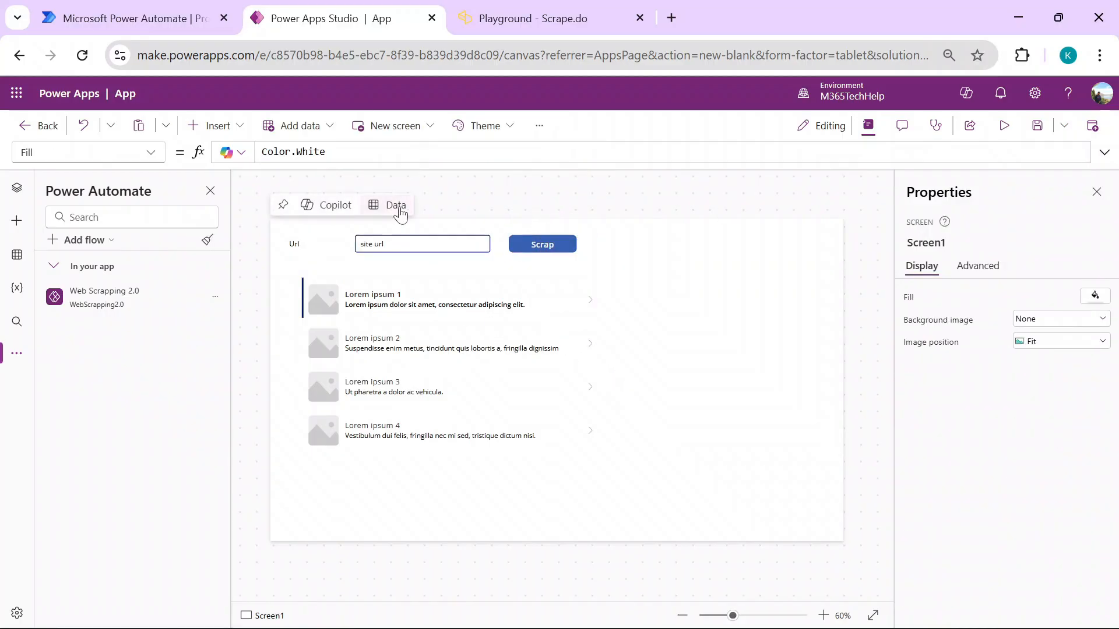
left_click(571, 412)
double_click(351, 152)
key("ctrl+v")
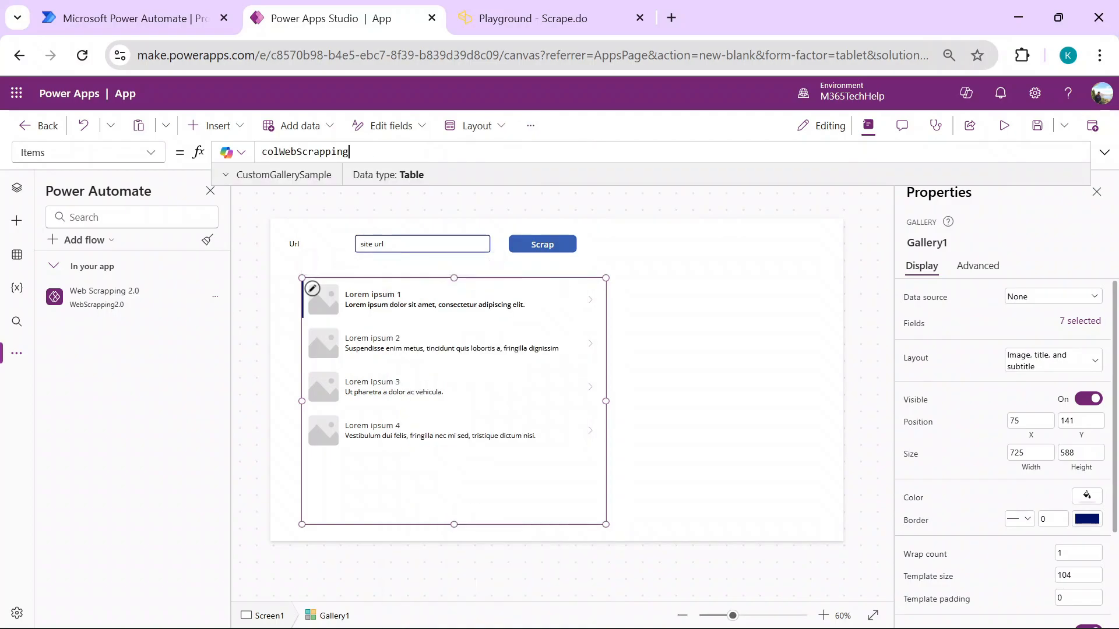
left_click(669, 317)
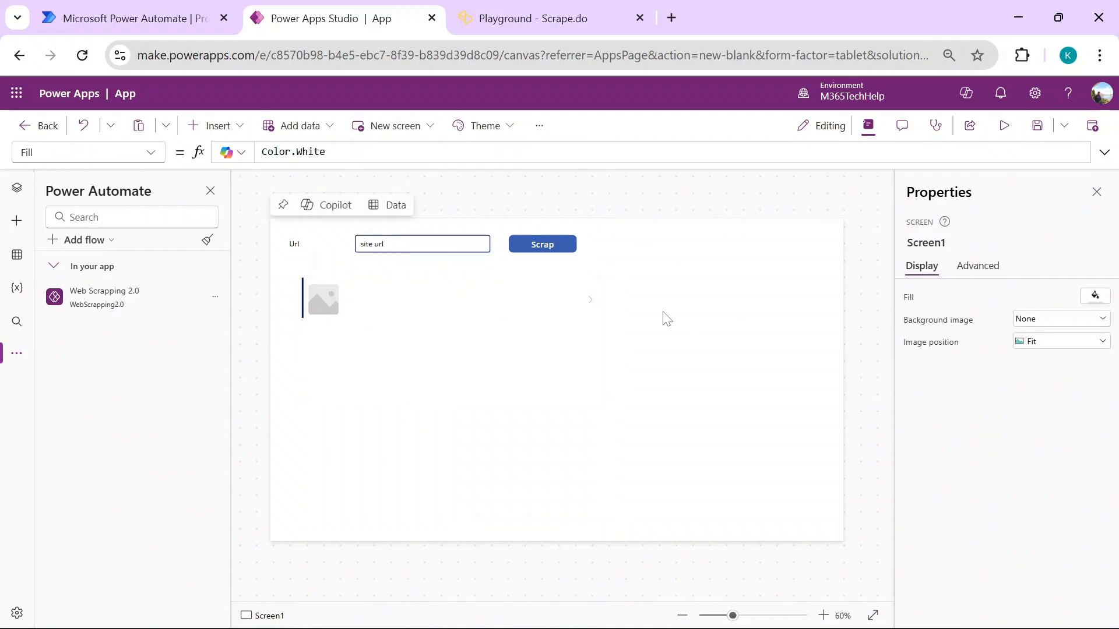
Step: Replace the Image property formula of the gallery's Image1 with ThisItem.image
left_click(320, 307)
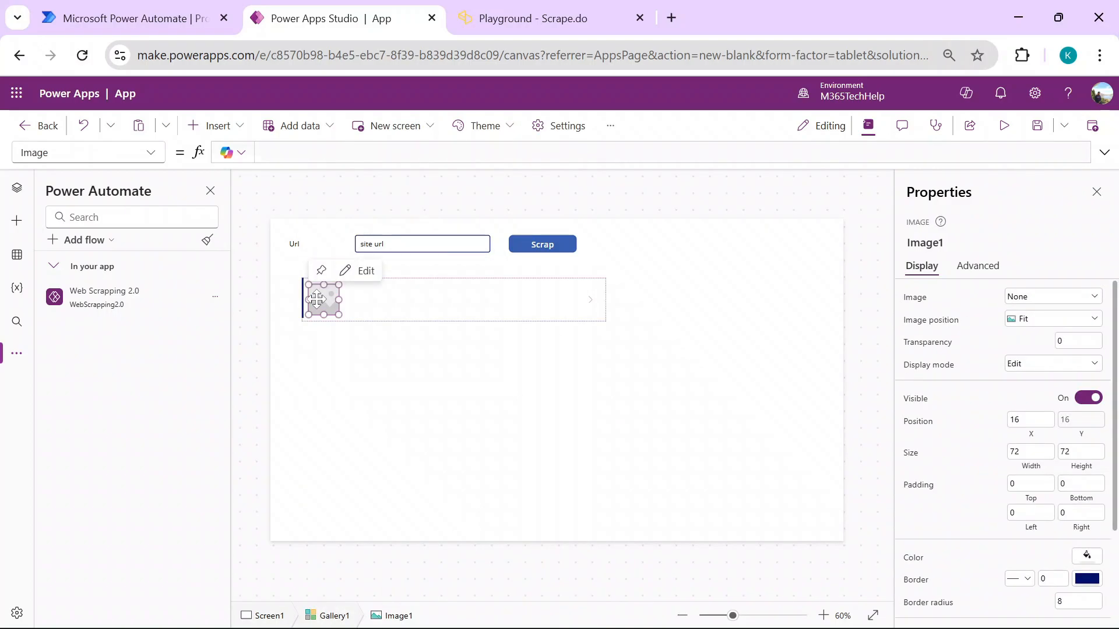
left_click(16, 196)
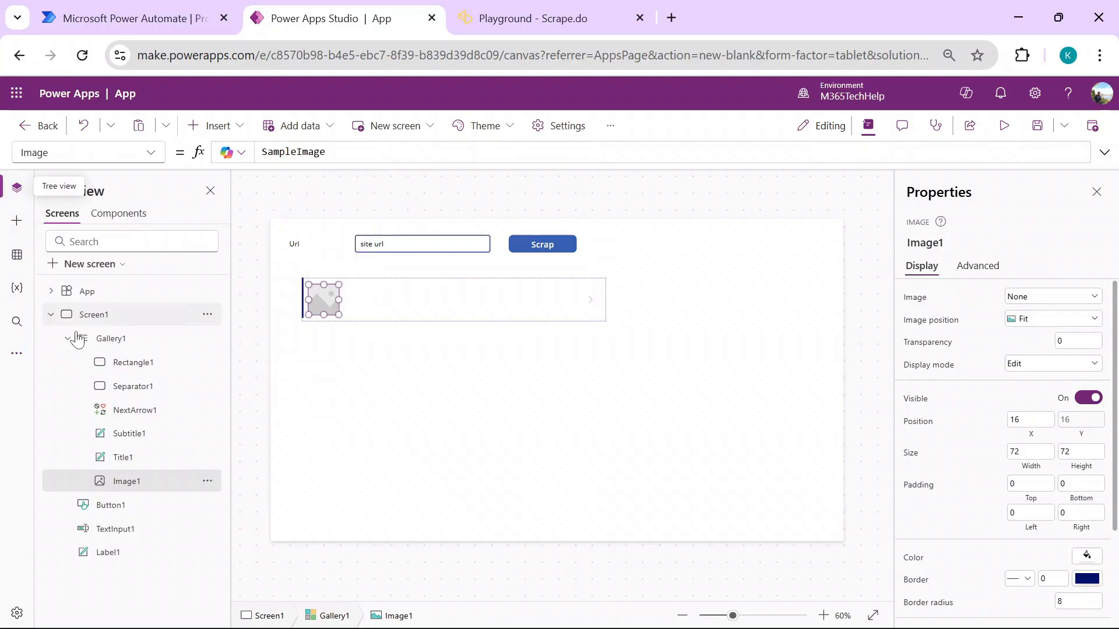
left_click(345, 152)
key("ctrl+a")
key("BackSpace")
type("ThisItem.image")
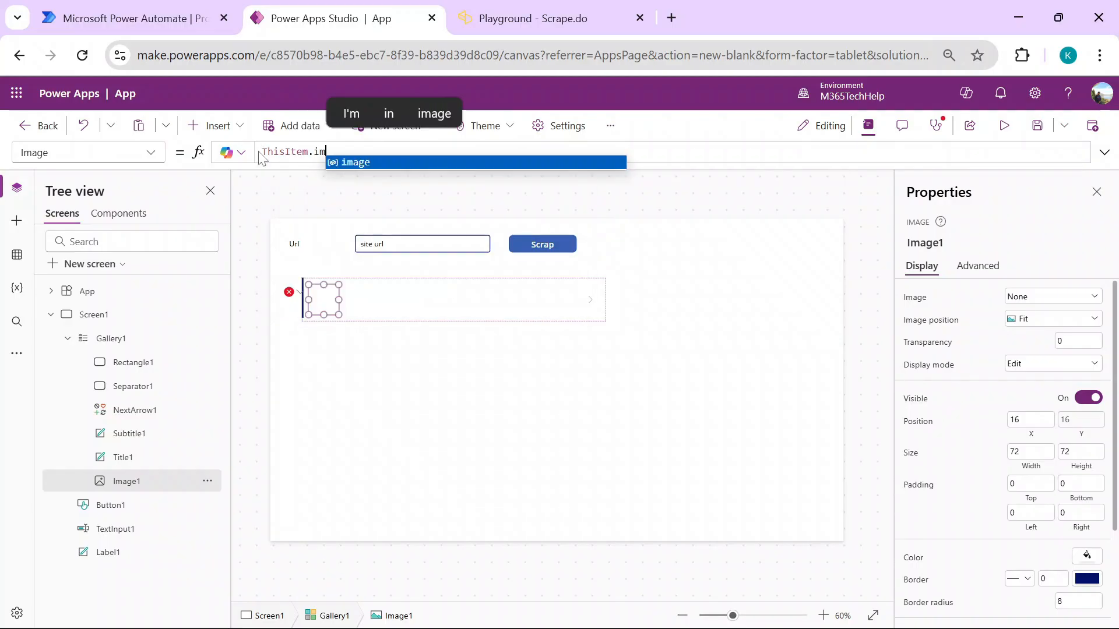
Step: Wrap Image1's formula in a Text function so it reads Text(ThisItem.image)
left_click(259, 154)
type("Text(")
key("Right")
key("Right")
key("Right")
key("Right")
key("Right")
key("Right")
key("Right")
key("Right")
key("Right")
key("Right")
key("Right")
key("Right")
key("Right")
key("Right")
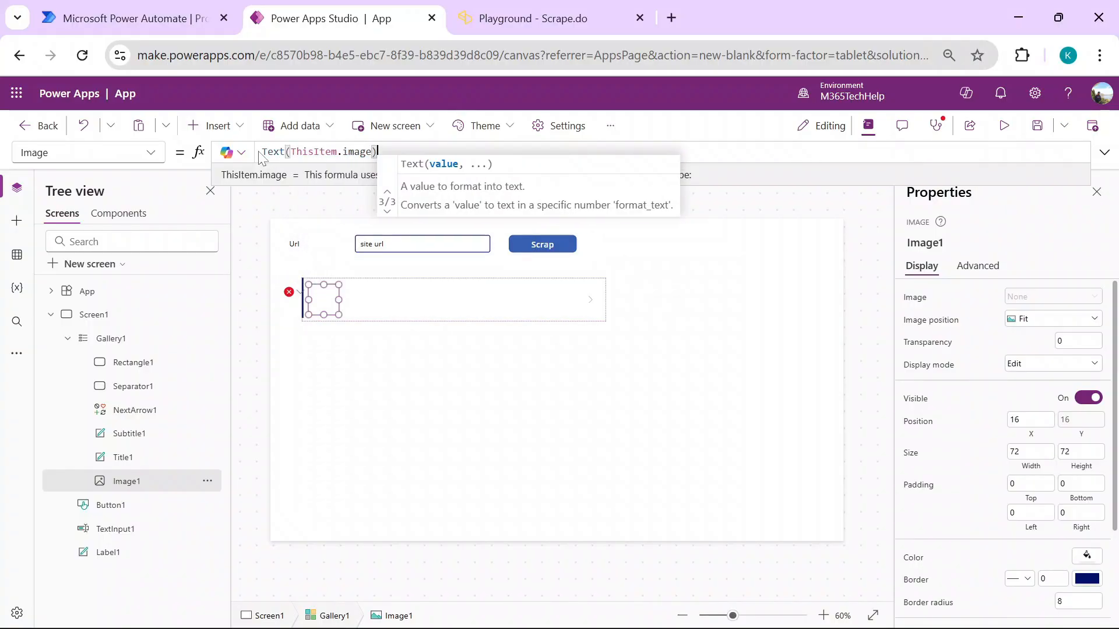
type(")")
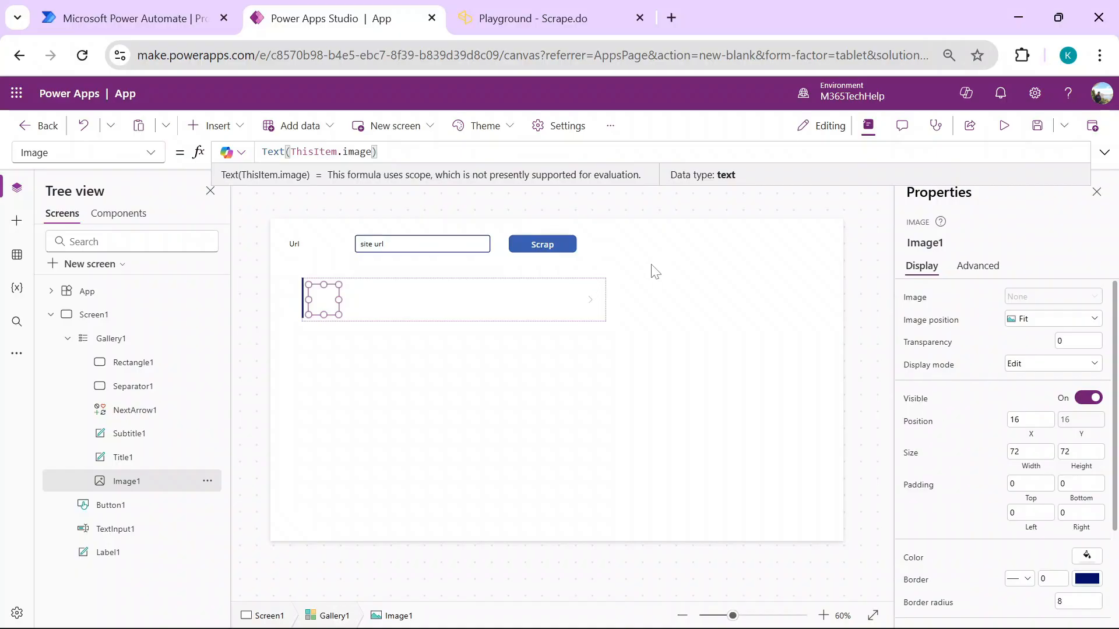
Step: Start the app preview and copy the site address amazon.ae from a new browser tab
left_click(1004, 128)
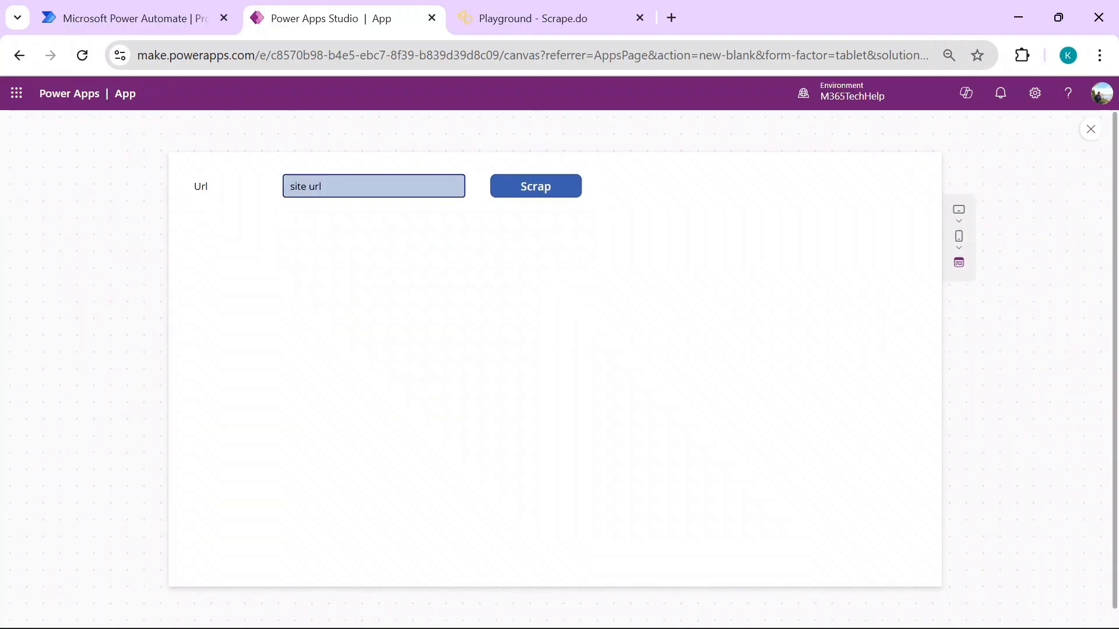
left_click(672, 17)
type("am")
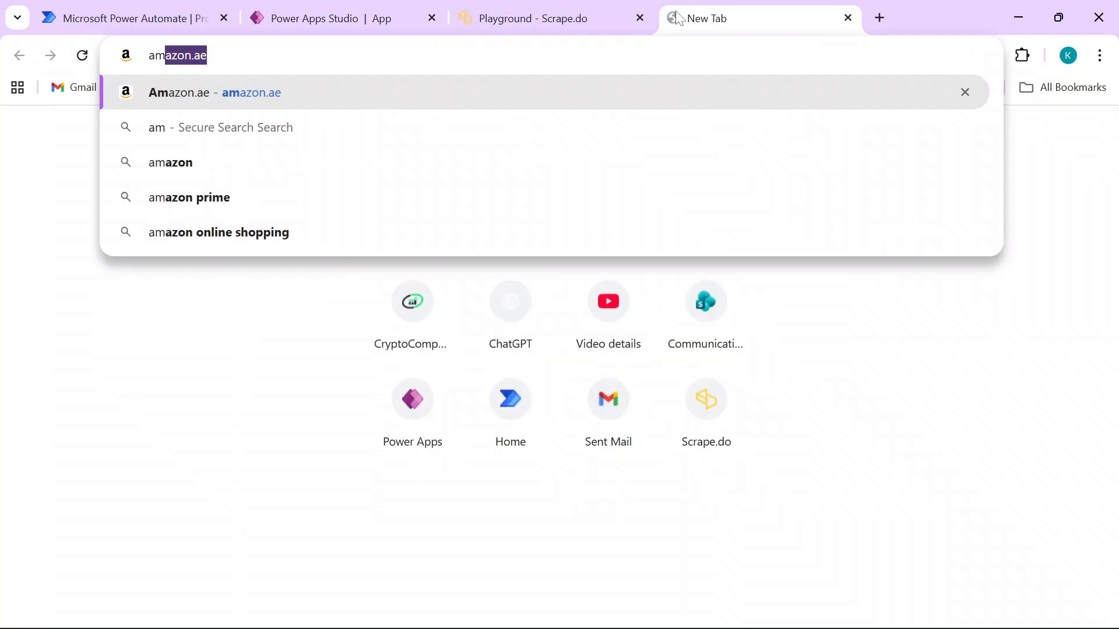
type("azon.ae")
key("ctrl+a")
key("ctrl+c")
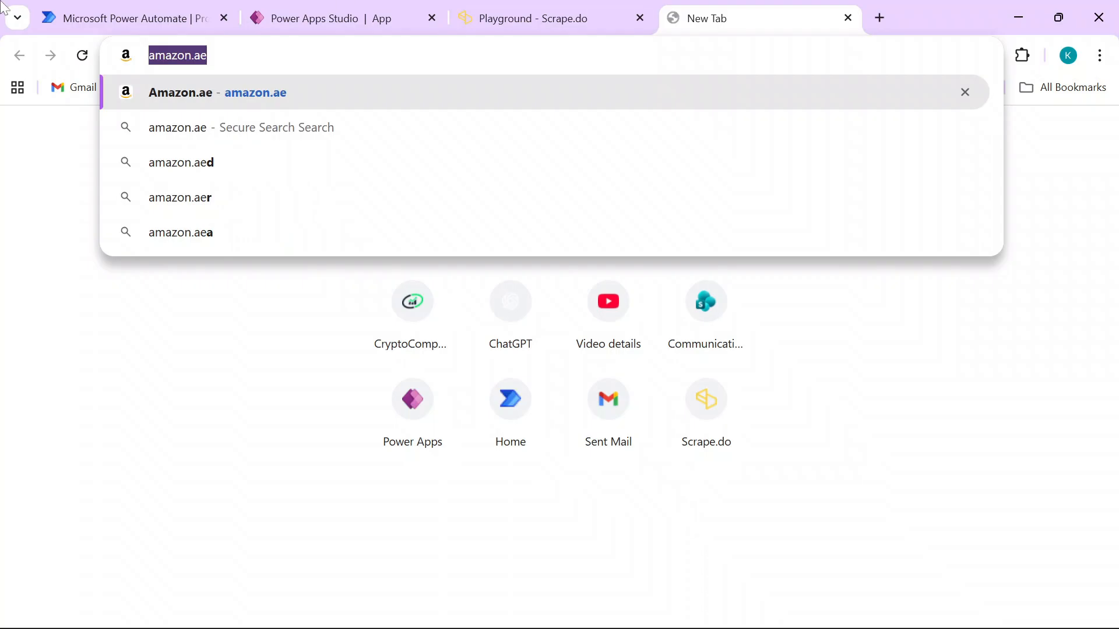
left_click(288, 17)
key("ctrl+a")
key("ctrl+v")
left_click(560, 189)
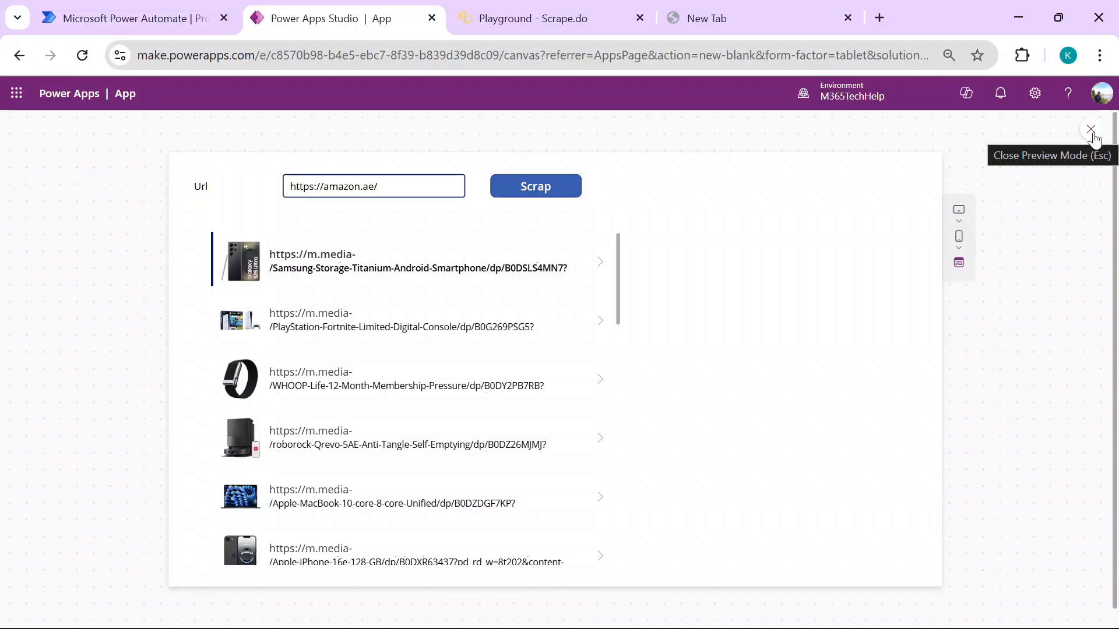
left_click(1090, 130)
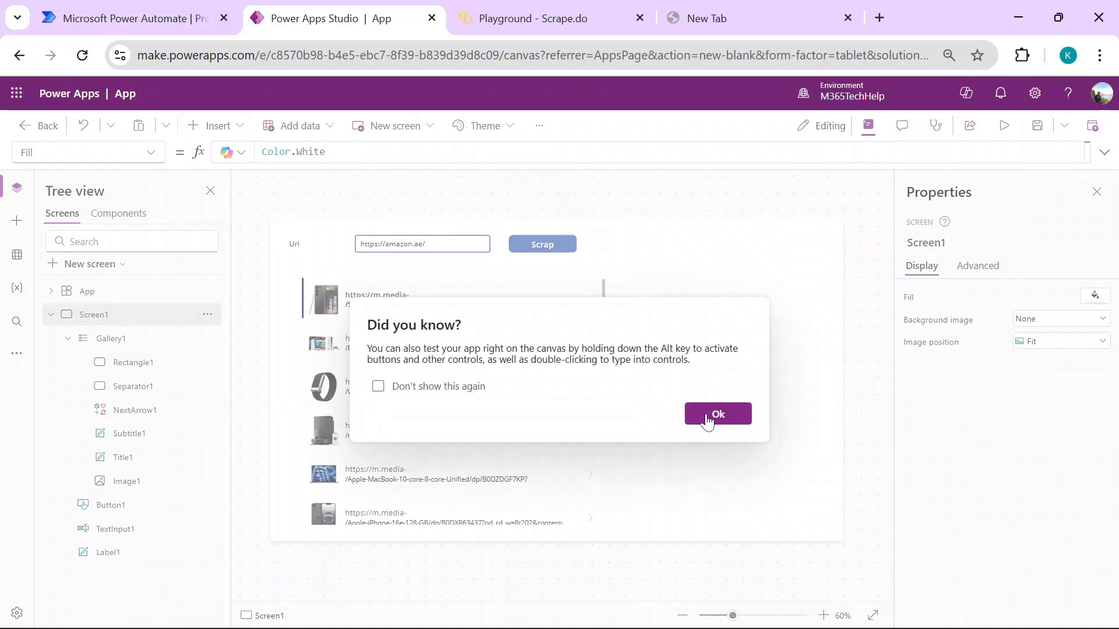
left_click(748, 431)
Step: Insert a text label showing ThisItem.price into the gallery template and move it to the lower right corner of the item
left_click(134, 363)
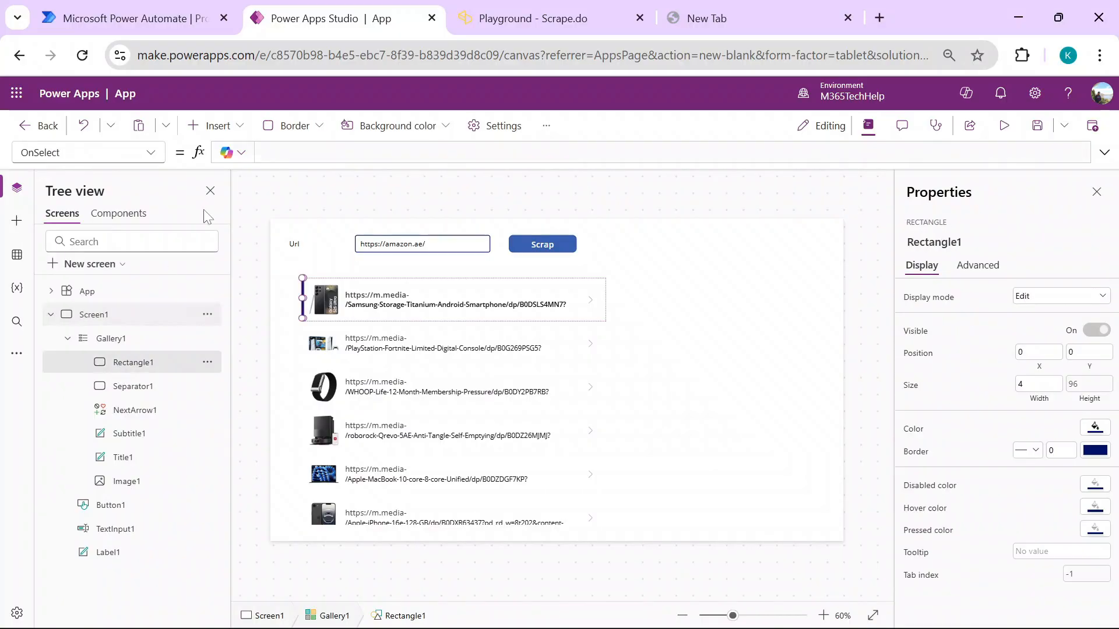
left_click(233, 136)
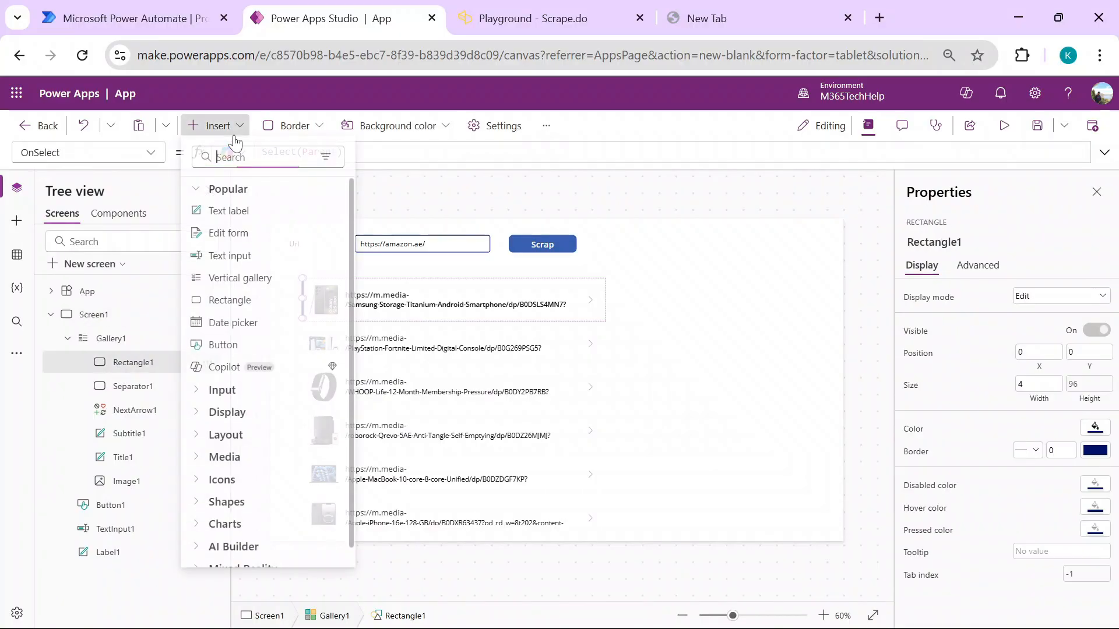
left_click(239, 213)
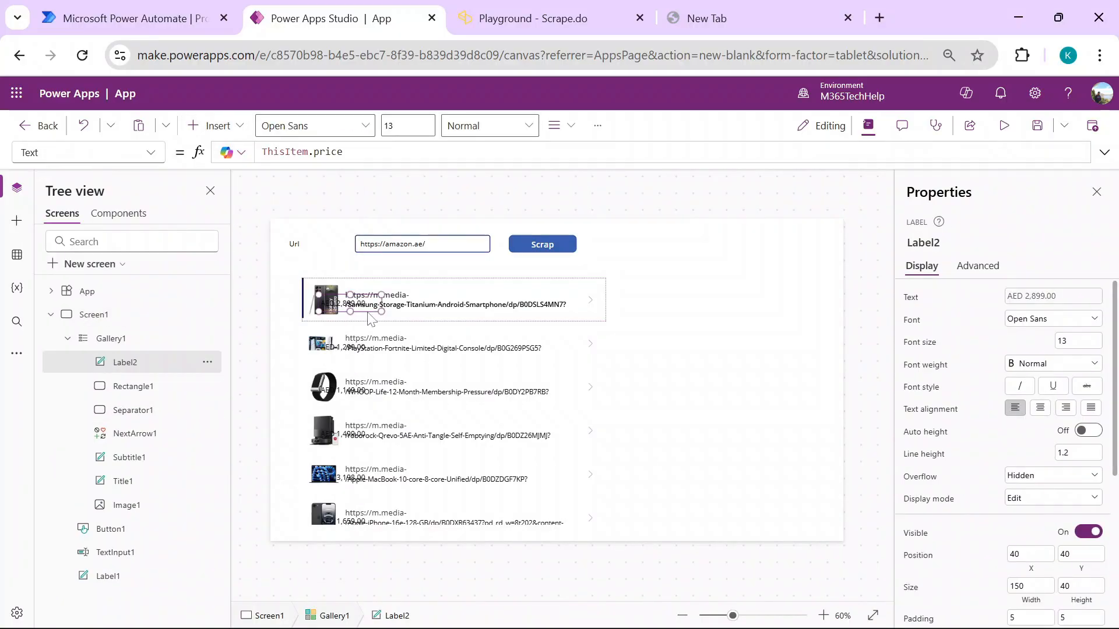
left_click_drag(372, 297, 670, 324)
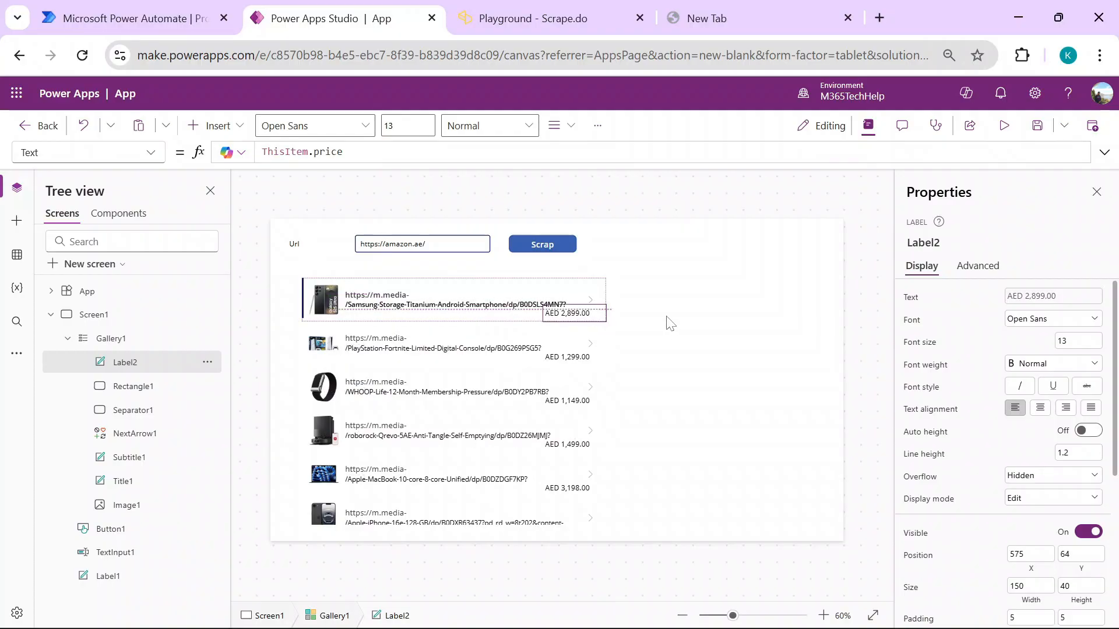
Step: Widen the gallery to the screen's right edge and place the price label between the item text and the arrow
left_click(592, 288)
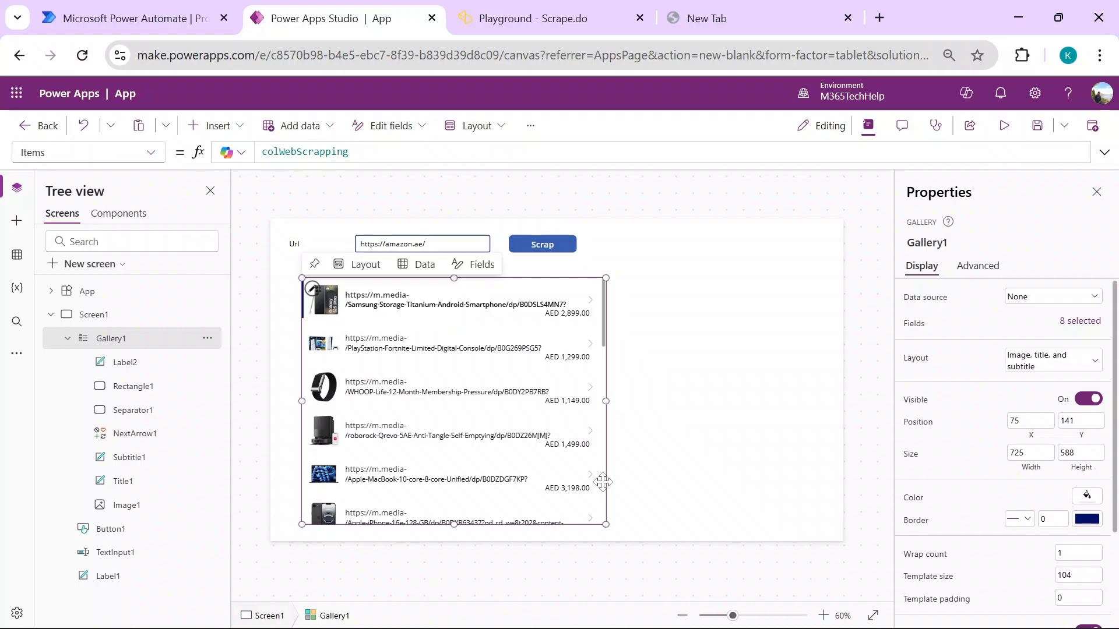
left_click_drag(601, 402, 843, 402)
left_click(723, 305)
left_click_drag(814, 313, 664, 313)
left_click(877, 312)
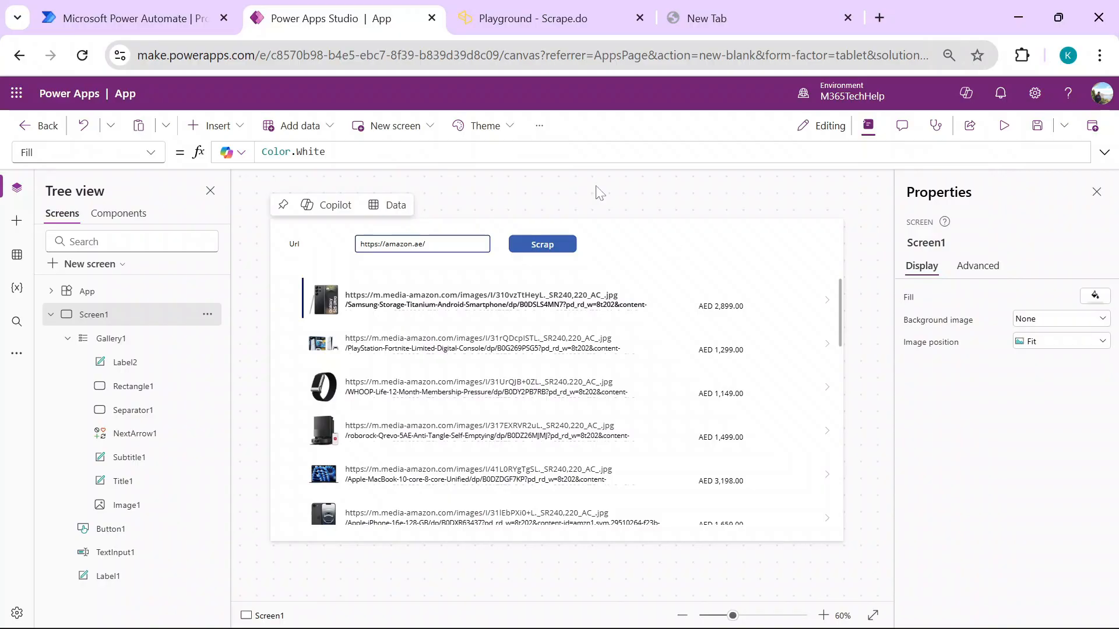
Step: Switch to Power Automate and open the successful run of the Web Scrapping 2.0 flow
mouse_move(173, 7)
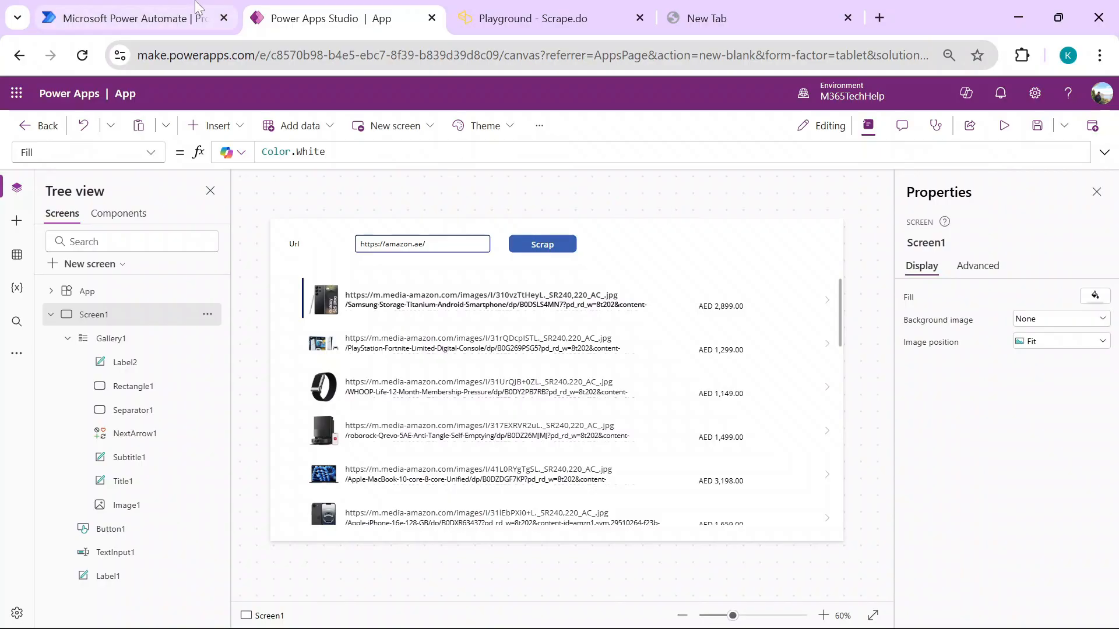
left_click(129, 18)
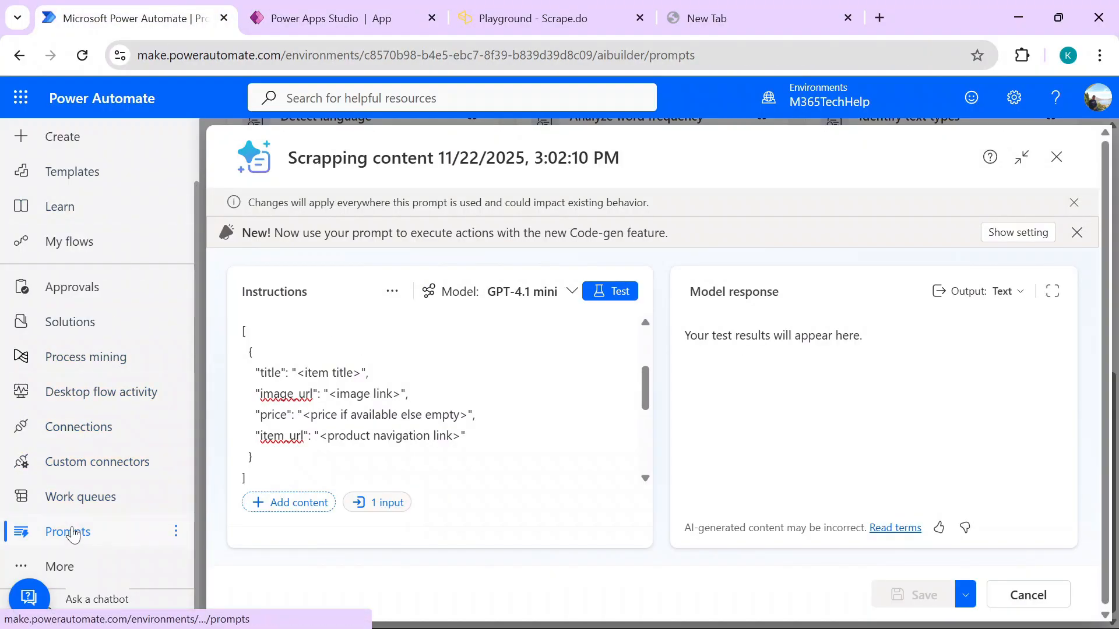
left_click(73, 242)
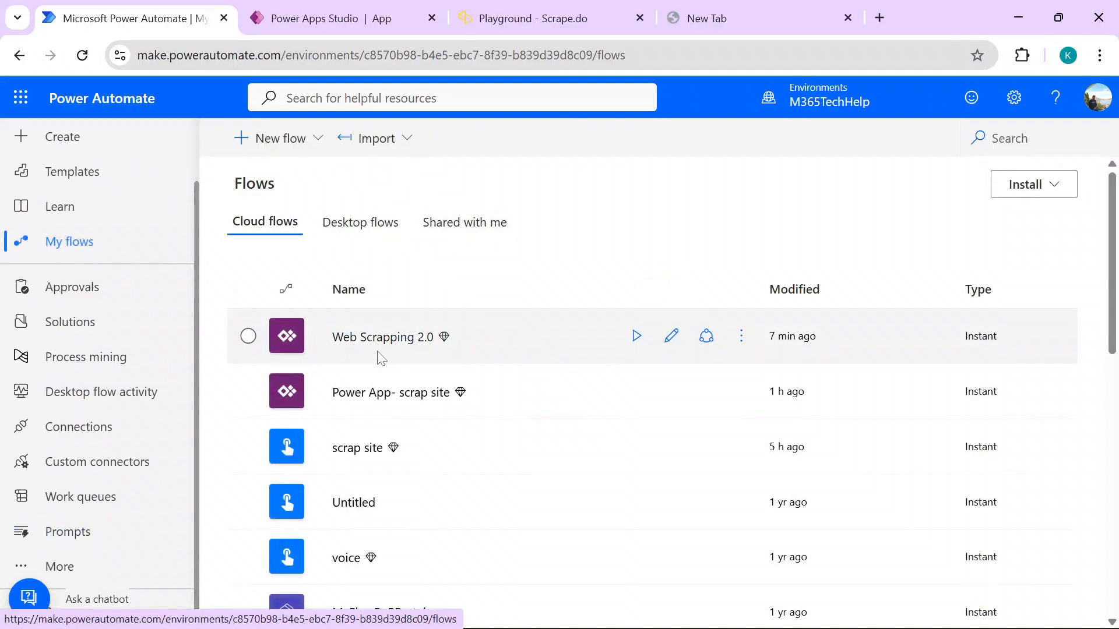
left_click(379, 338)
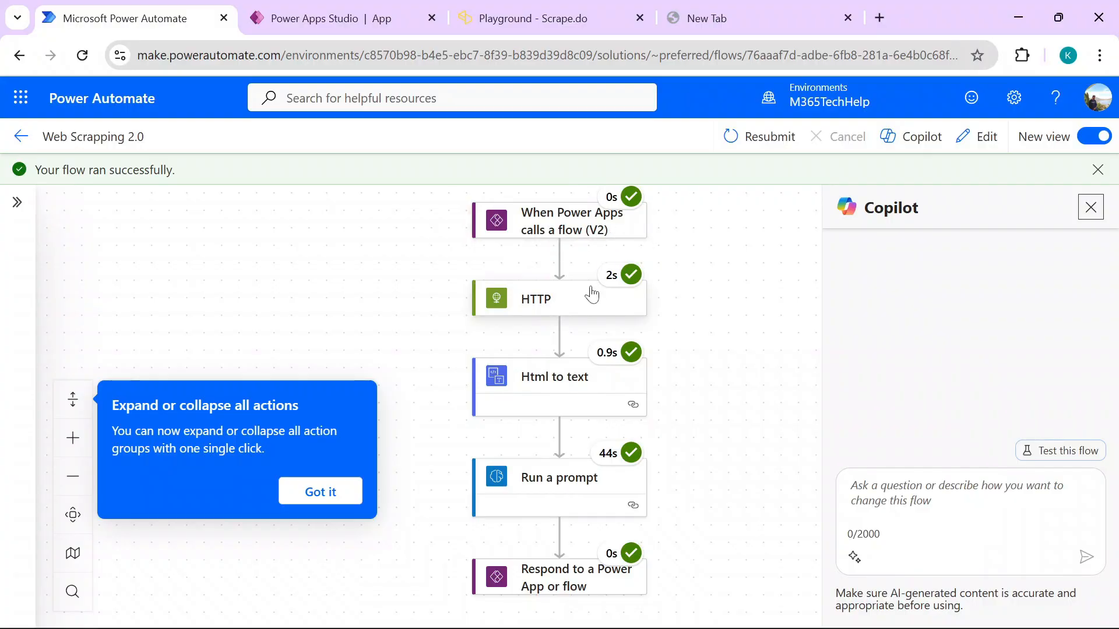
Step: Examine the body in the raw outputs of the HTTP action in the flow run
left_click(600, 317)
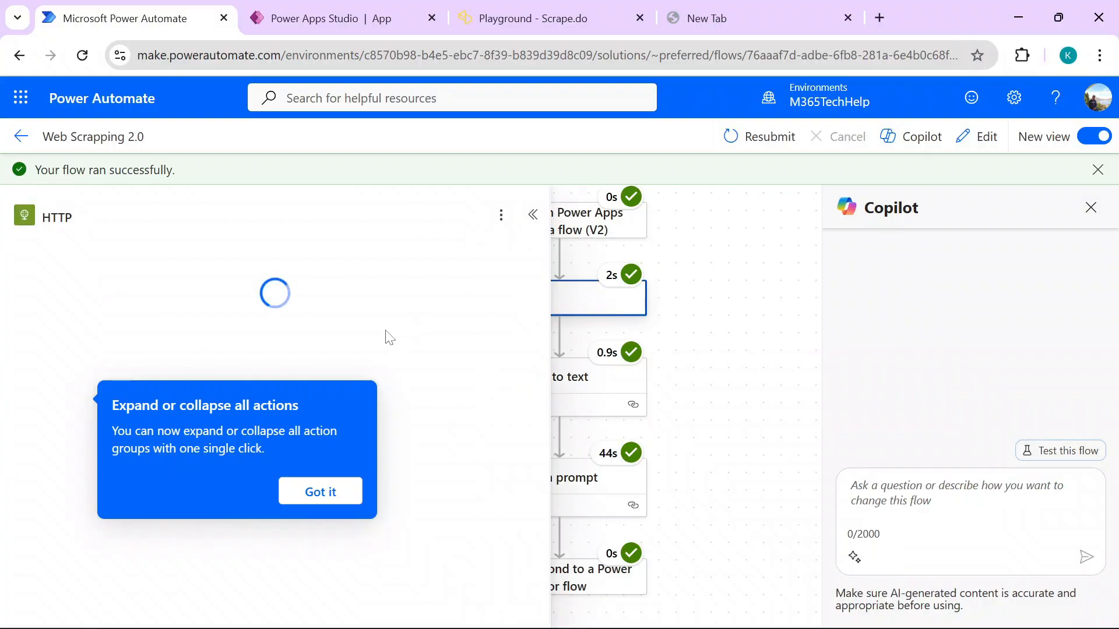
left_click(321, 491)
left_click_drag(550, 335, 552, 442)
left_click_drag(541, 365, 546, 474)
left_click(491, 417)
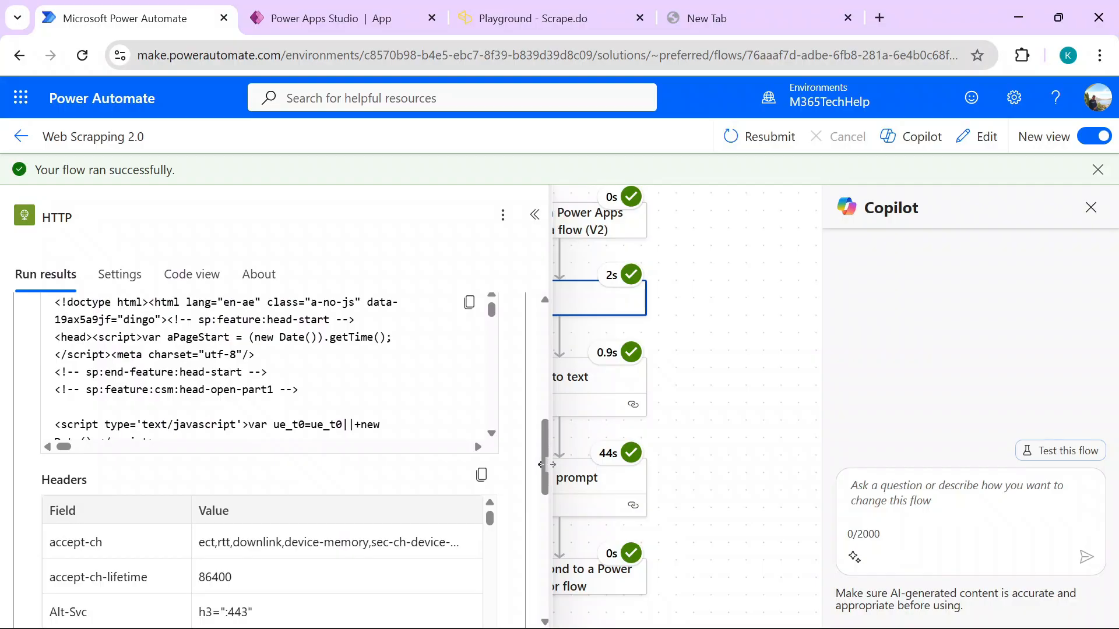
scroll(544, 472, "up", 3)
left_click(503, 383)
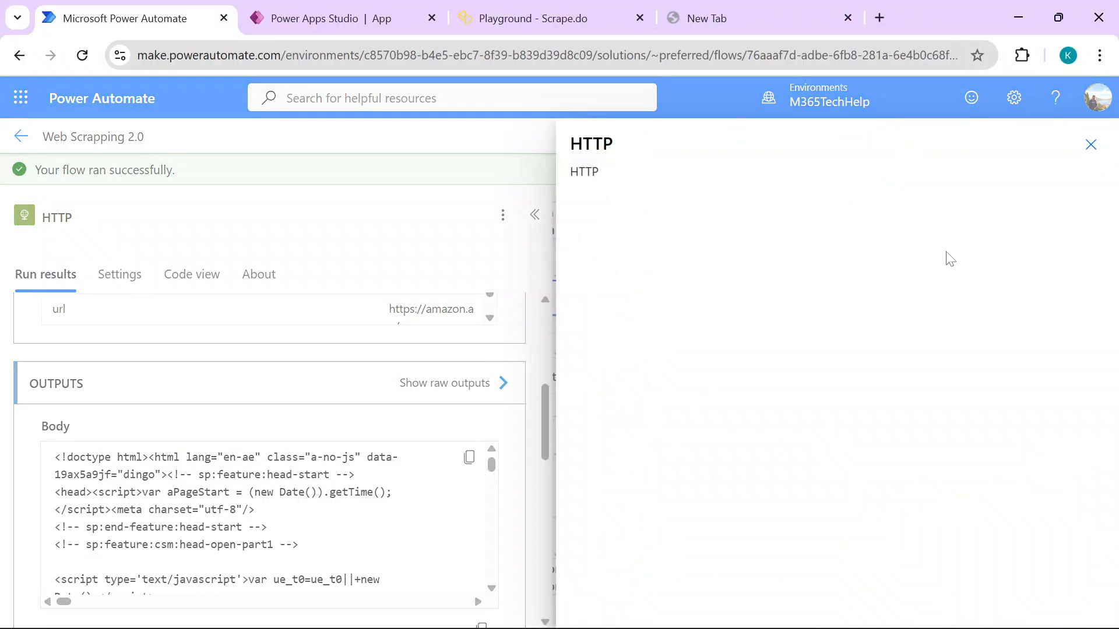
scroll(1083, 242, "down", 1)
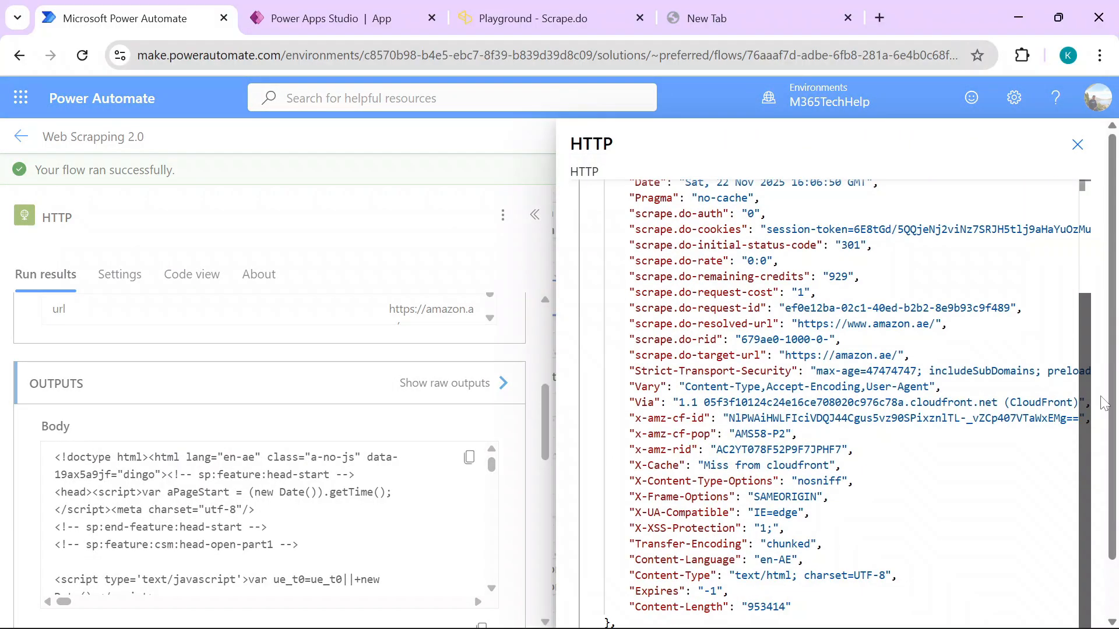
scroll(1103, 402, "down", 2)
left_click(686, 575)
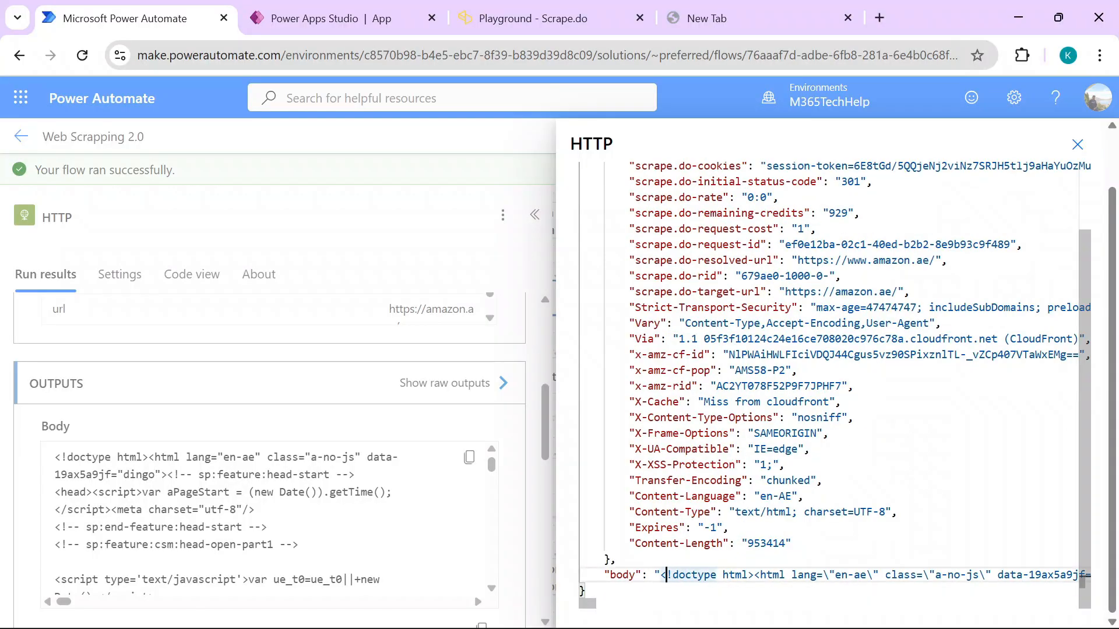
left_click_drag(660, 575, 992, 575)
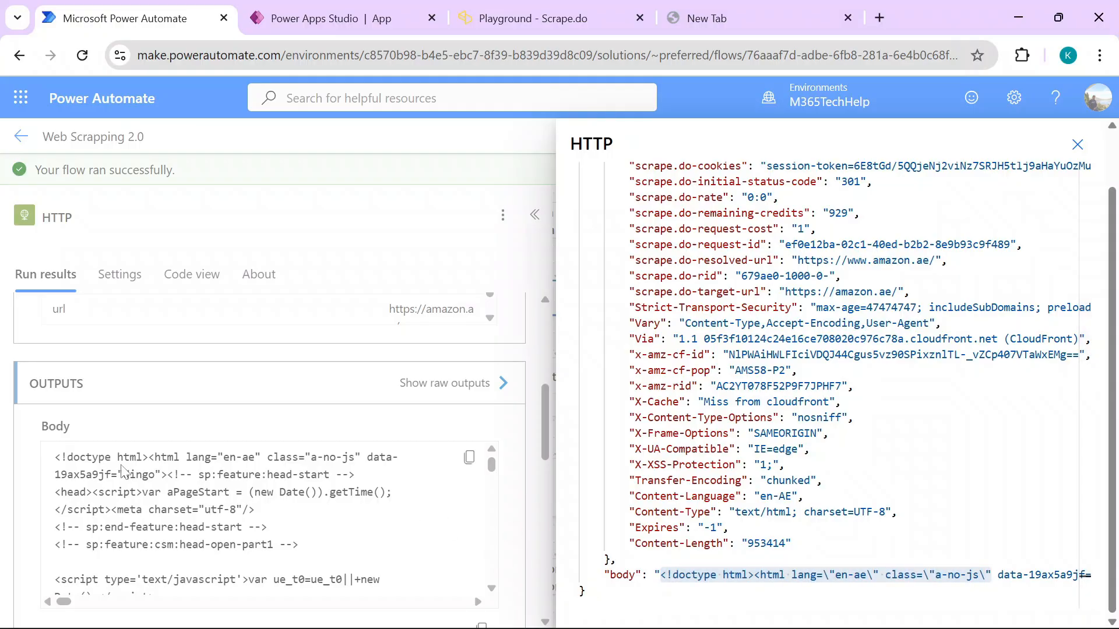
key("Escape")
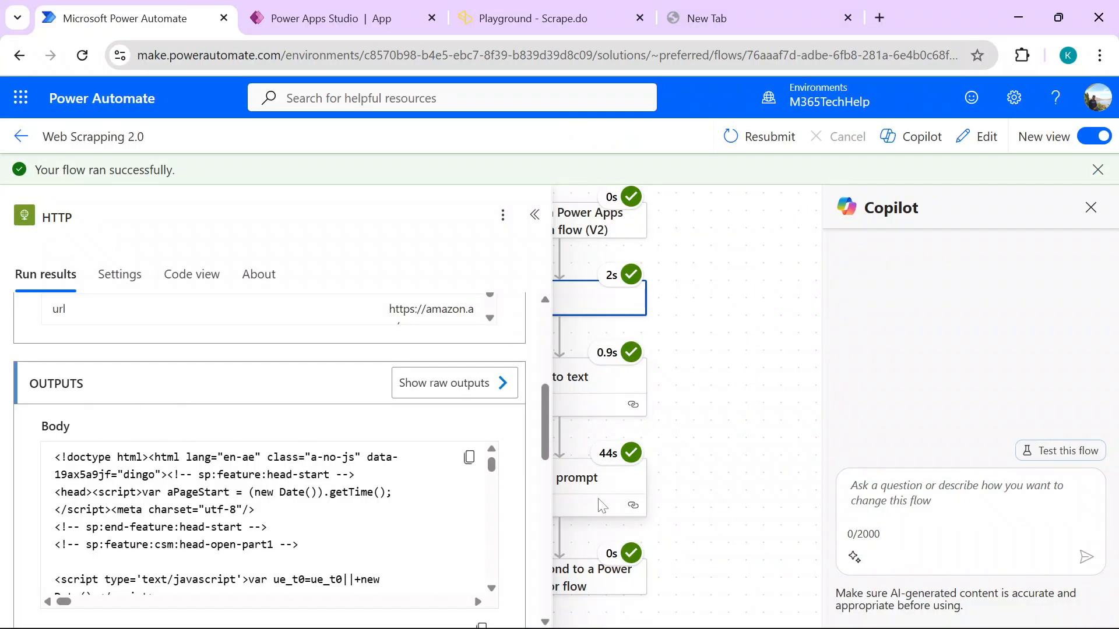
left_click(535, 215)
Step: Examine the text passed to the Run a prompt action in its raw inputs
left_click(528, 478)
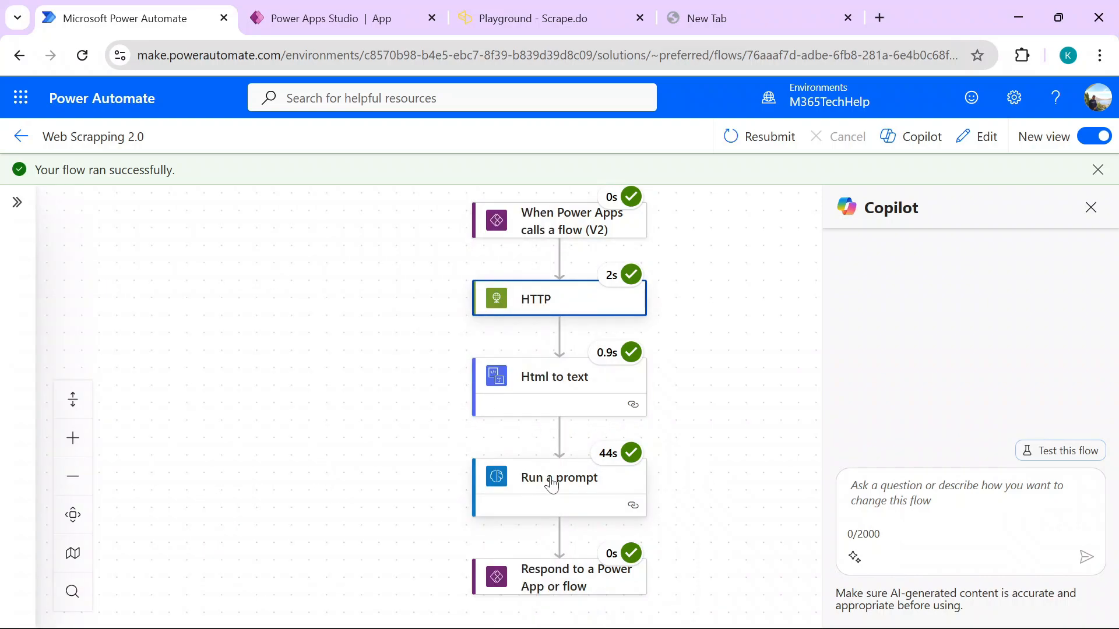
mouse_move(544, 386)
left_mouse_down()
mouse_move(543, 423)
mouse_move(545, 382)
left_mouse_up()
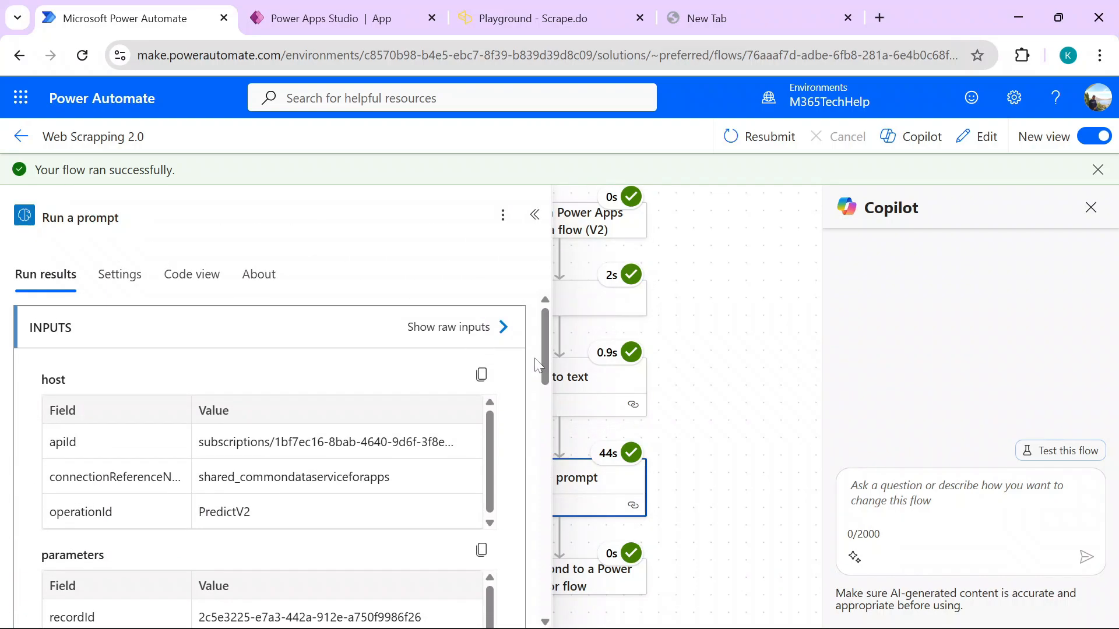
left_click(485, 328)
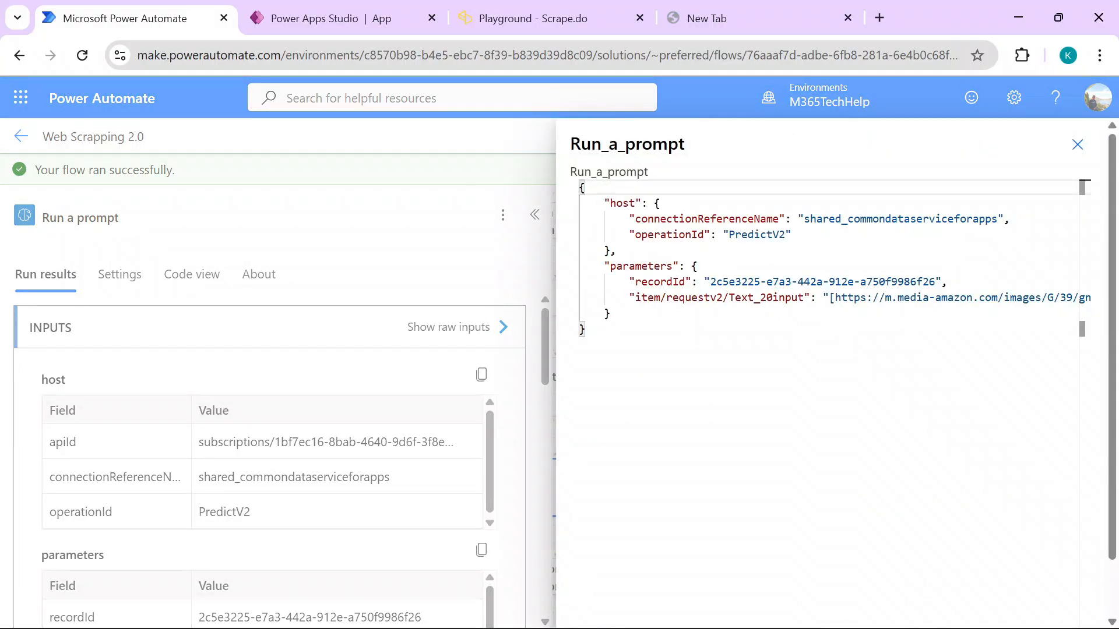
left_click(960, 298)
left_click_drag(966, 298, 1066, 298)
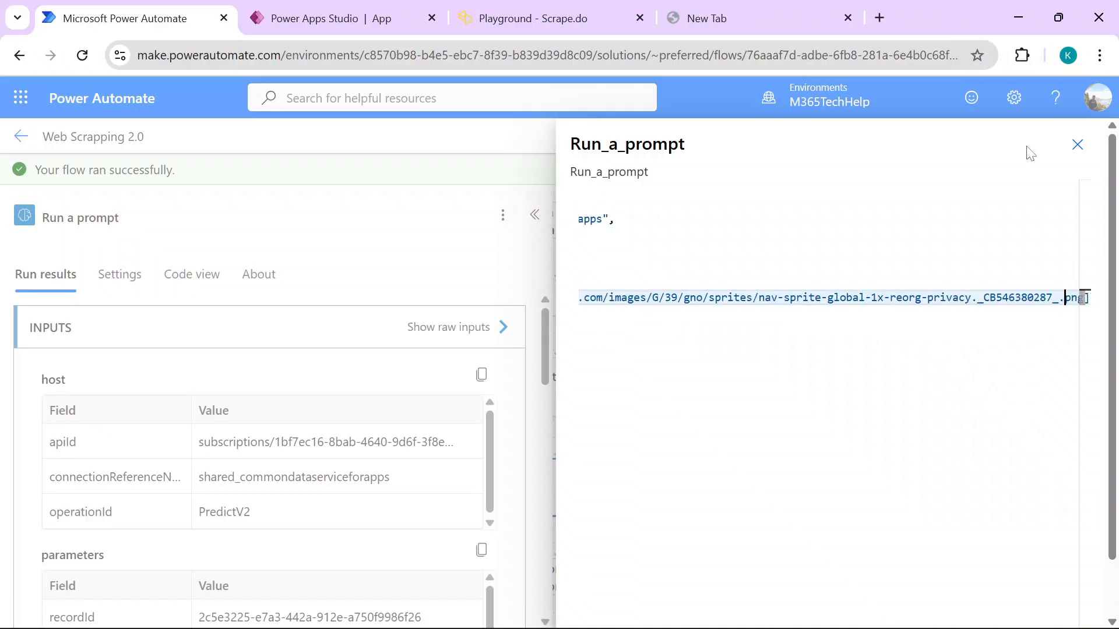
left_click(1077, 144)
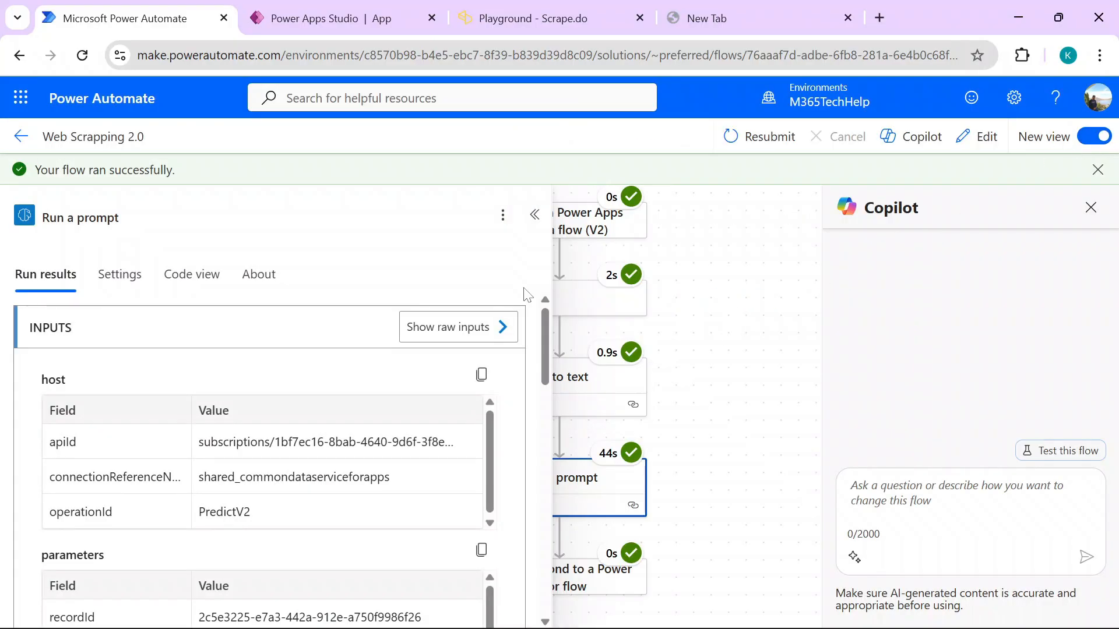
Step: Examine the generated JSON text in the raw outputs of the Run a prompt action
scroll(544, 347, "down", 5)
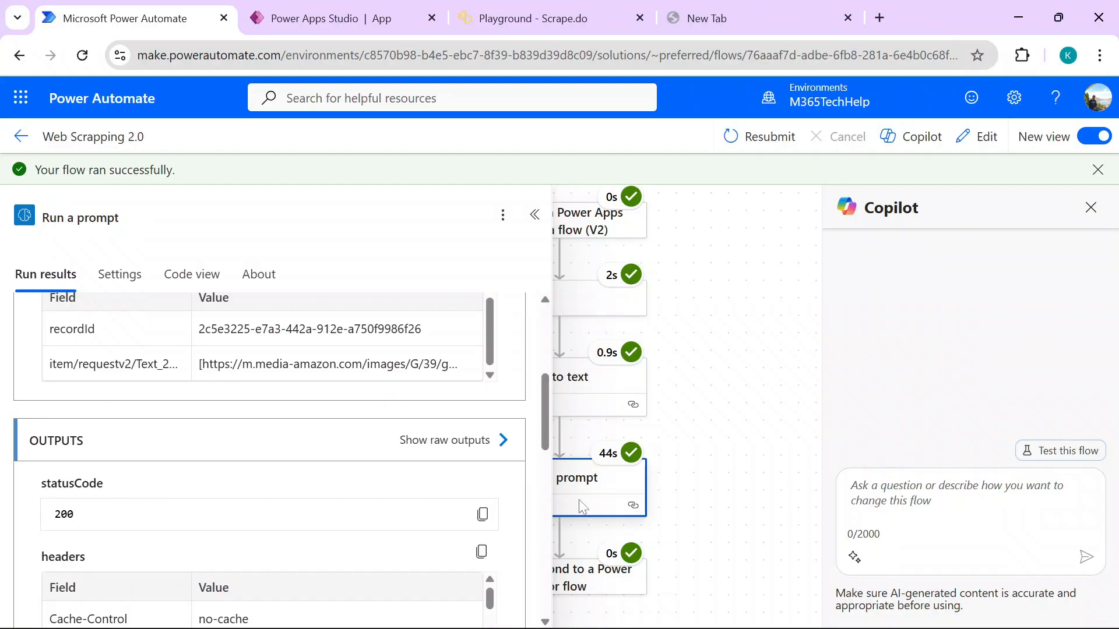
left_click(593, 590)
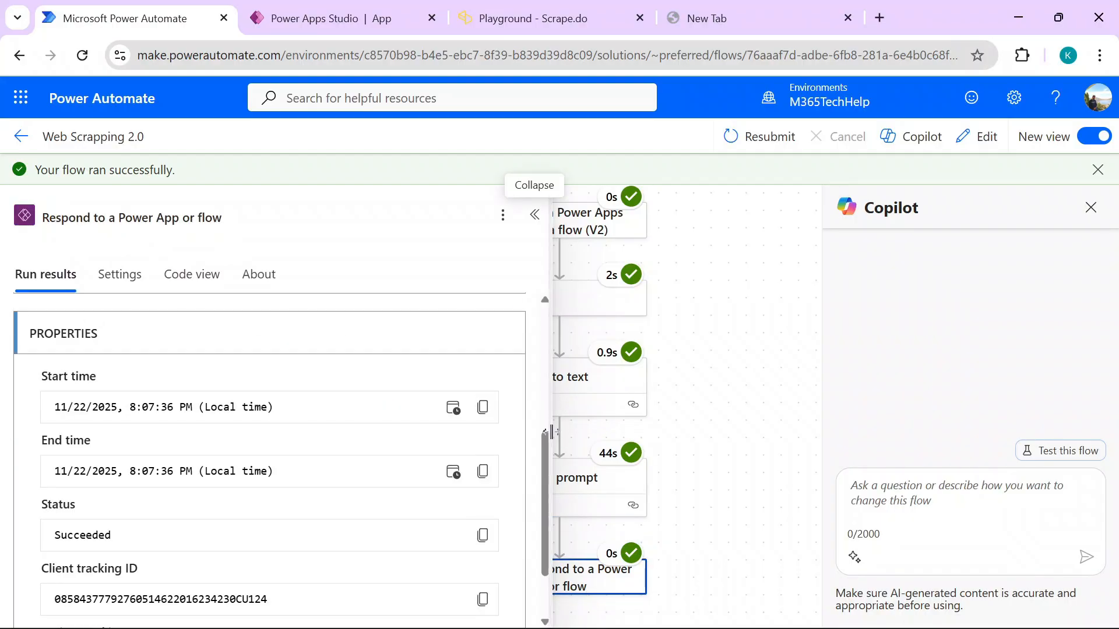
left_click(574, 475)
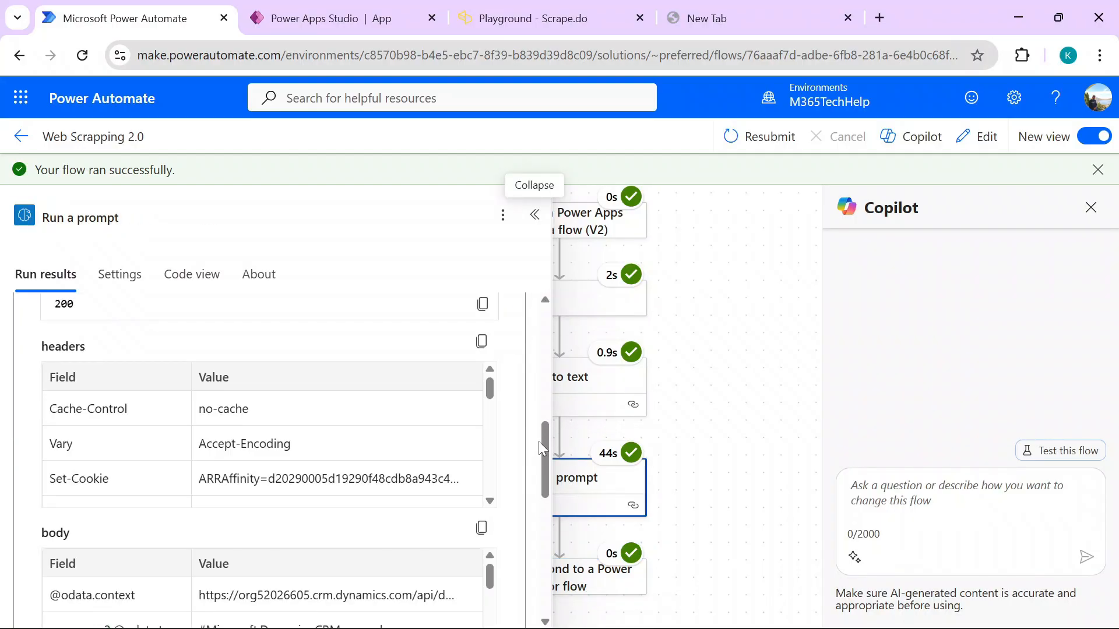
left_click_drag(540, 447, 524, 419)
left_click(461, 373)
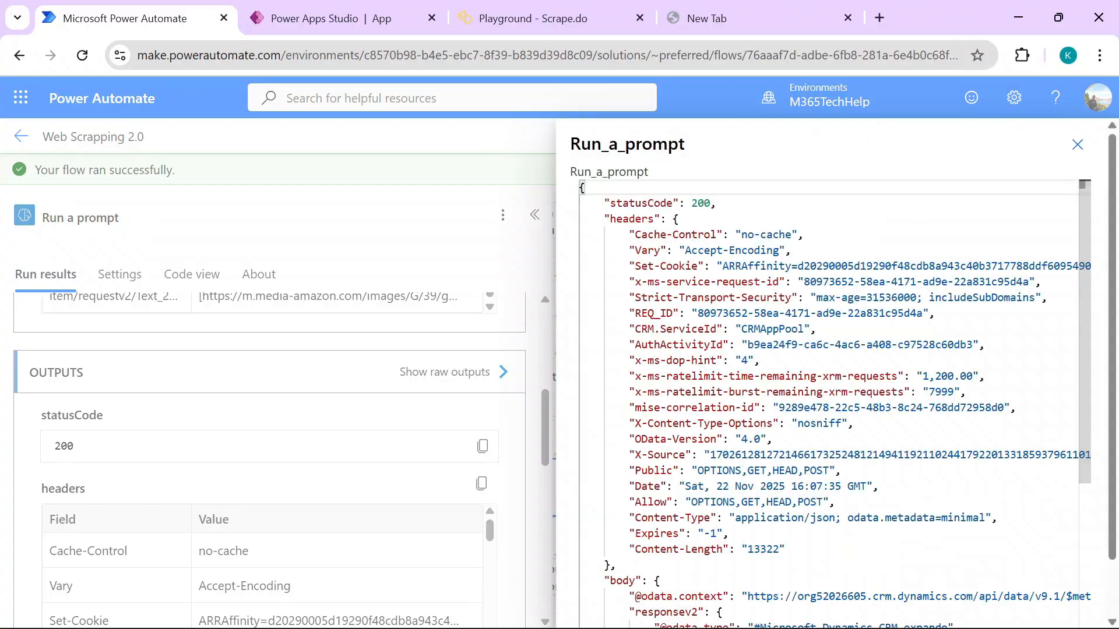
scroll(828, 402, "down", 3)
left_click(867, 537)
left_click_drag(679, 536, 1029, 537)
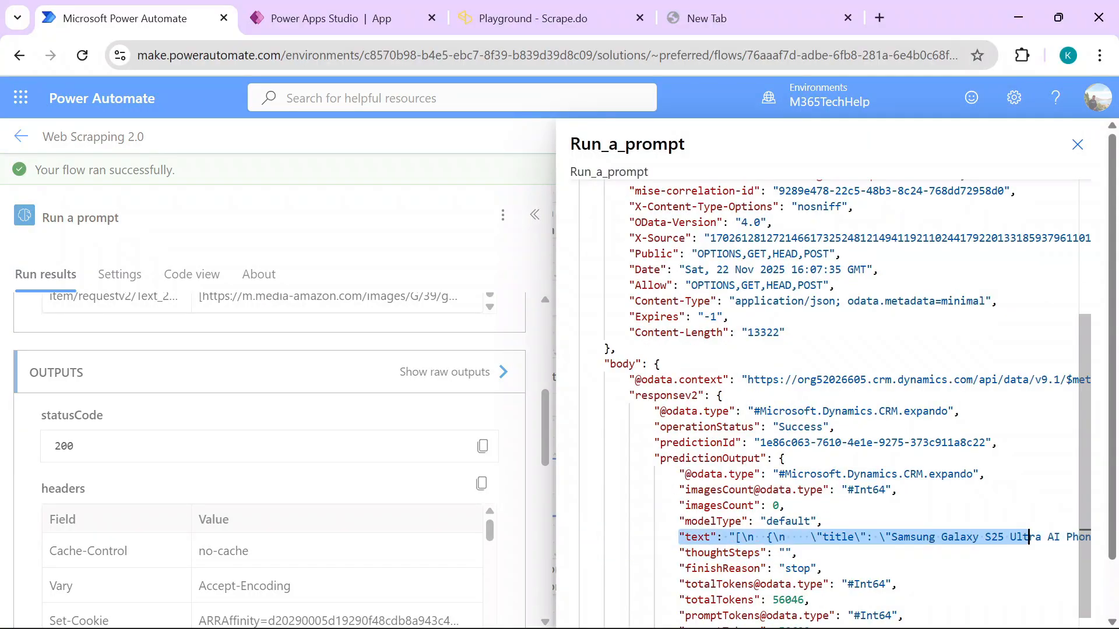
left_click(985, 536)
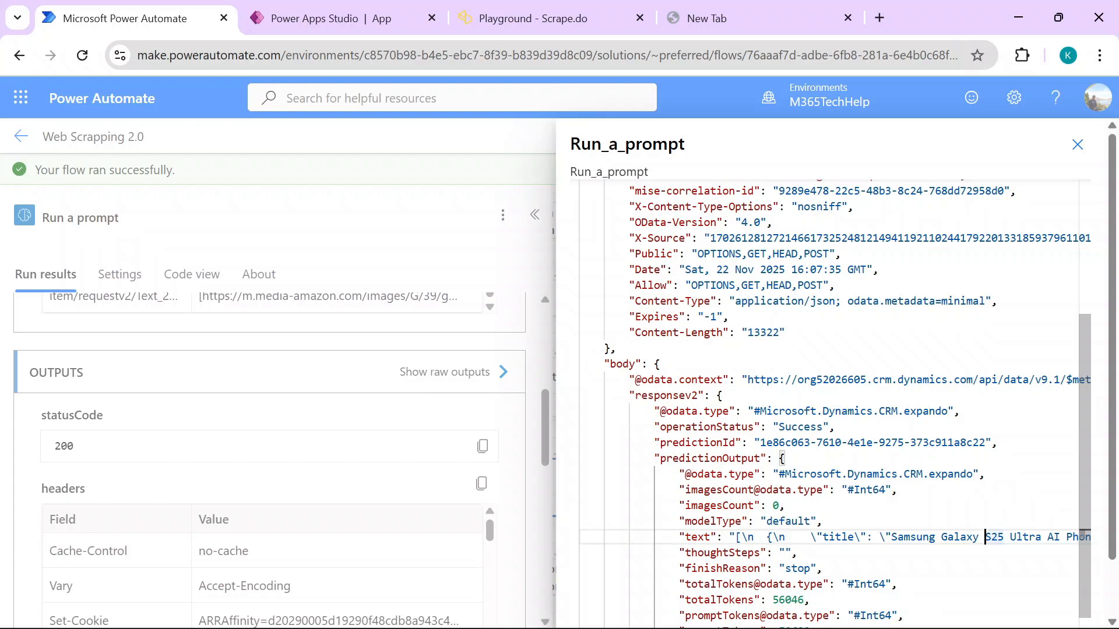
left_click(1078, 144)
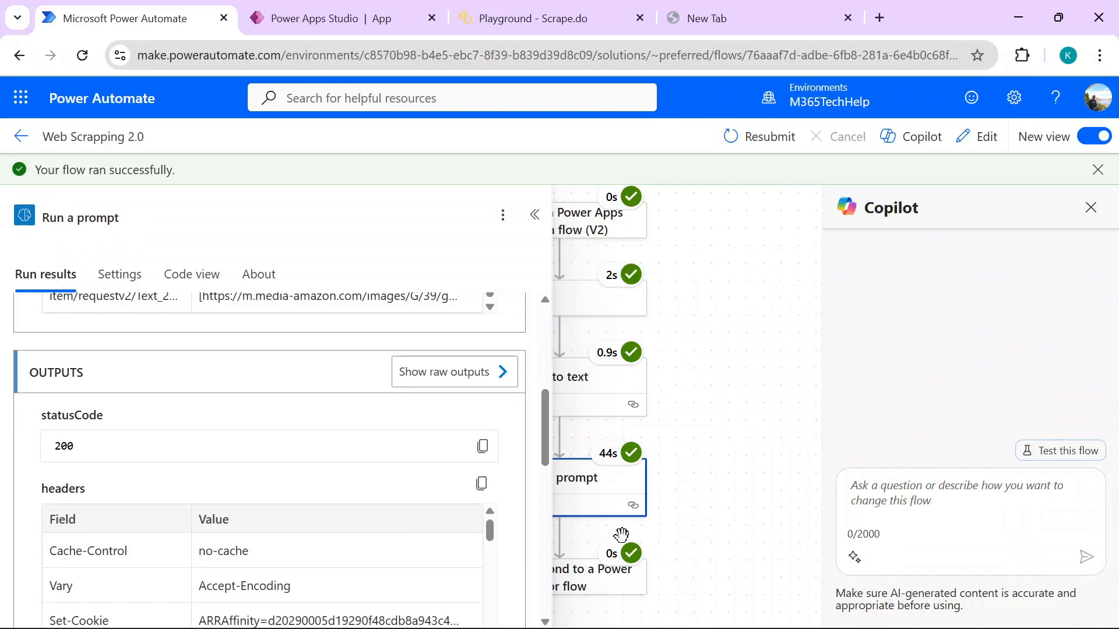
Step: Examine outputjson in the raw outputs of the Respond to a Power App or flow action, and return to Power Apps Studio
left_click(600, 589)
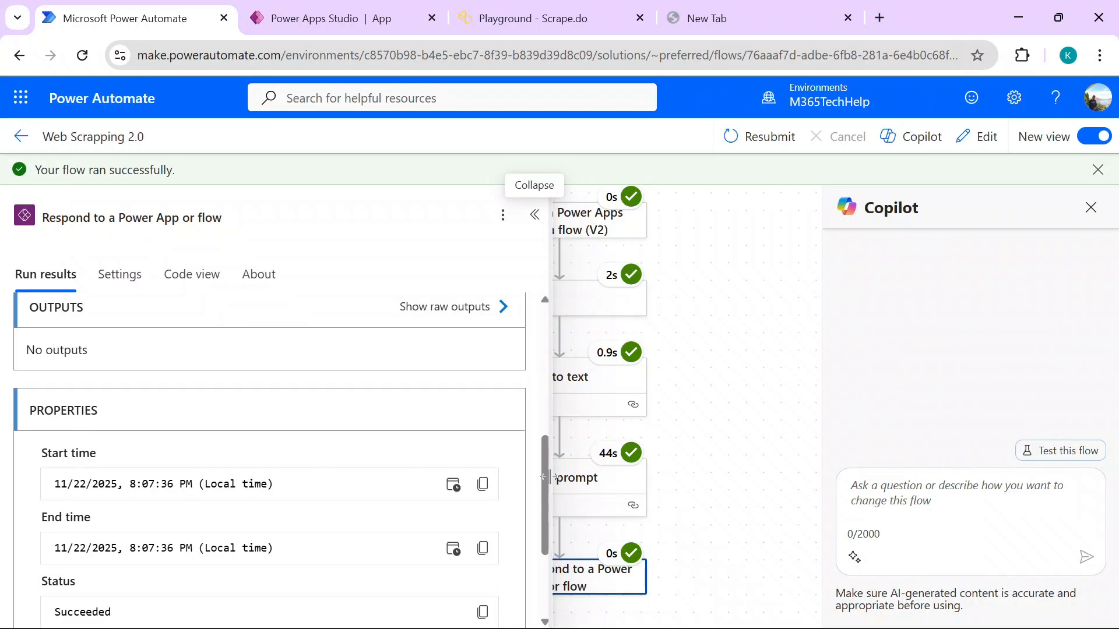
left_click(449, 306)
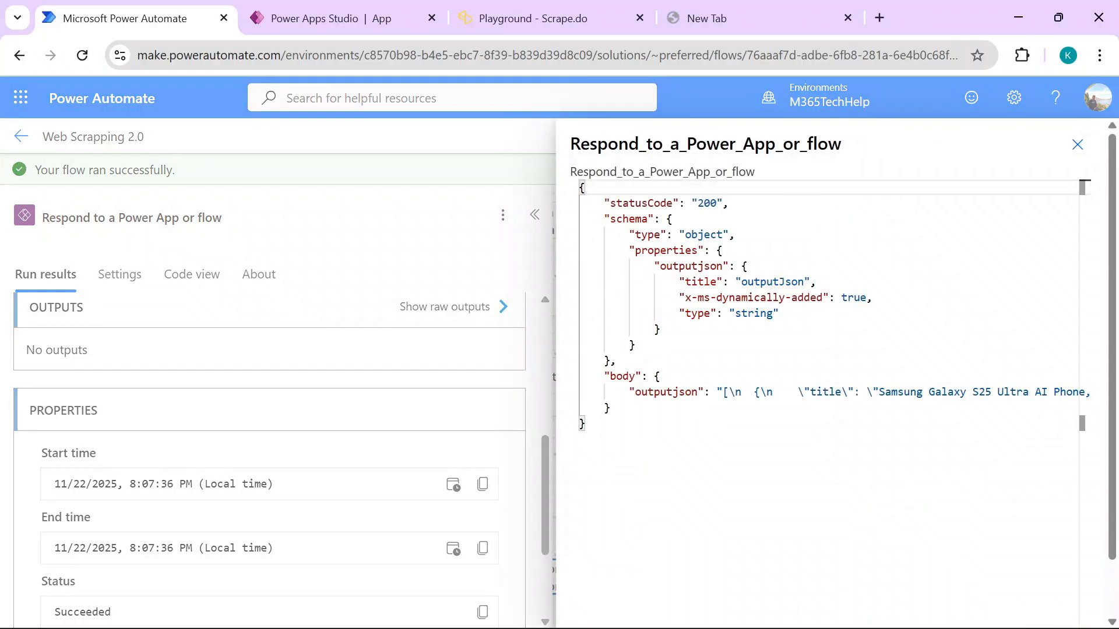
left_click_drag(753, 392, 1116, 392)
left_click(998, 391)
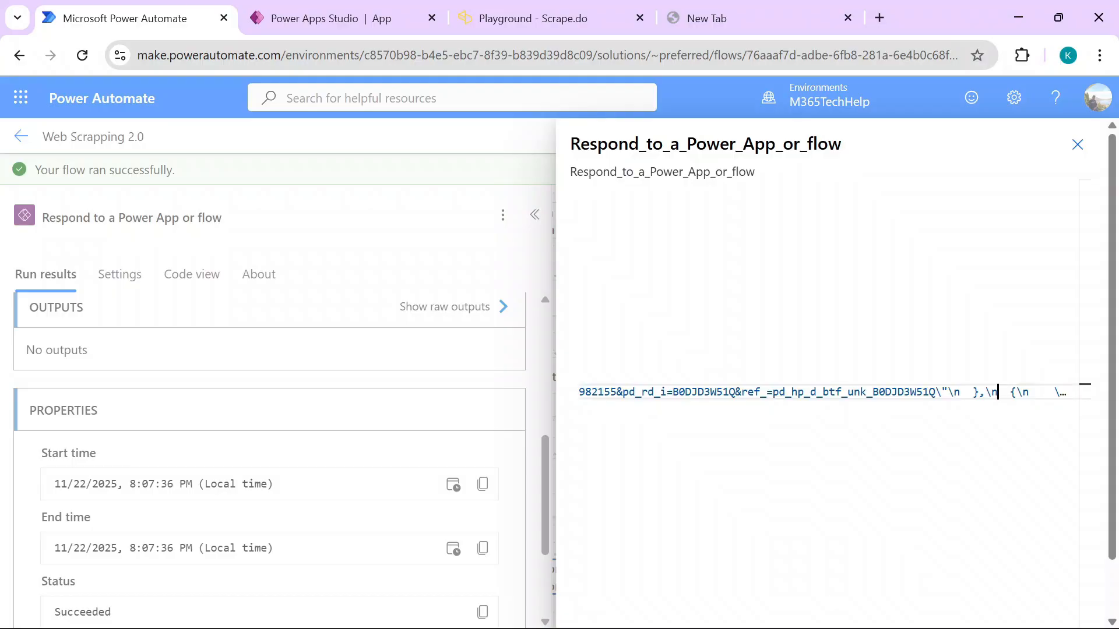
left_click(1077, 146)
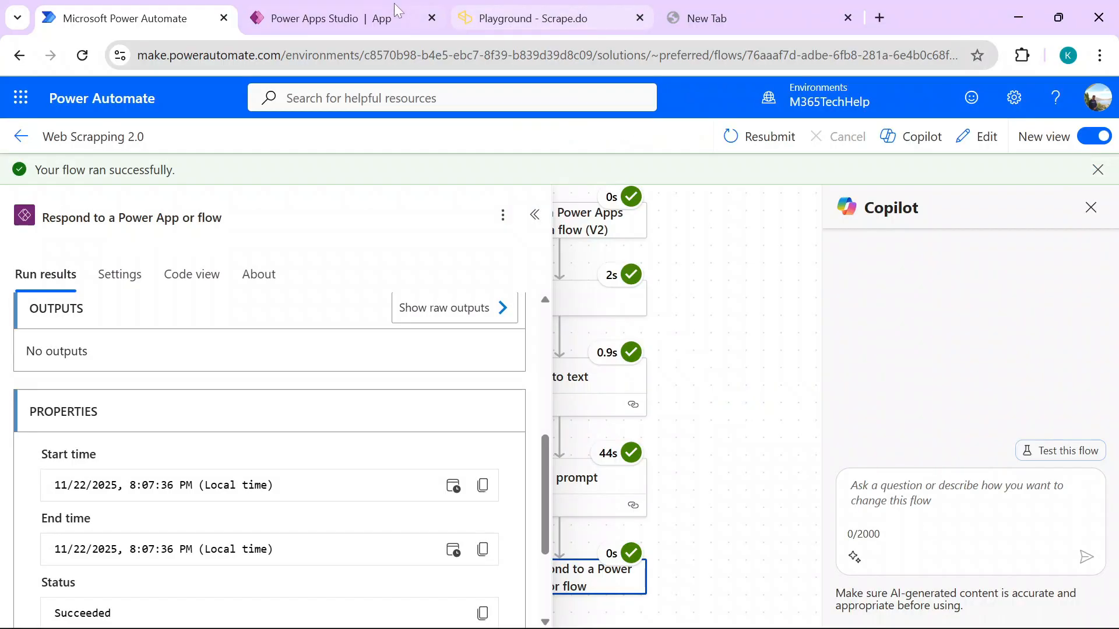
left_click(338, 18)
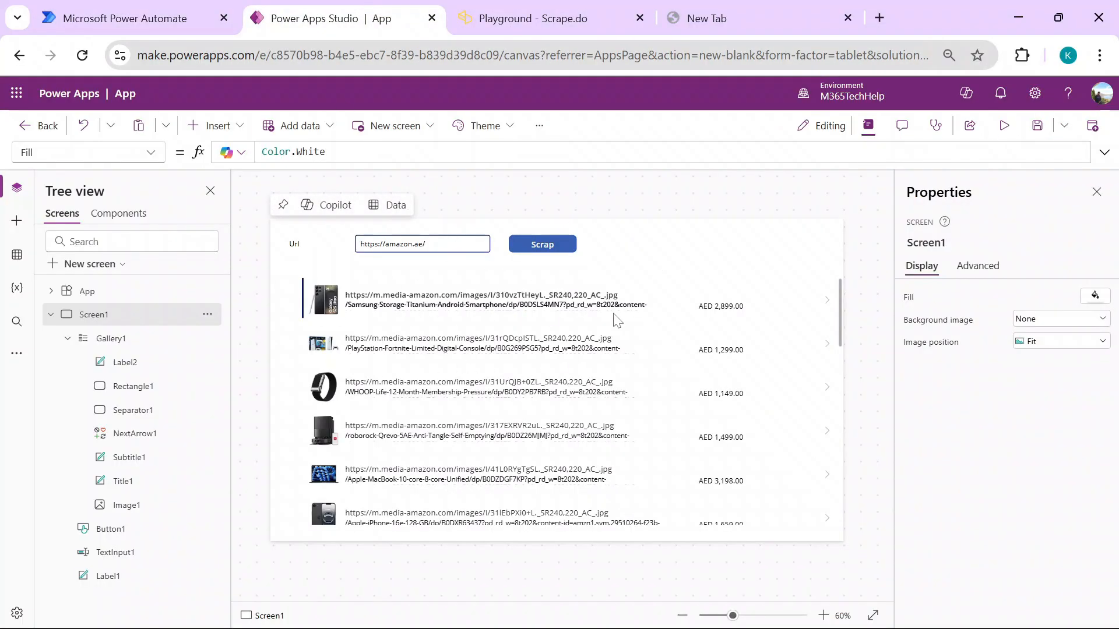